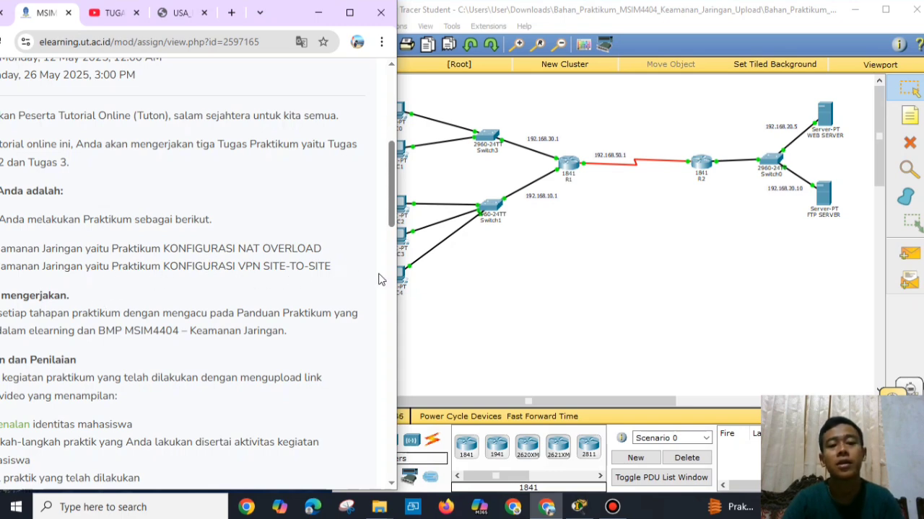
Review the NAT topology and IP address table in the lab guide, and compare them with the Packet Tracer network.
left_click(582, 262)
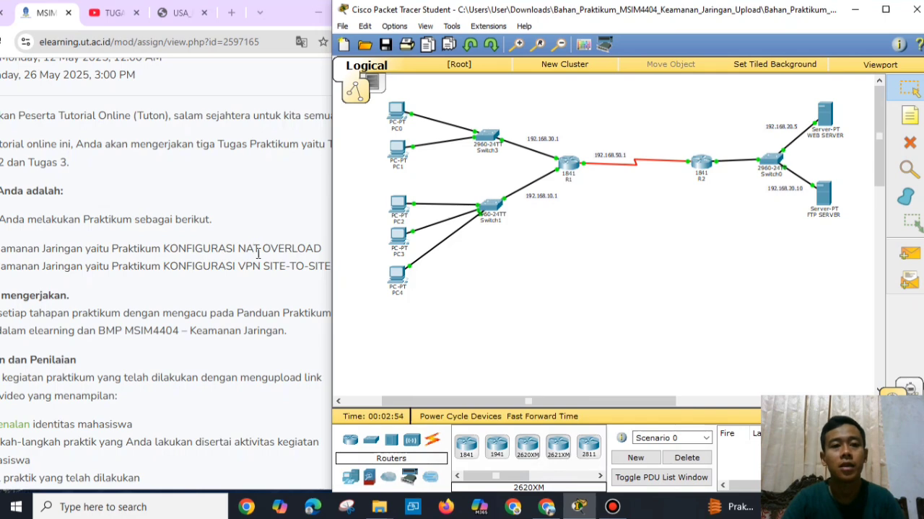
left_click(177, 13)
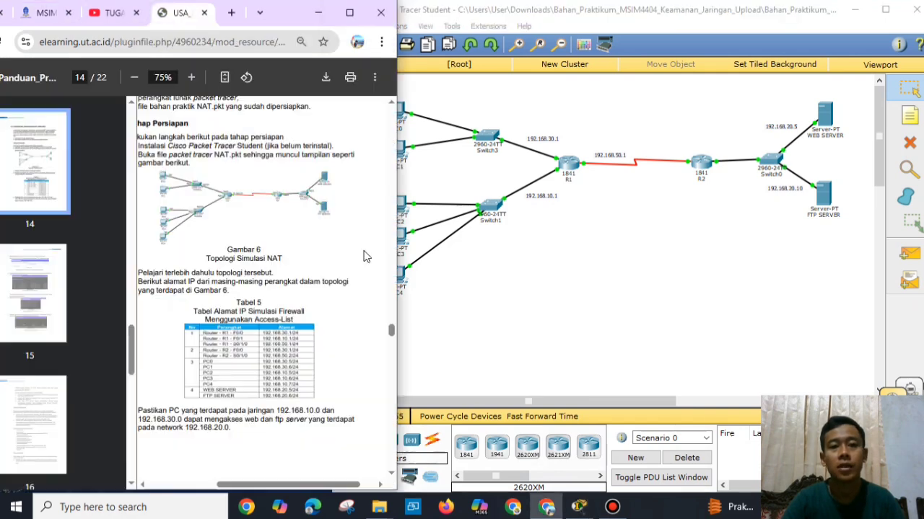
left_click(578, 238)
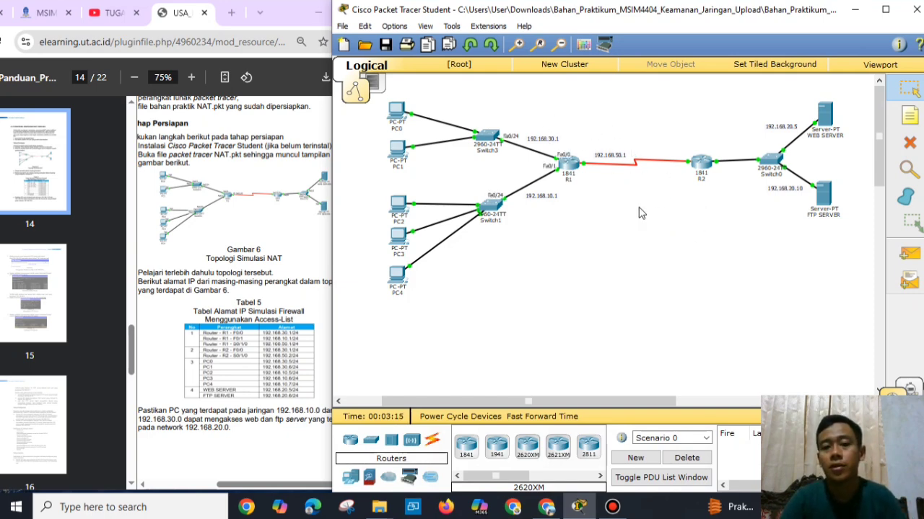
double_click(547, 143)
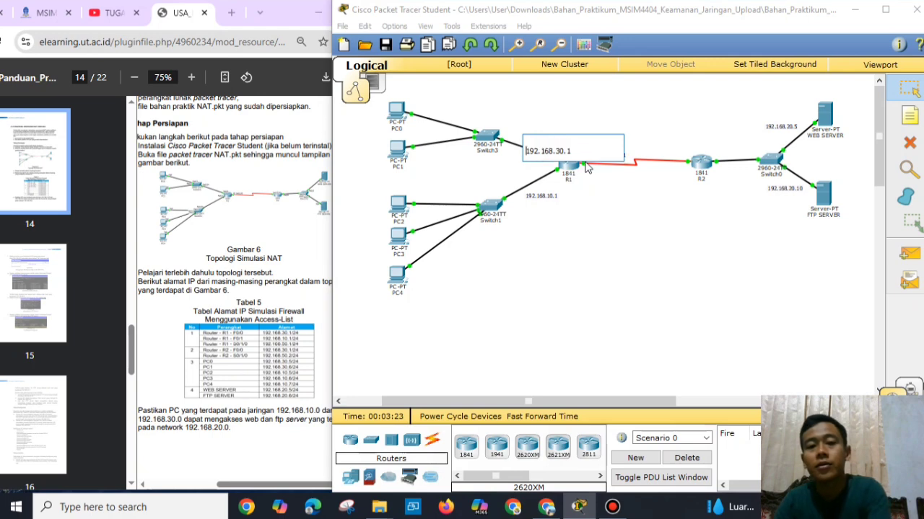
left_click(639, 142)
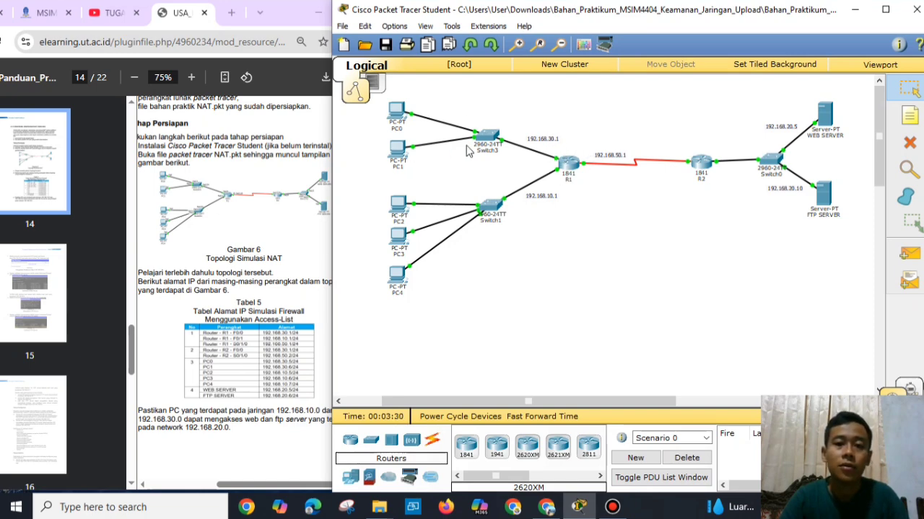
mouse_move(375, 103)
left_mouse_down()
mouse_move(383, 176)
mouse_move(463, 182)
left_mouse_up()
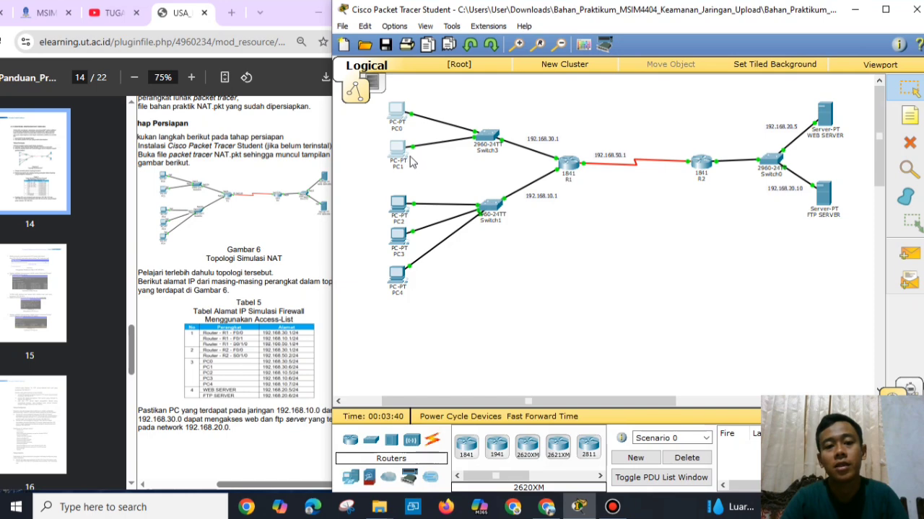
left_click(570, 239)
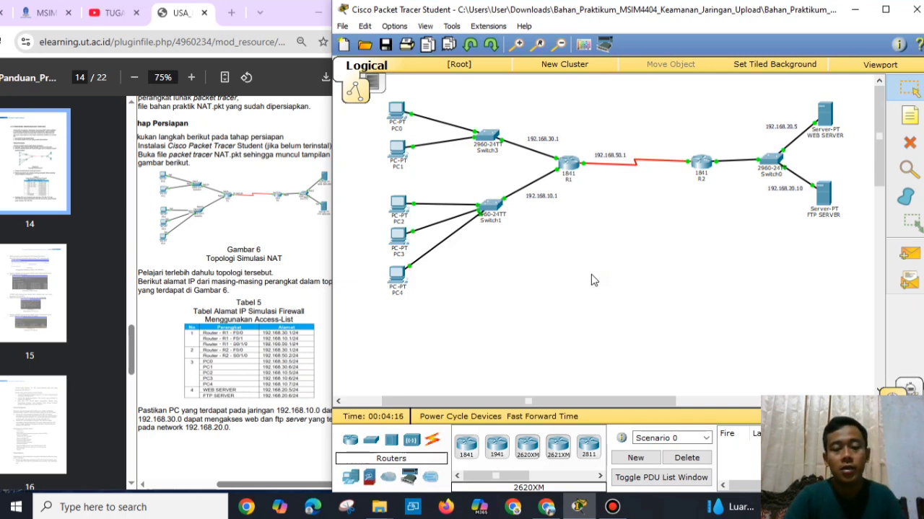
Power off router R1, install a WIC-1ENET module in its empty slot, power it back on and close its window.
left_click(570, 166)
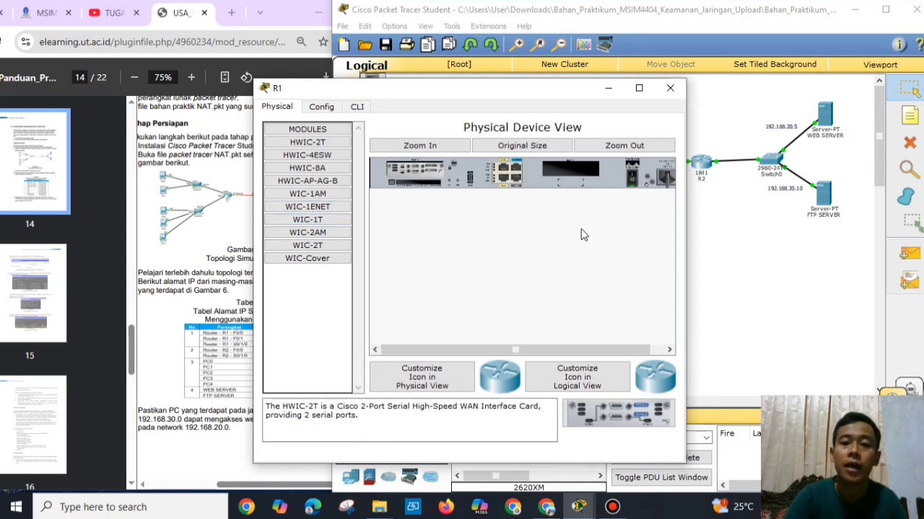
left_click(631, 179)
left_click_drag(307, 207, 577, 177)
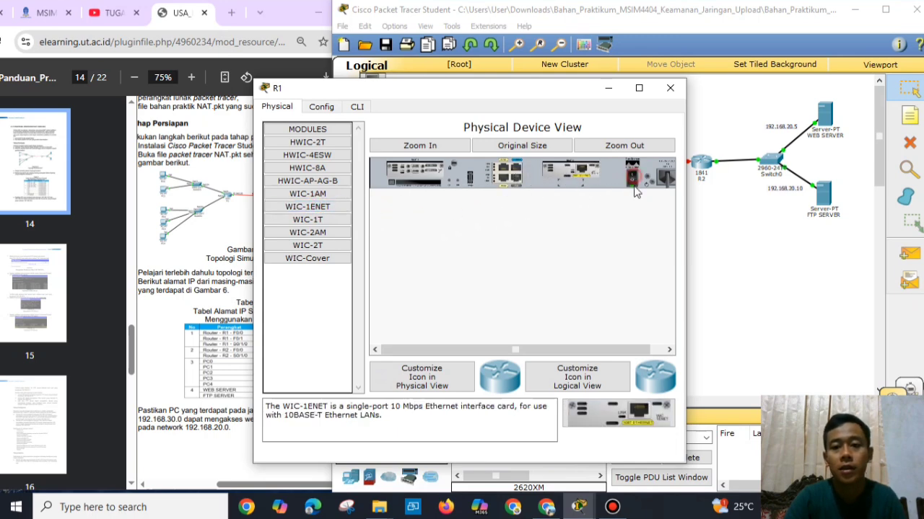
left_click(635, 227)
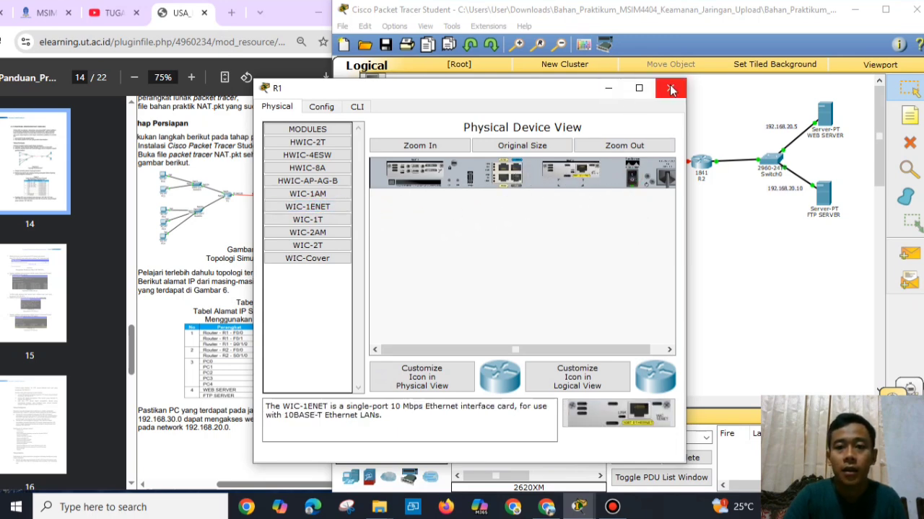
left_click(606, 90)
Power off router R2, install a WIC-1ENET module in its empty slot, power it back on and close its window.
left_click(700, 165)
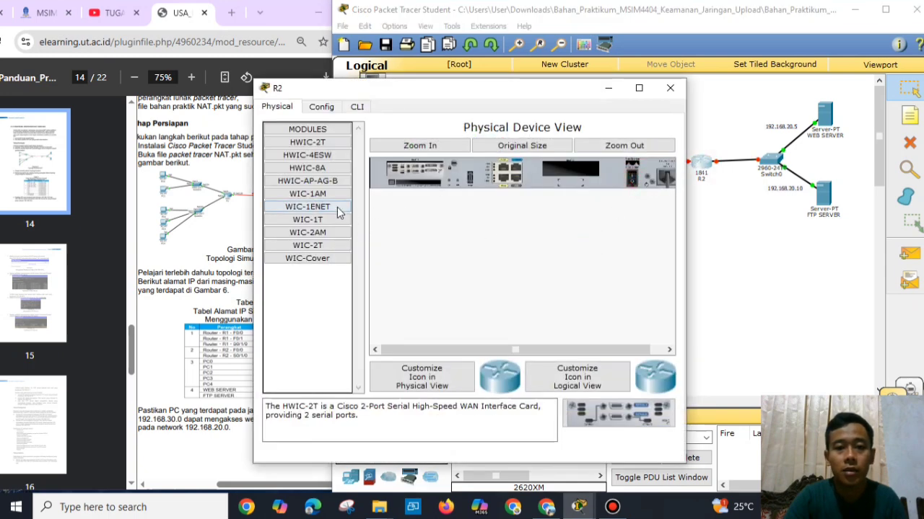
left_click_drag(340, 207, 568, 179)
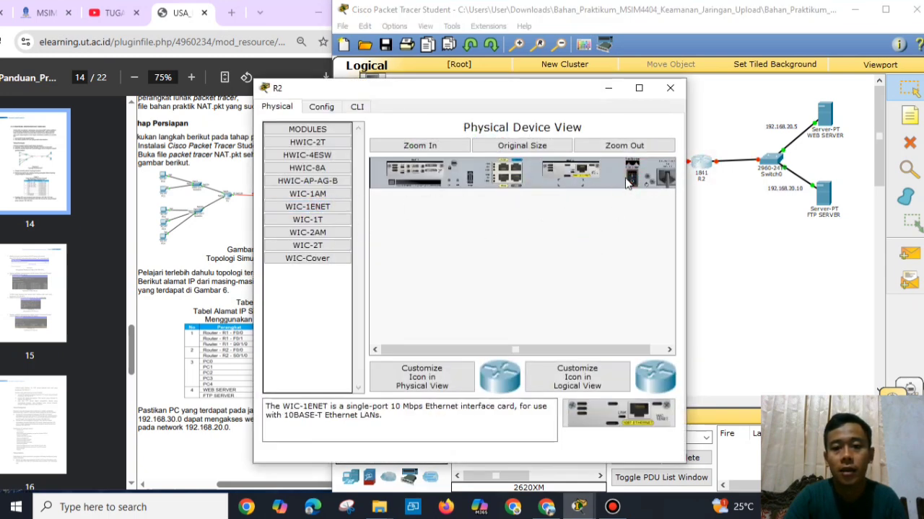
left_click(634, 249)
left_click(670, 88)
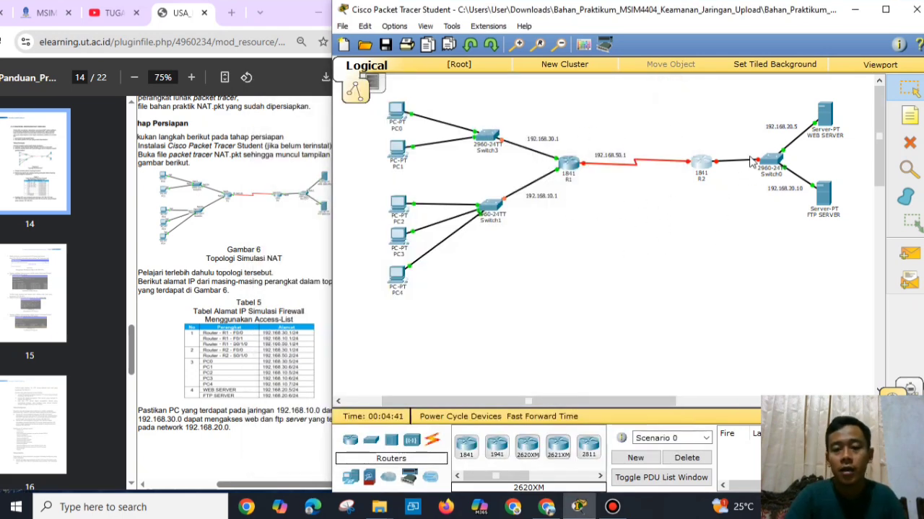
left_click(505, 144)
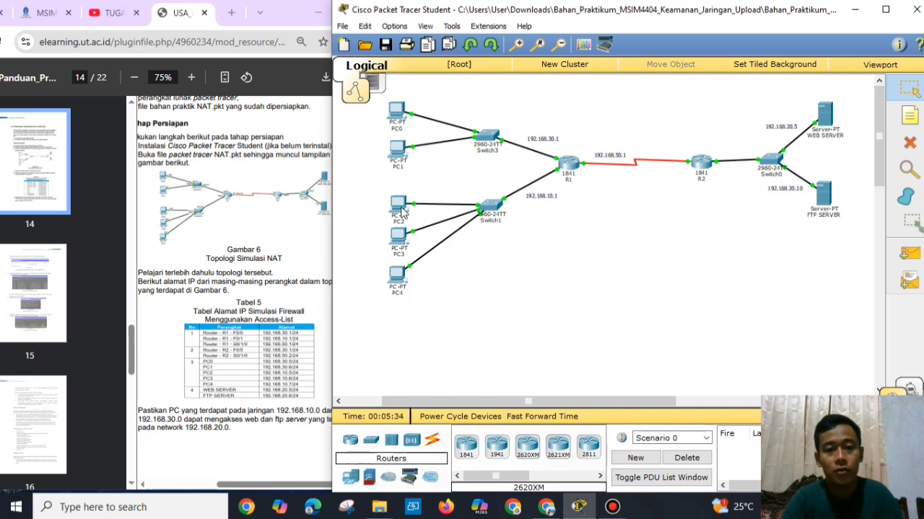
Open PC0's desktop applications and the WEB SERVER's Command Prompt, with the two device windows side by side.
left_click(397, 111)
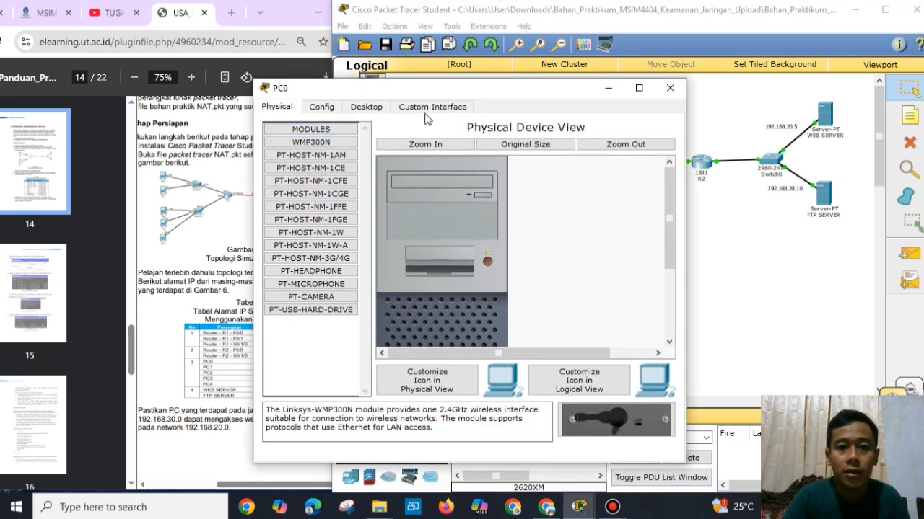
left_click(366, 107)
left_click_drag(489, 89, 269, 79)
left_click(823, 112)
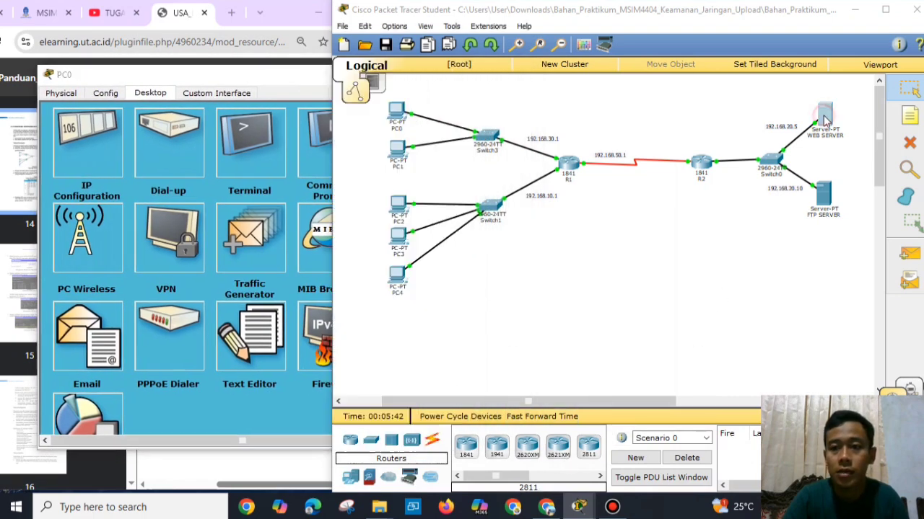
left_click_drag(506, 90, 712, 78)
left_click(644, 94)
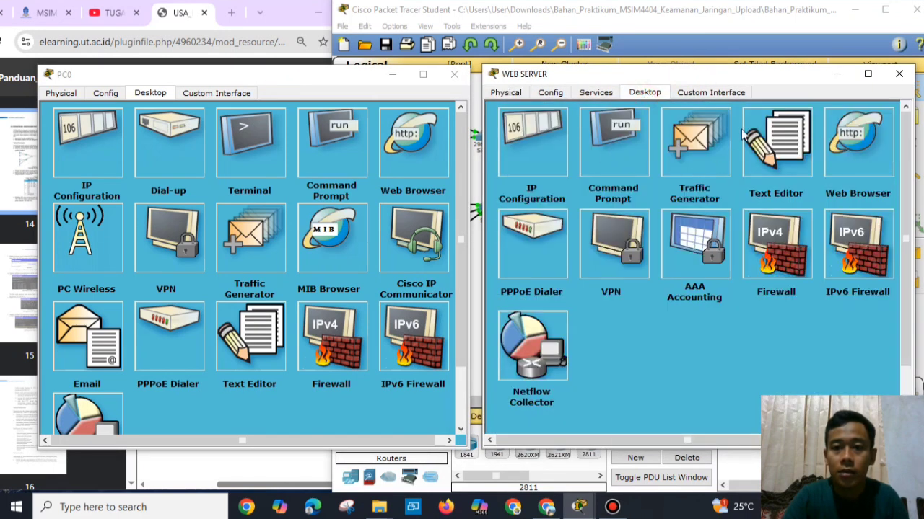
left_click(614, 156)
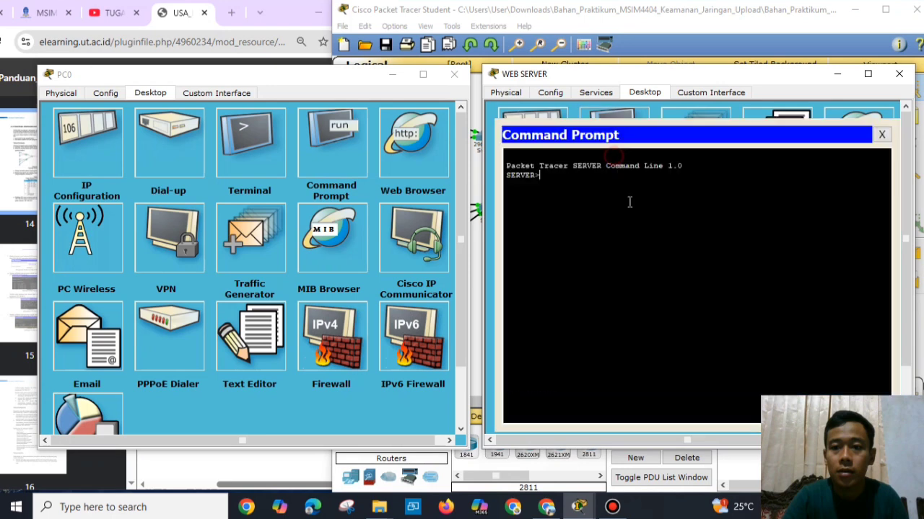
Load the web server page at 192.168.20.5 in PC0's Web Browser.
left_click(230, 79)
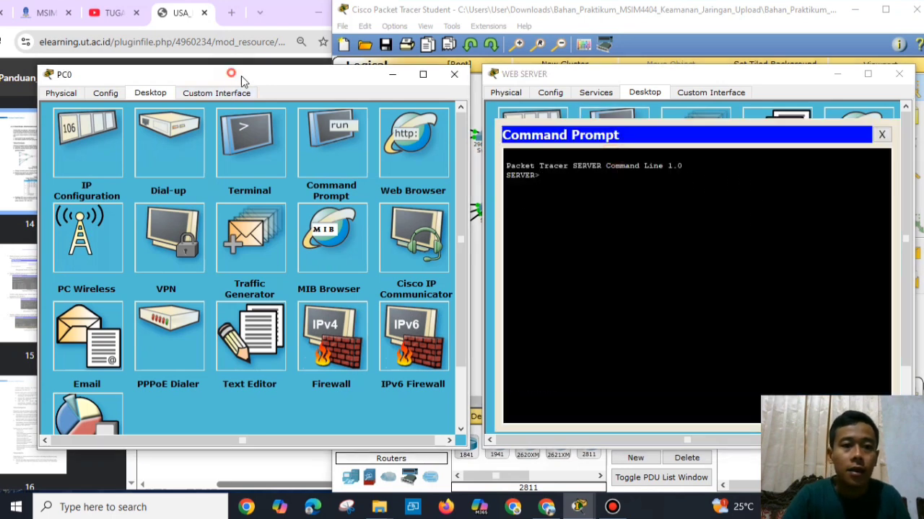
left_click(421, 150)
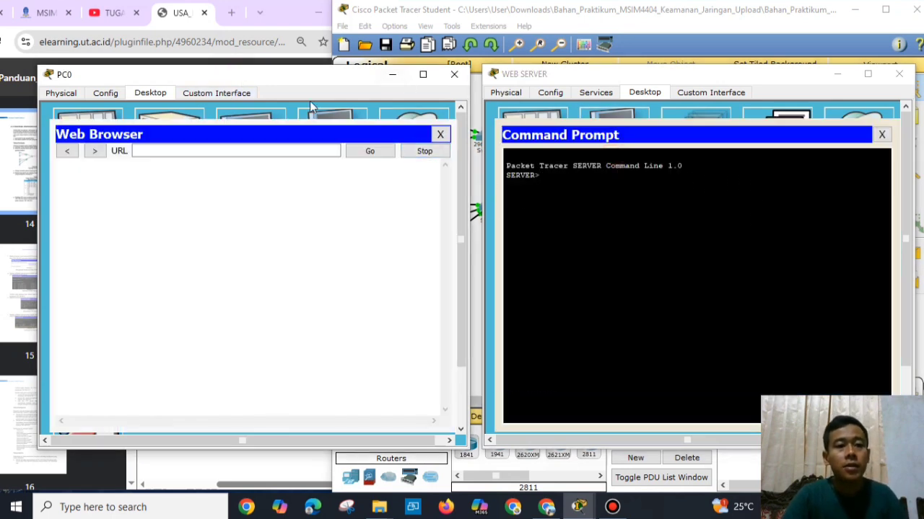
left_click_drag(274, 79, 264, 78)
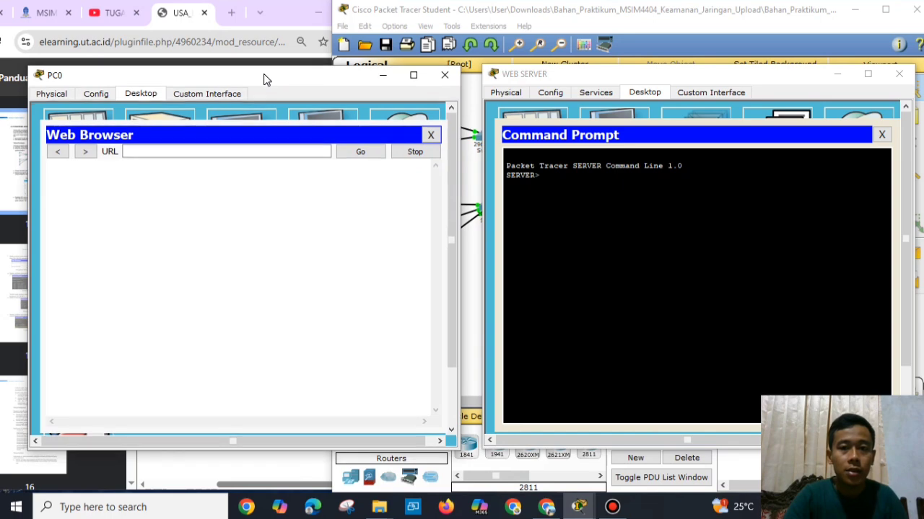
left_click(183, 150)
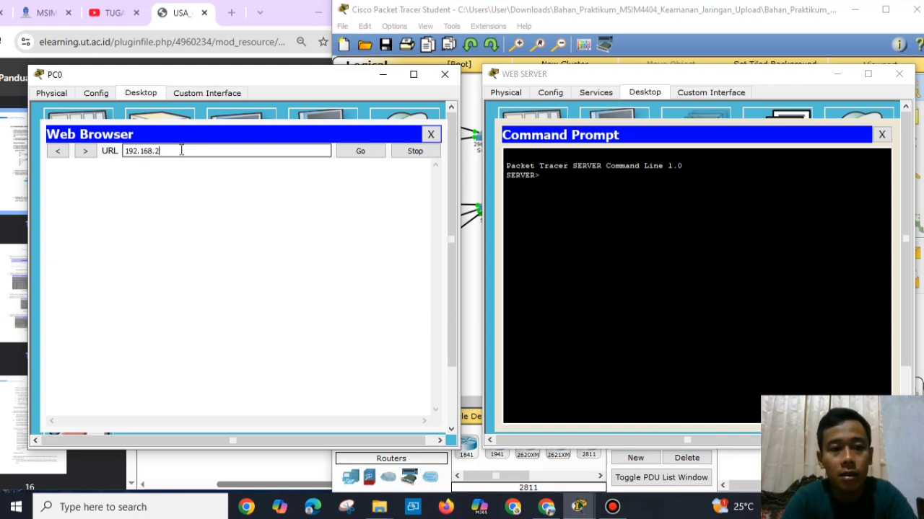
left_click(365, 150)
Run netstat in the WEB SERVER's Command Prompt and highlight the foreign address of the port 80 connection.
left_click(555, 185)
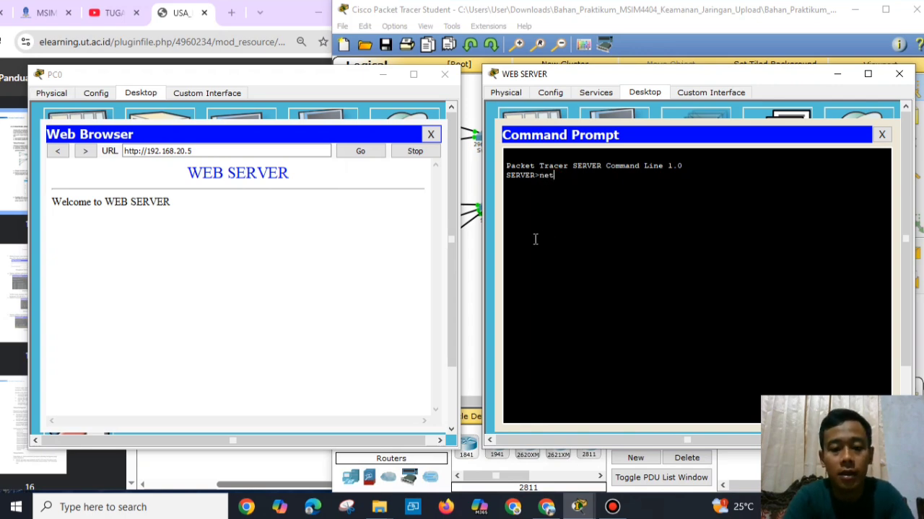
type("netstat")
key("Return")
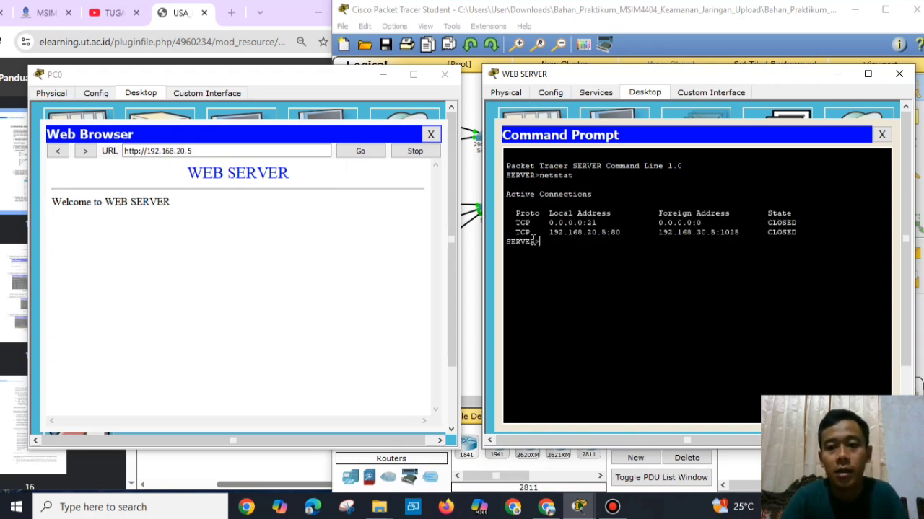
mouse_move(743, 232)
left_mouse_down()
mouse_move(688, 240)
mouse_move(746, 234)
left_mouse_up()
left_click(658, 241)
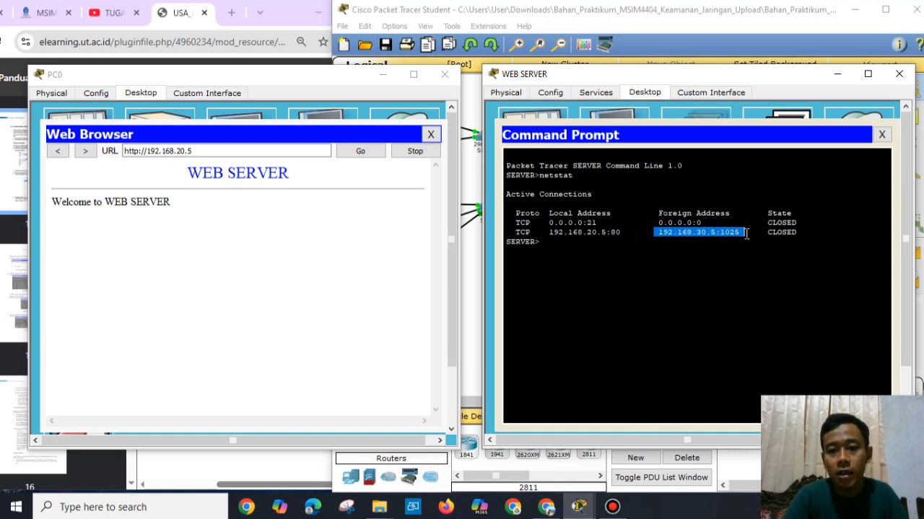
key("ctrl+c")
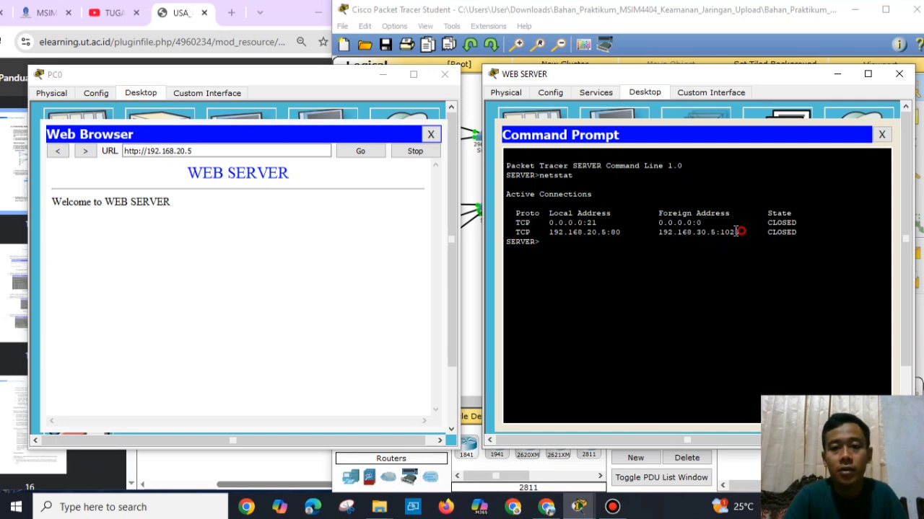
left_click_drag(736, 231, 651, 232)
left_click(670, 245)
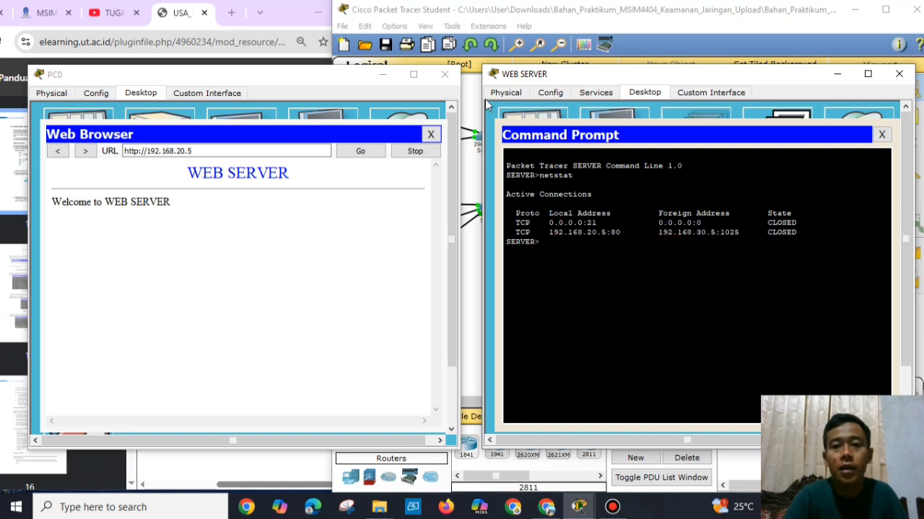
Close PC0 and open PC2 beside the WEB SERVER's Command Prompt window.
left_click(445, 74)
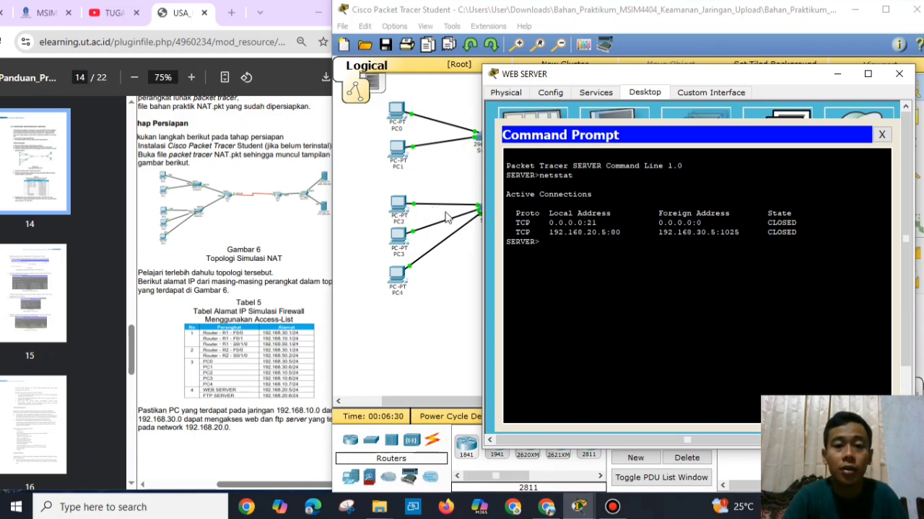
left_click(399, 210)
left_click_drag(482, 88, 244, 76)
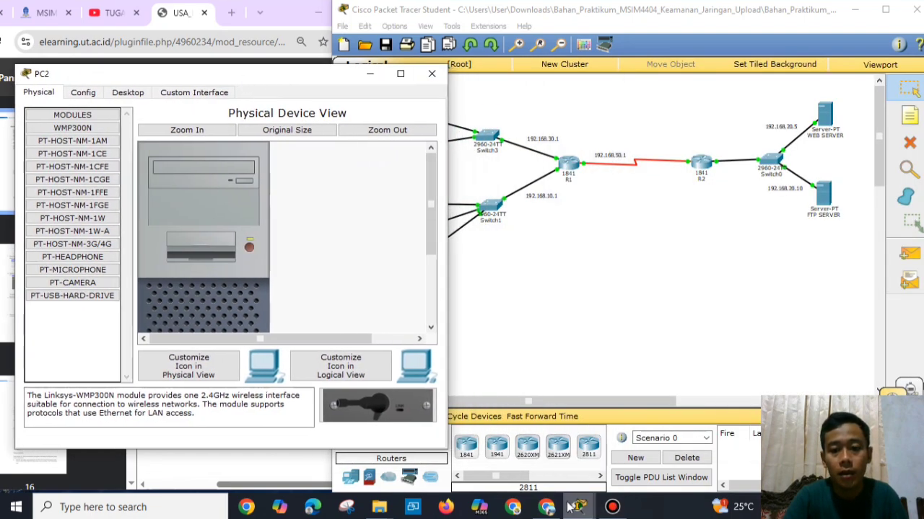
mouse_move(576, 508)
left_click(580, 445)
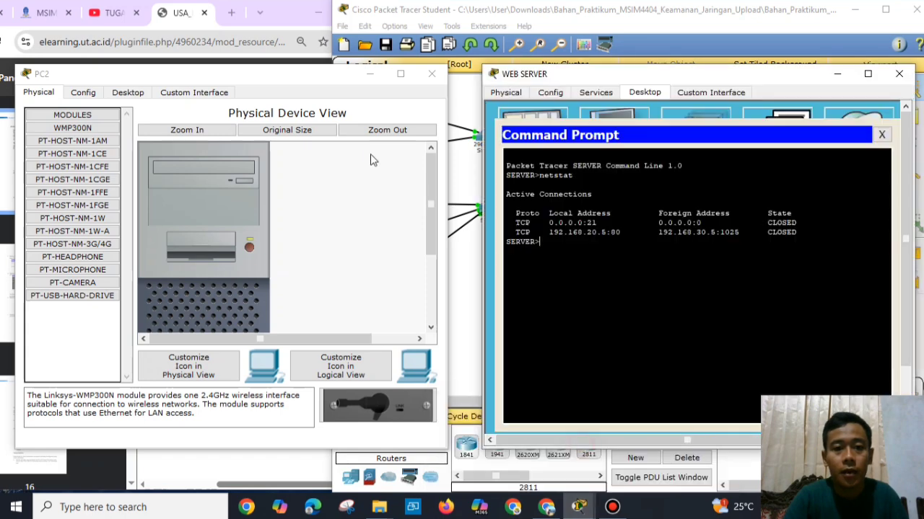
Load the web server page at 192.168.20.5 in PC2's Web Browser.
left_click(297, 75)
left_click(128, 92)
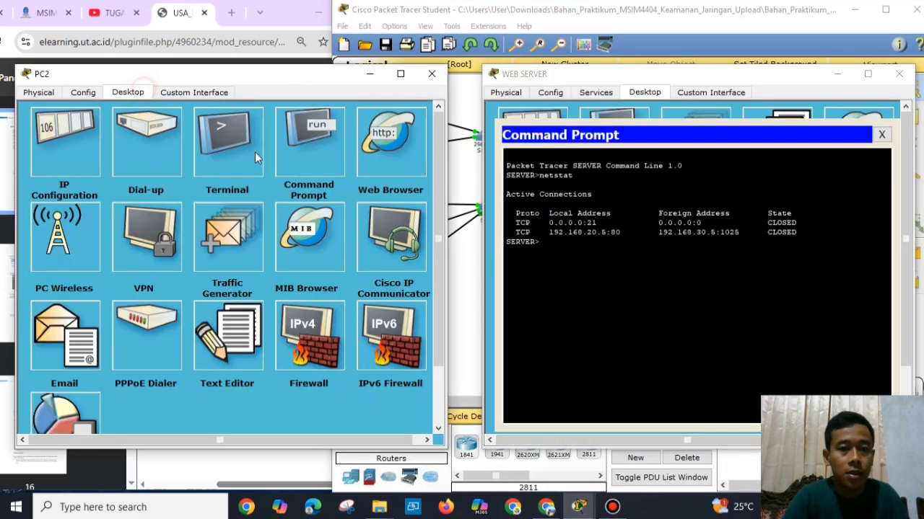
left_click(394, 160)
left_click(213, 150)
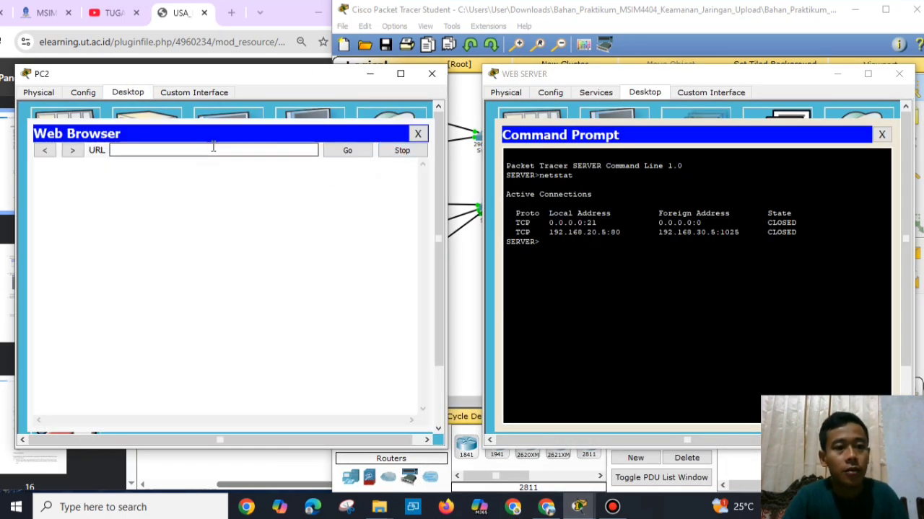
type("192.168.")
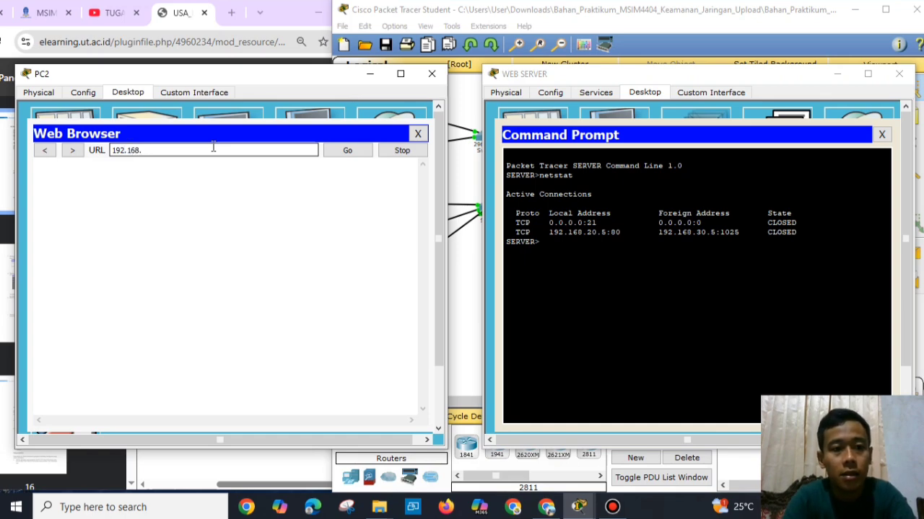
type("2")
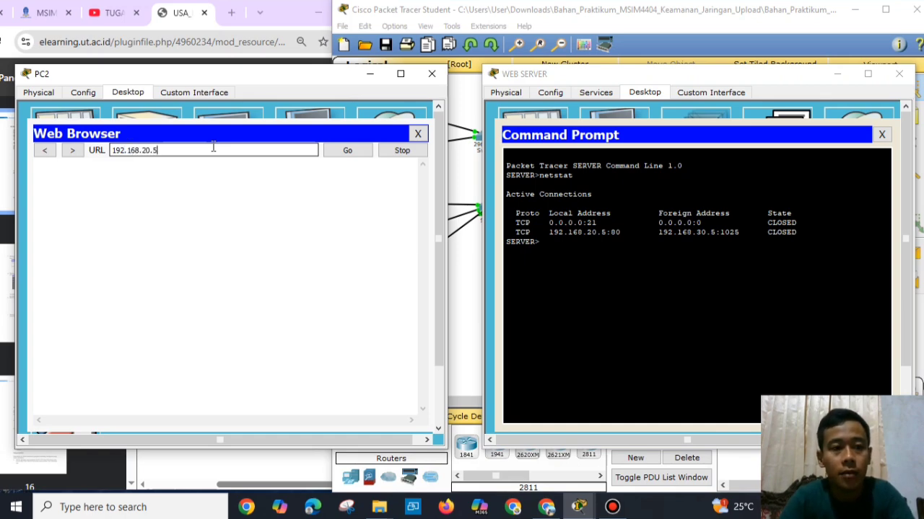
type("0.5")
left_click(345, 156)
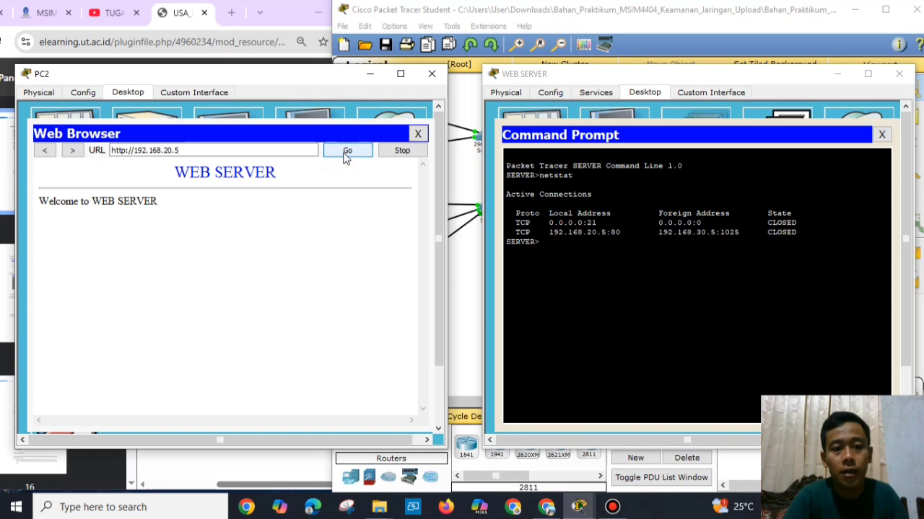
Run netstat again in the WEB SERVER's Command Prompt and highlight the foreign address of the newest port 80 connection.
triple_click(172, 202)
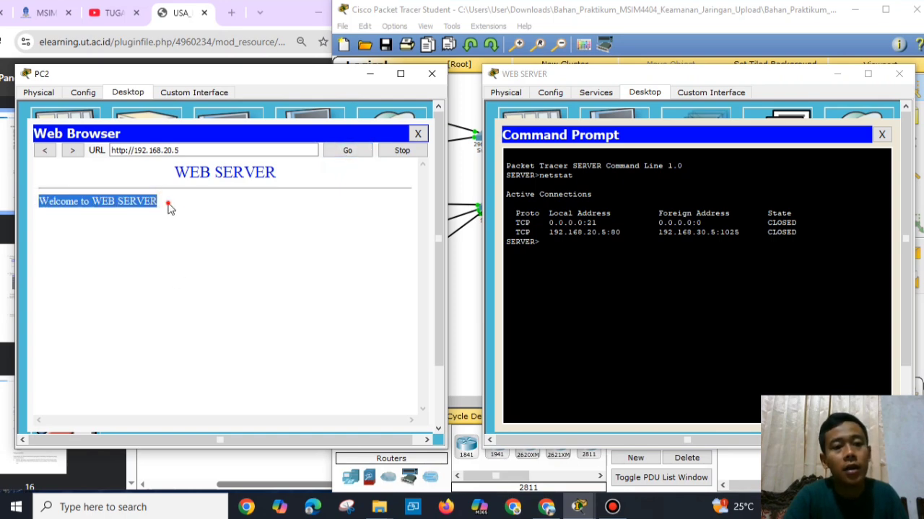
left_click(550, 241)
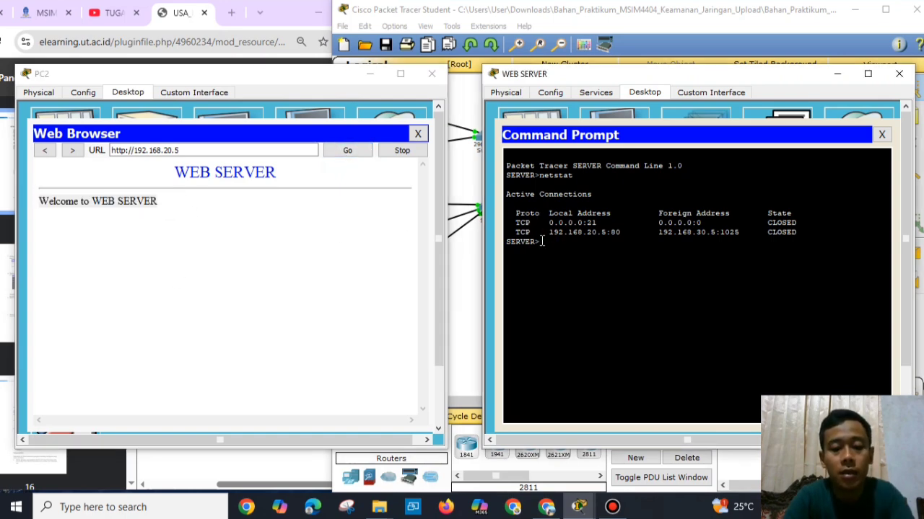
type("netstat")
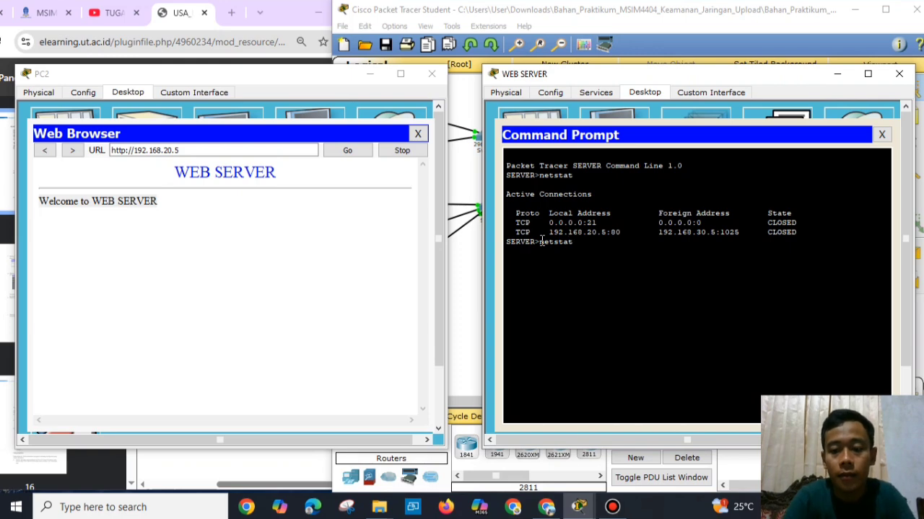
key("Return")
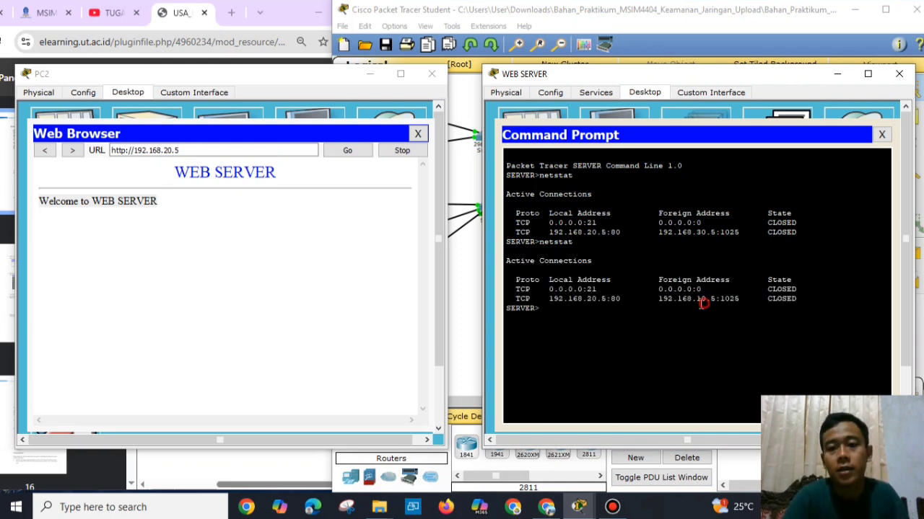
left_click_drag(696, 298, 737, 299)
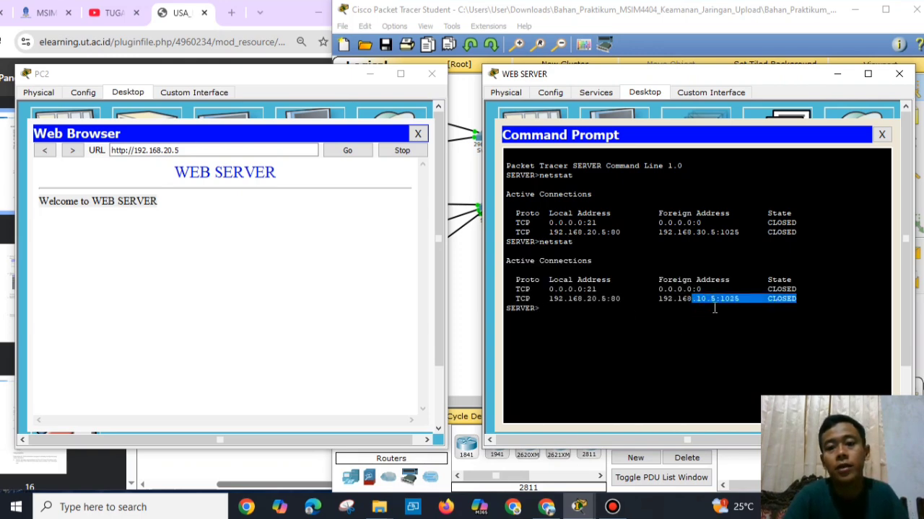
Compare PC2's loaded welcome page with the foreign address of the newest port 80 connection in the WEB SERVER's netstat output.
triple_click(166, 208)
left_click(166, 208)
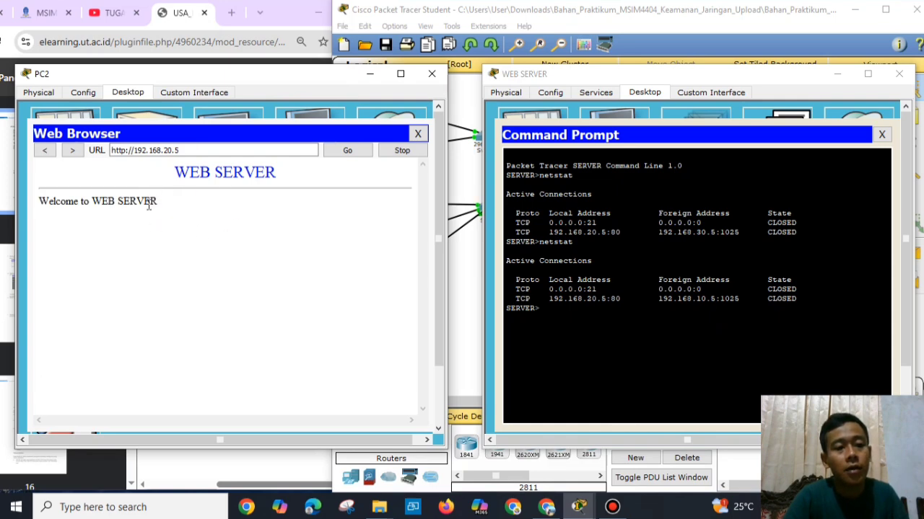
left_click_drag(167, 209, 47, 202)
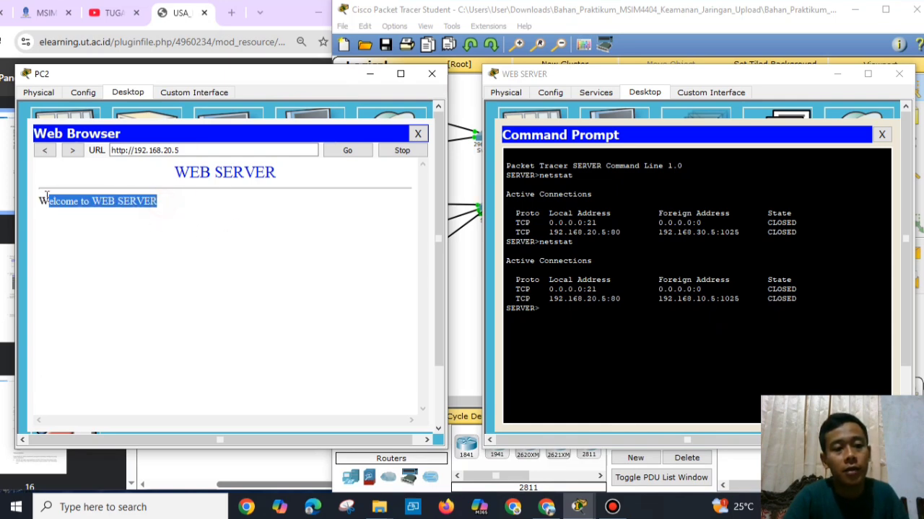
left_click(161, 205)
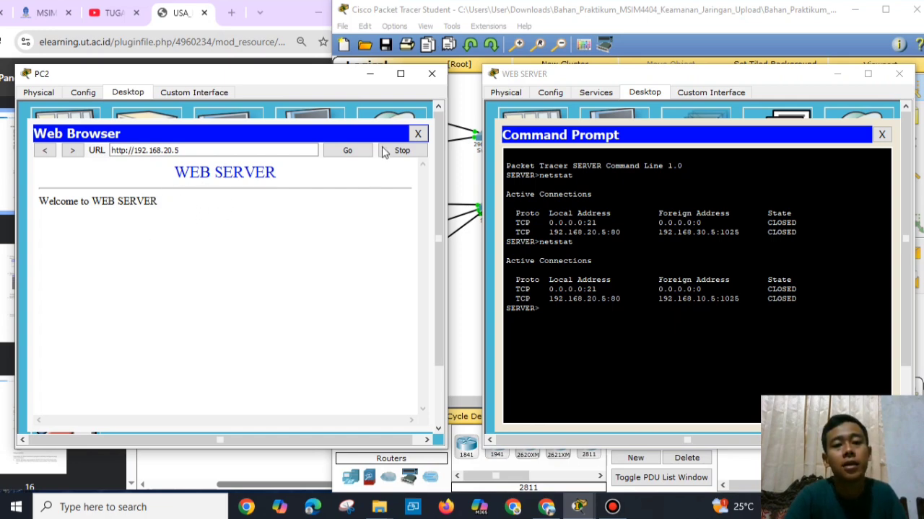
left_click(684, 303)
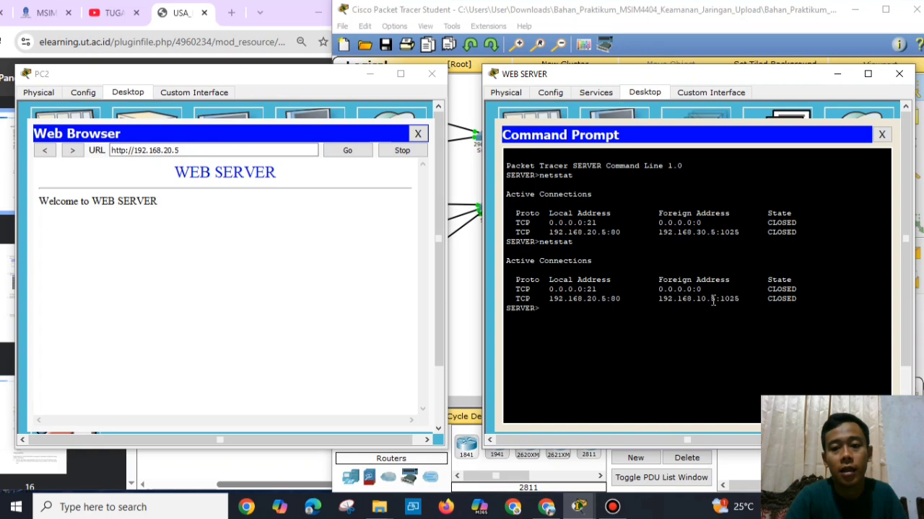
left_click_drag(739, 299, 668, 299)
Close the PC2 and WEB SERVER windows and go back over the client PCs in the topology.
left_click(431, 75)
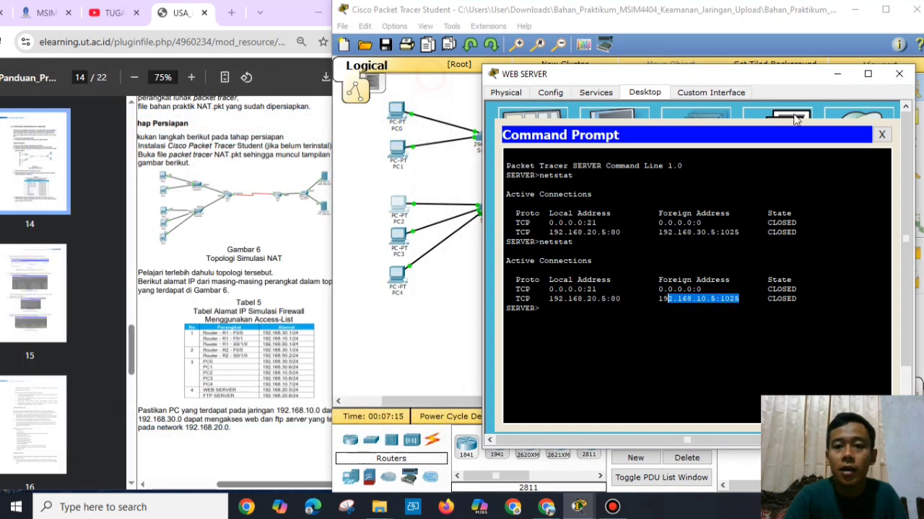
left_click(898, 74)
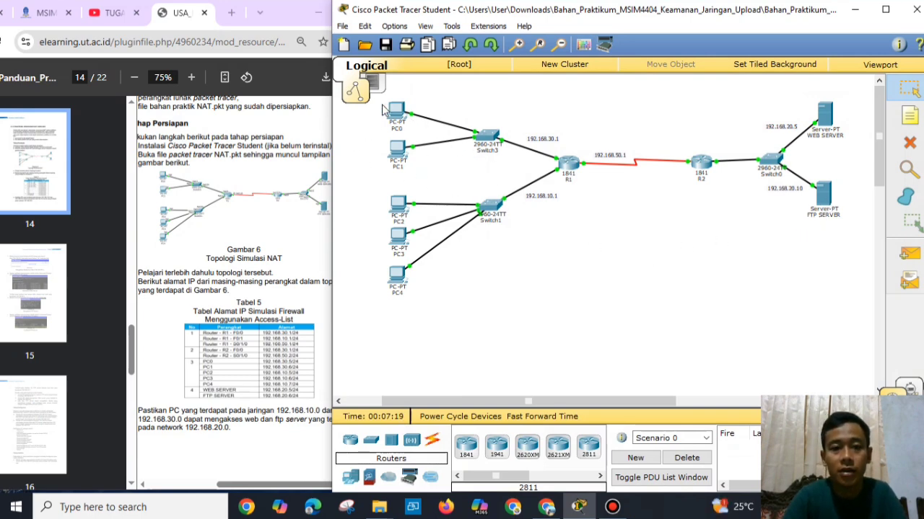
left_click_drag(380, 104, 443, 184)
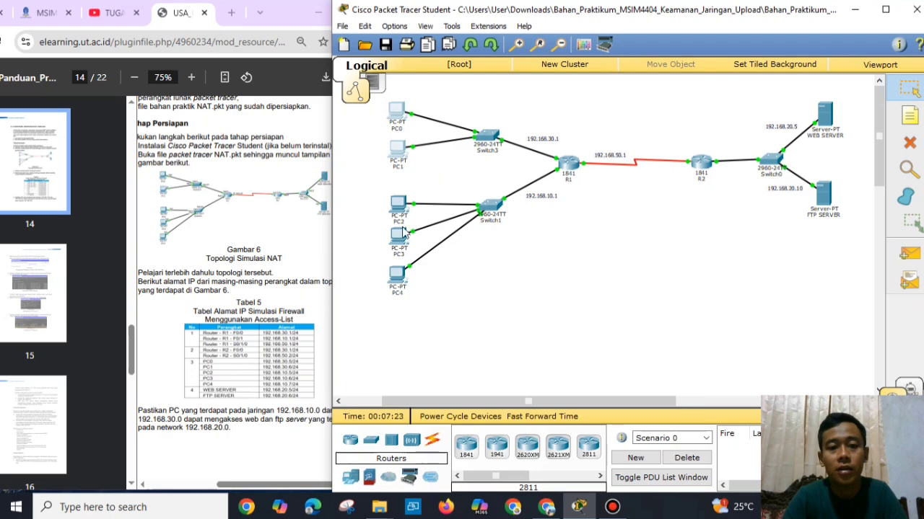
left_click(582, 287)
Open the FTP SERVER's Command Prompt and place its window over the server side of the topology.
left_click(827, 194)
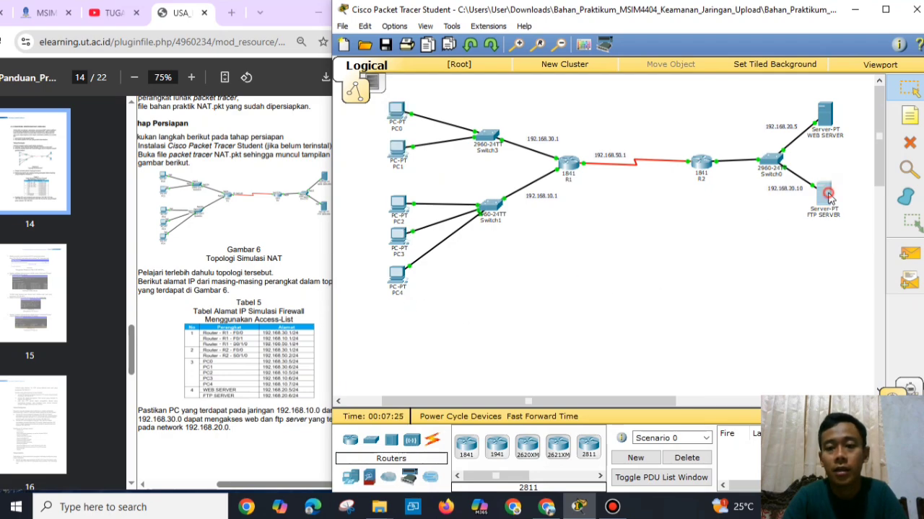
left_click_drag(484, 94, 688, 81)
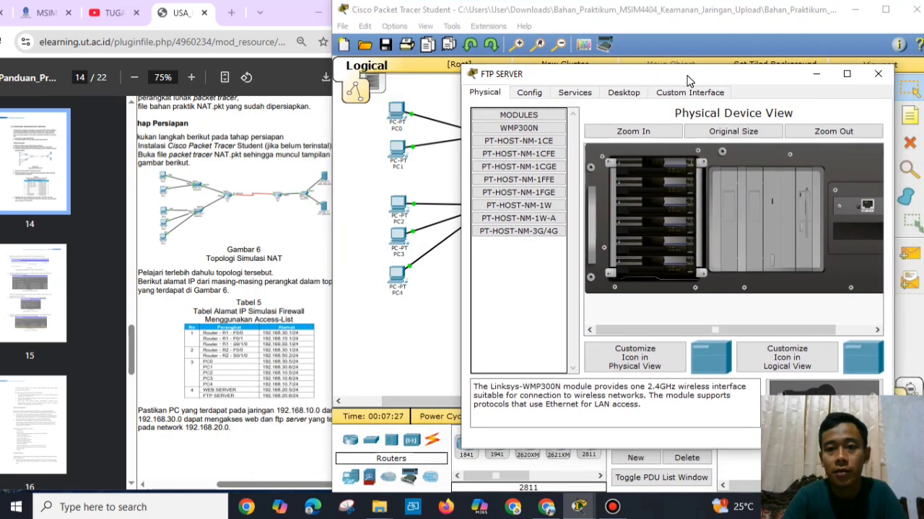
left_click(619, 93)
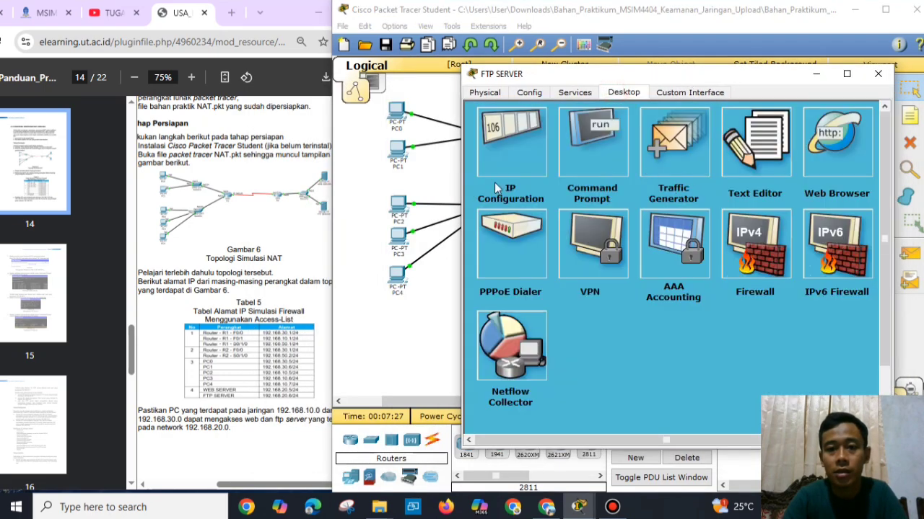
left_click(597, 129)
left_click(394, 109)
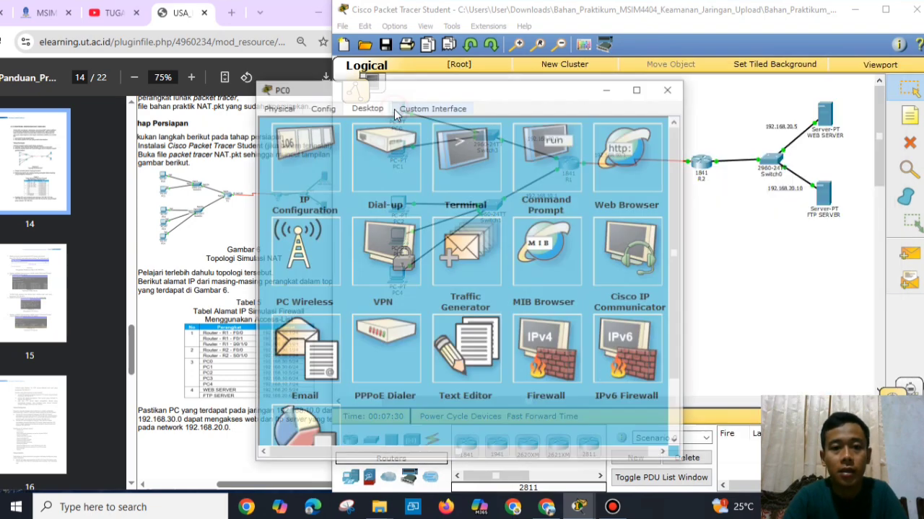
left_click_drag(490, 97, 282, 71)
left_click(462, 65)
Open PC1 and arrange its window beside the FTP SERVER's Command Prompt window.
left_click(395, 148)
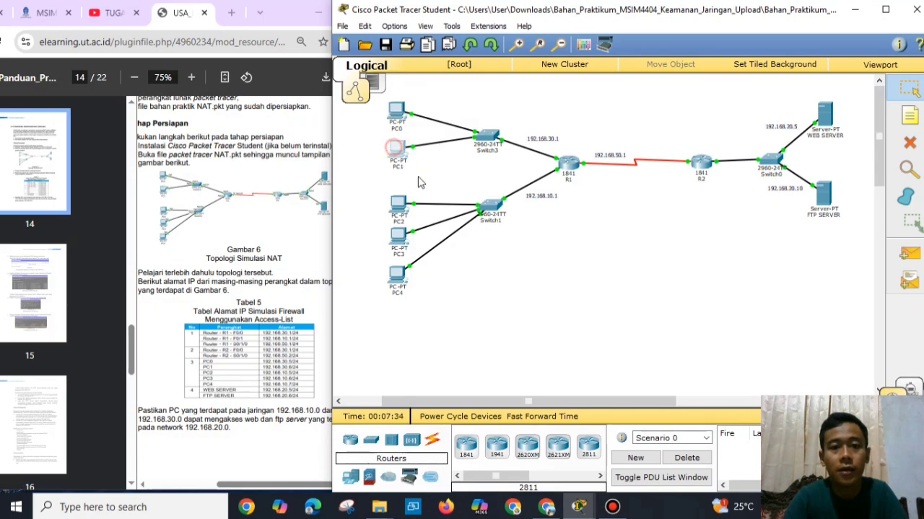
left_click_drag(519, 88, 291, 68)
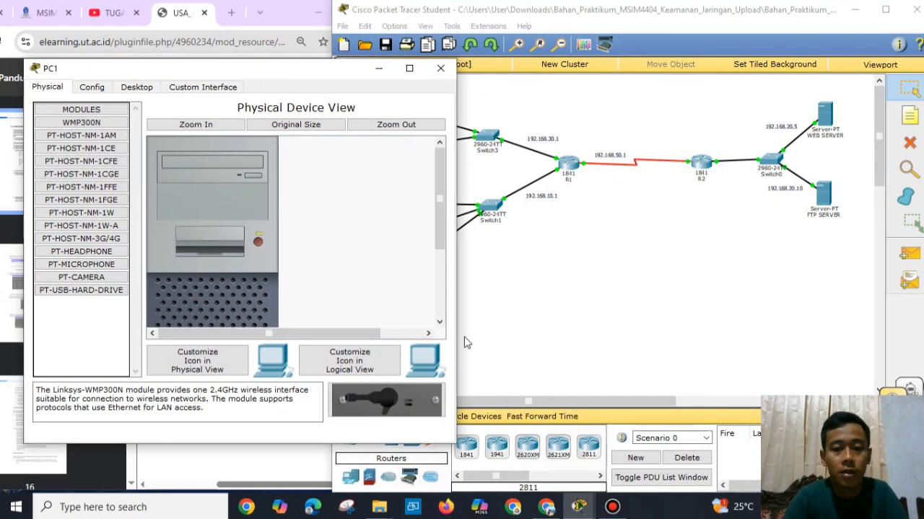
mouse_move(578, 508)
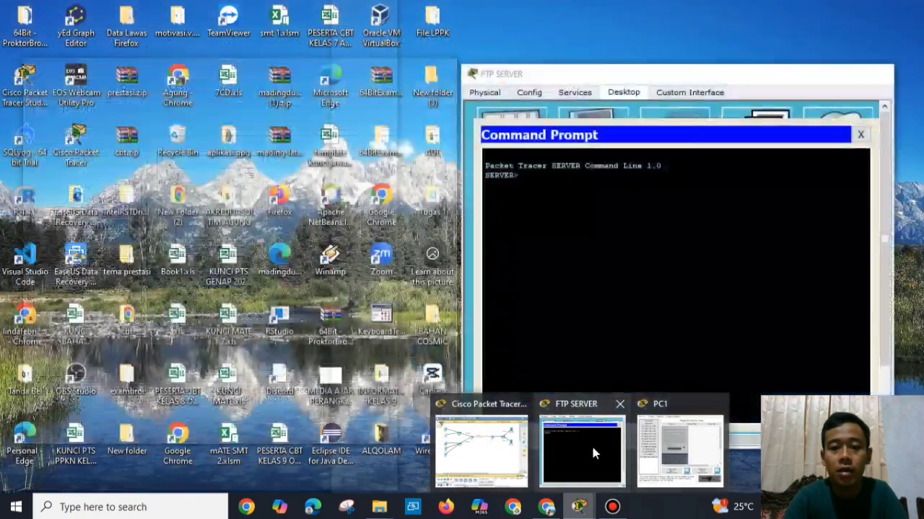
left_click(593, 453)
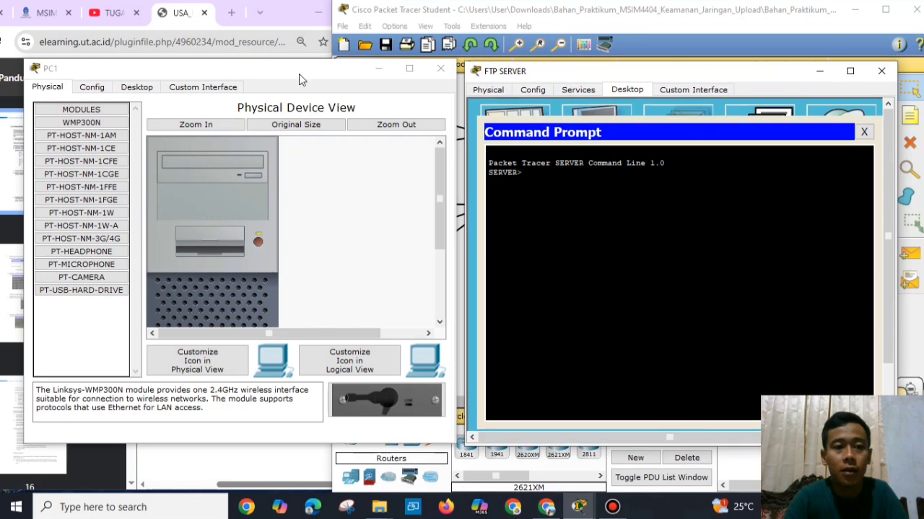
Start an FTP session to 192.168.20.10 from PC1's Command Prompt and log in with the FTP account's username and password.
left_click(137, 86)
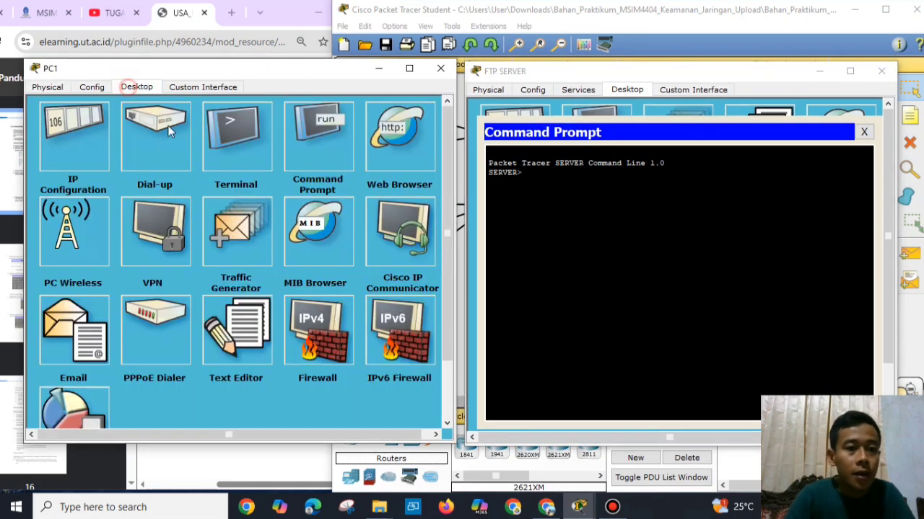
left_click(314, 152)
left_click(100, 171)
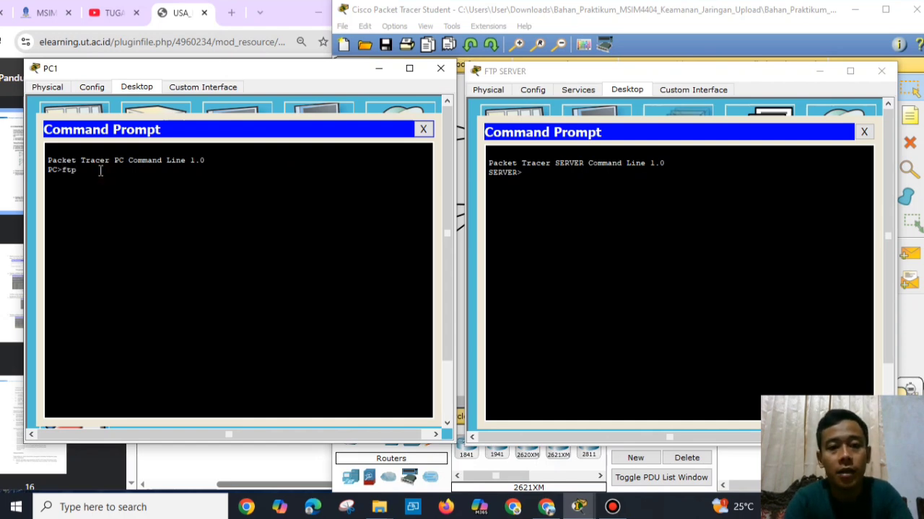
type("ftp 192.168.")
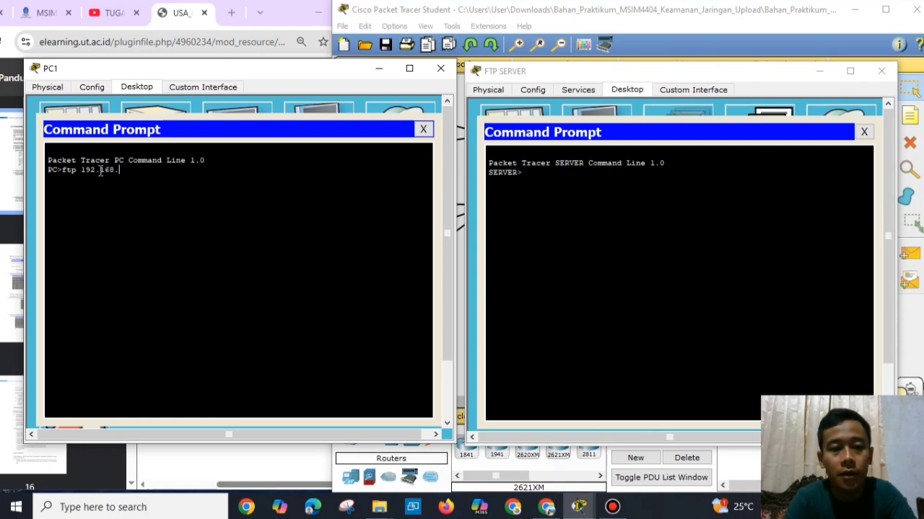
type("20.10")
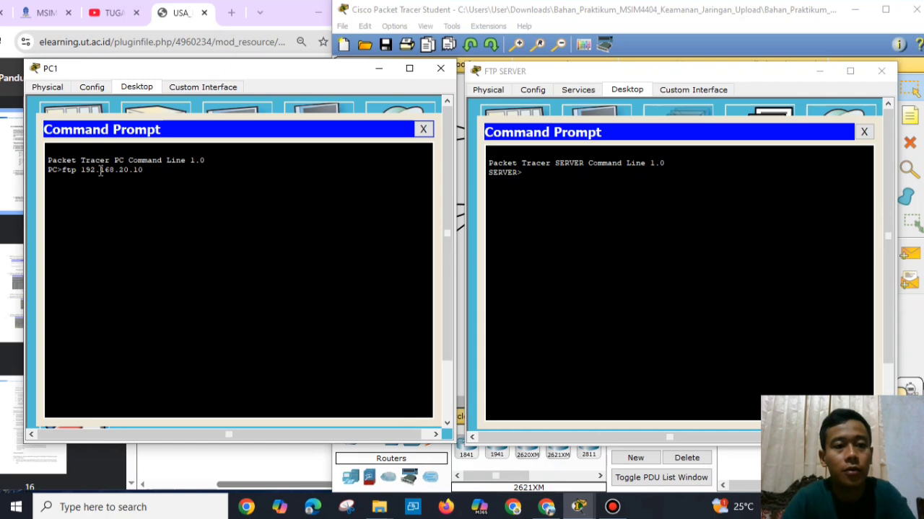
key("Return")
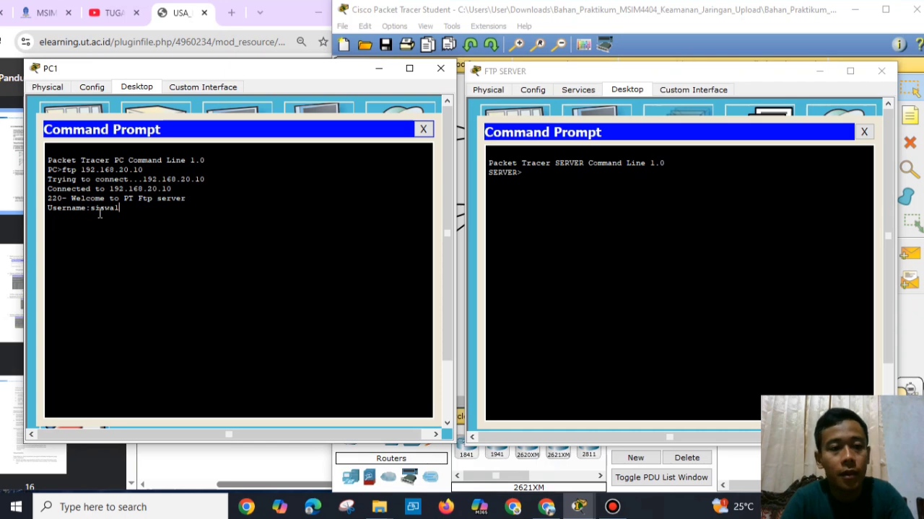
key("Return")
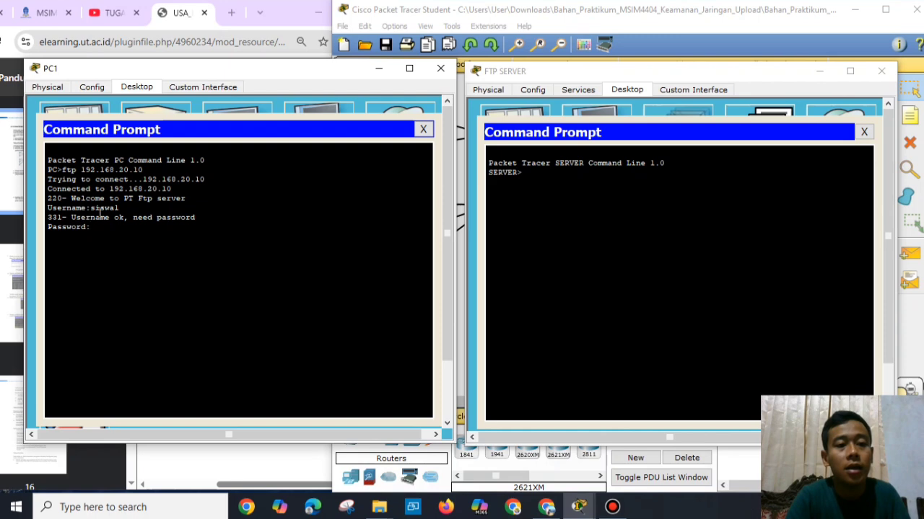
key("Return")
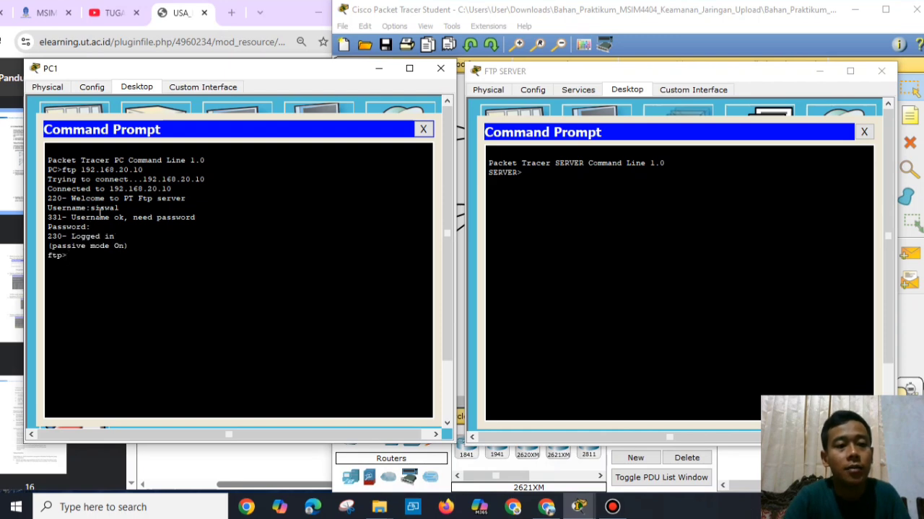
Run netstat in the FTP SERVER's Command Prompt and highlight the foreign address of the port 21 connection.
left_click(525, 172)
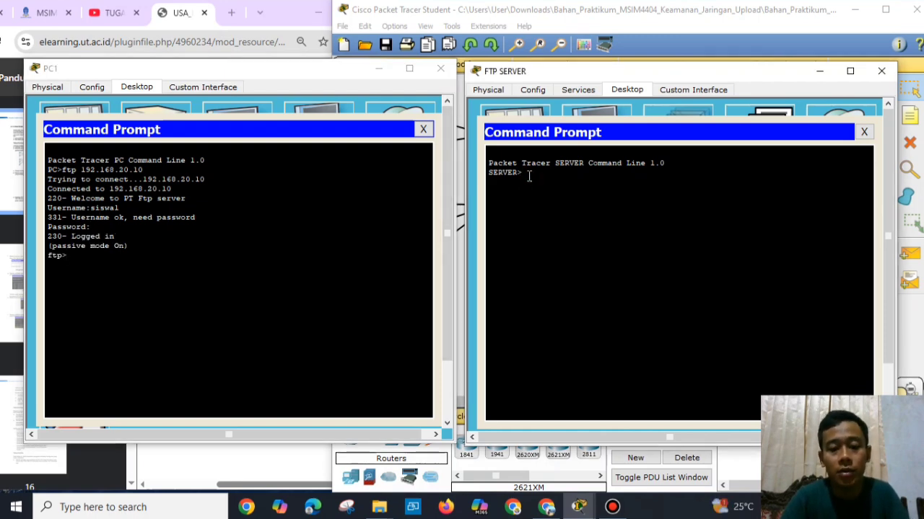
type("netsta")
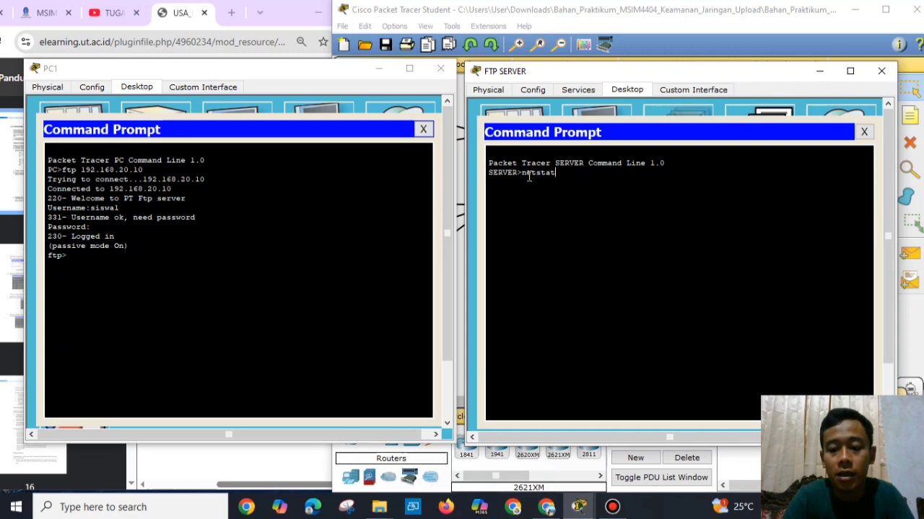
type("t")
key("Return")
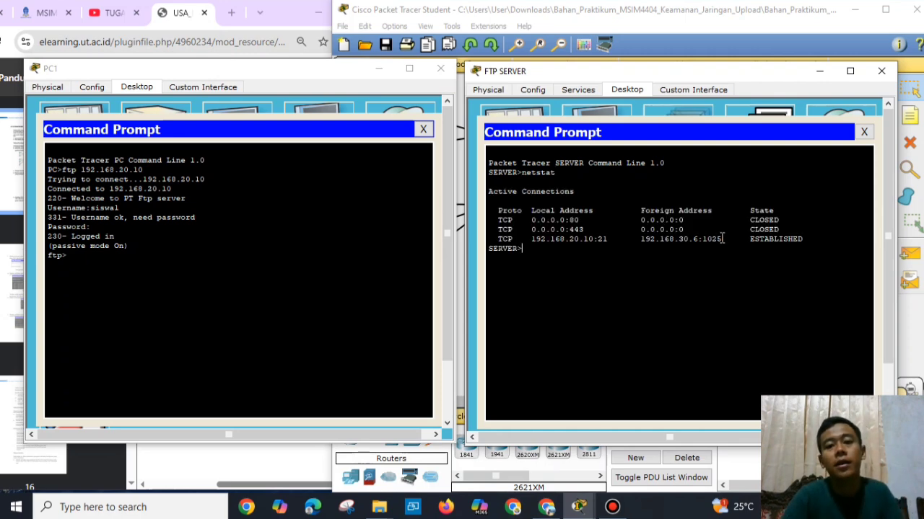
left_click_drag(721, 238, 640, 238)
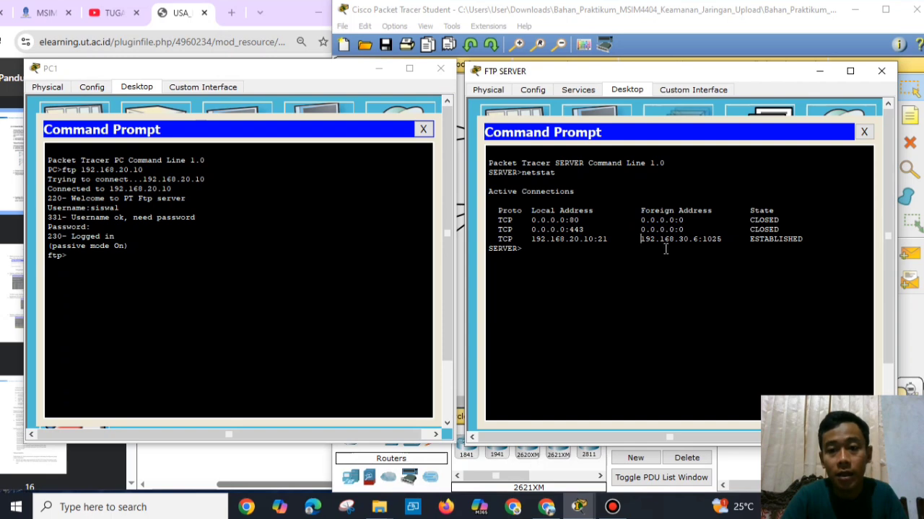
left_click_drag(725, 240, 641, 240)
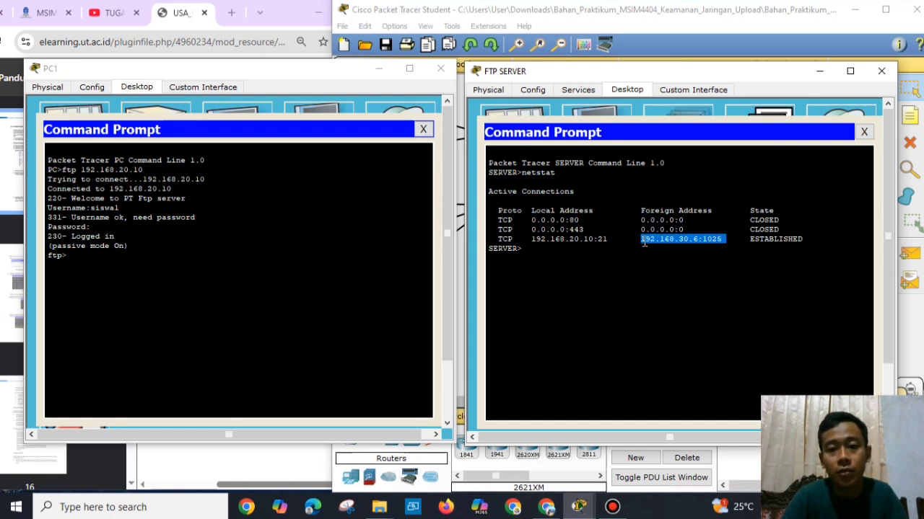
Close PC1, open PC3, and arrange its window beside the FTP SERVER's Command Prompt window.
left_click(440, 68)
left_click(428, 308)
left_click(398, 235)
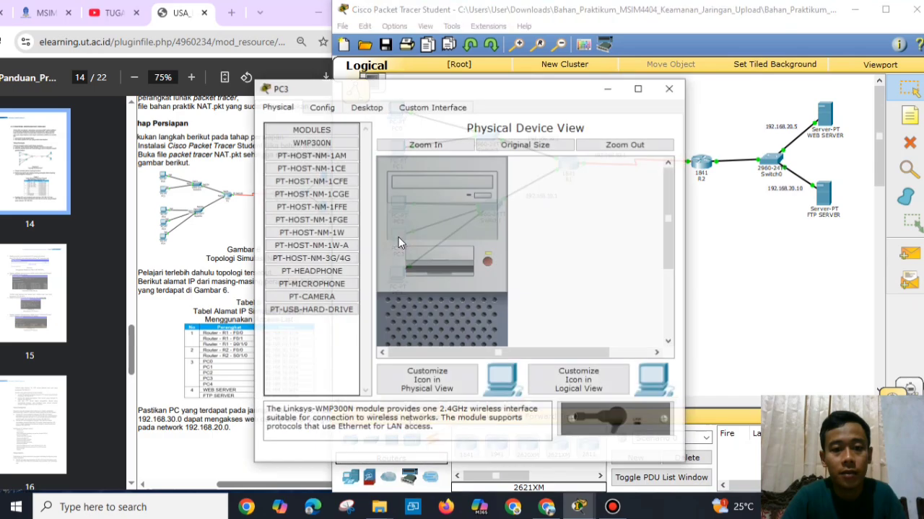
left_click_drag(512, 90, 273, 89)
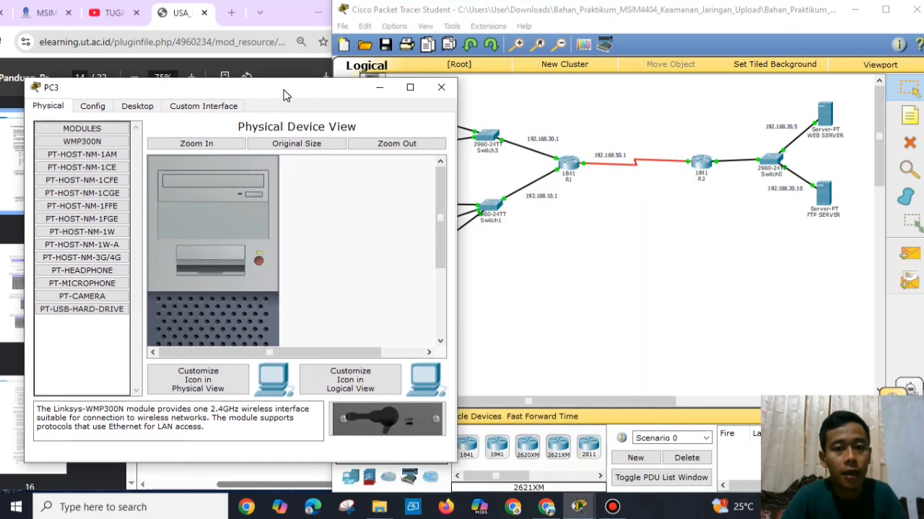
mouse_move(578, 507)
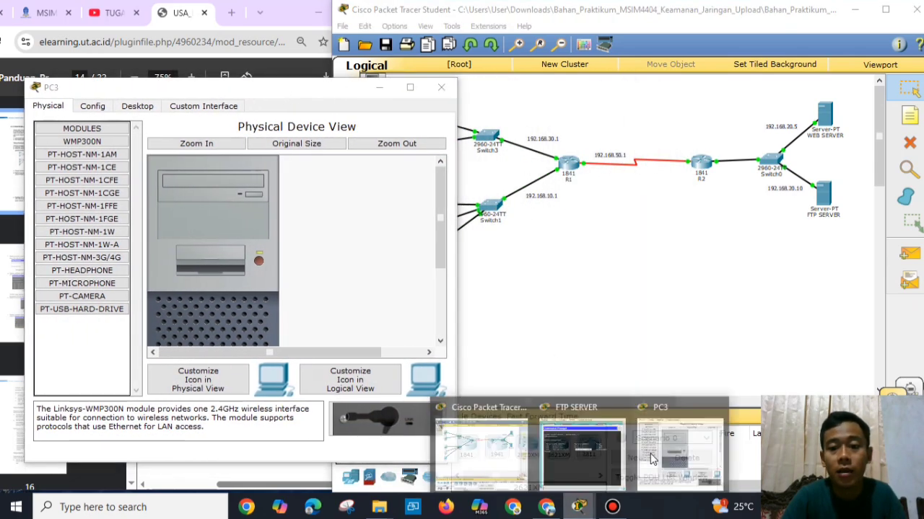
left_click(611, 448)
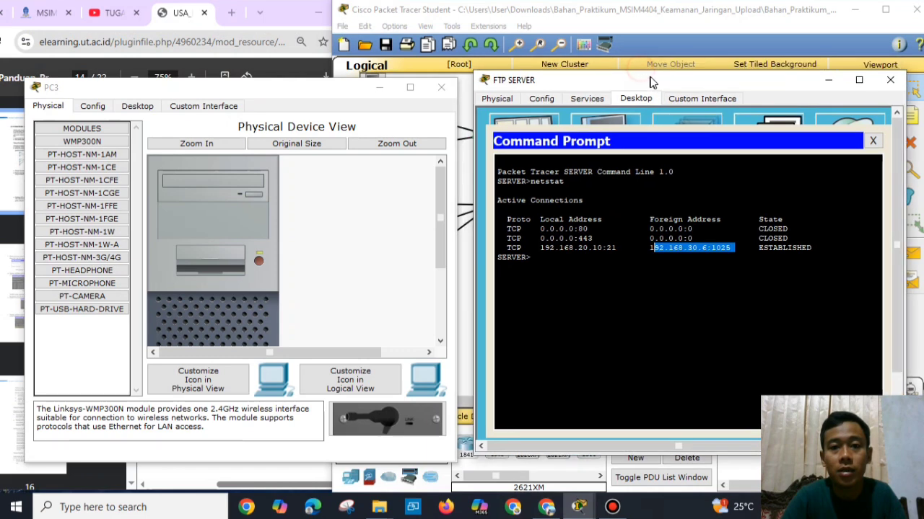
left_click_drag(311, 94, 321, 85)
Start an FTP session to 192.168.20.10 from PC3's Command Prompt and log in with the FTP account's username and password.
left_click(151, 97)
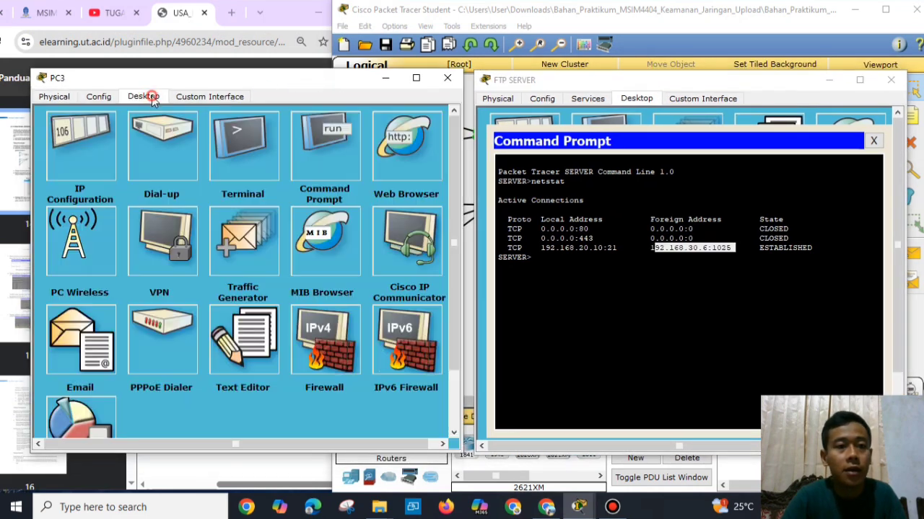
left_click(337, 155)
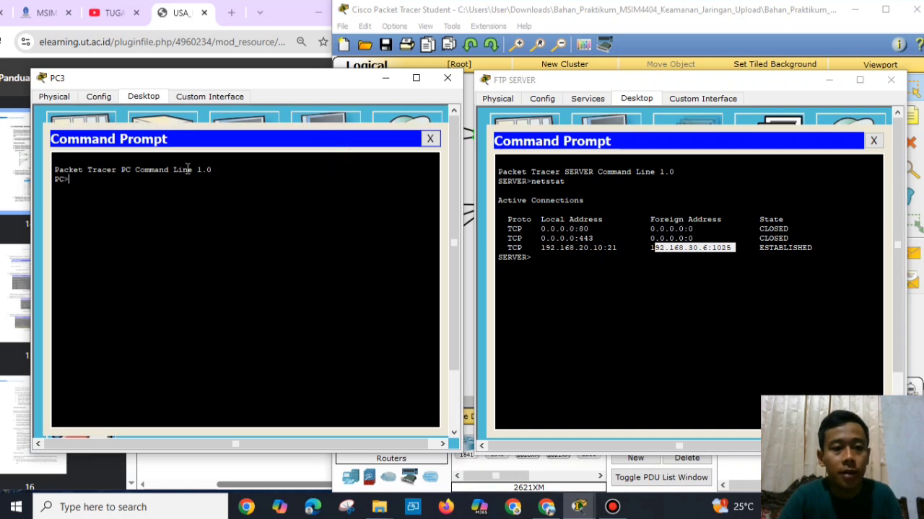
left_click(129, 182)
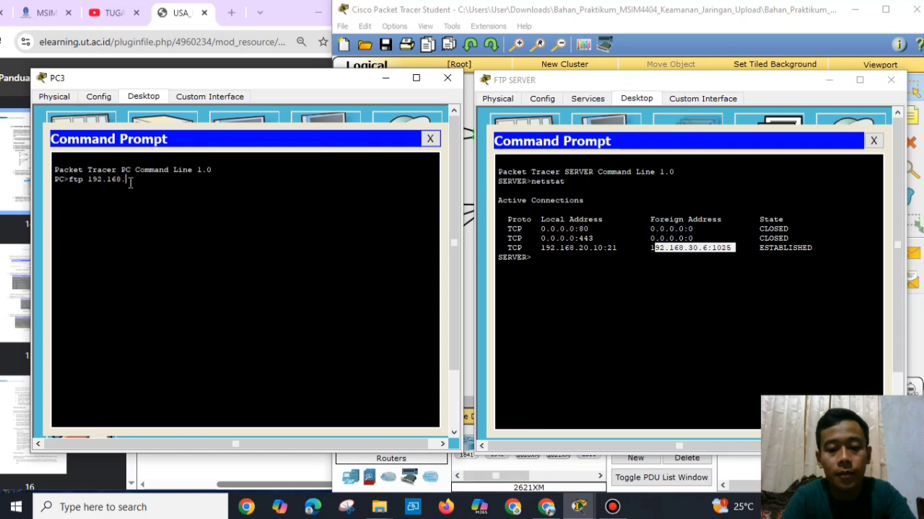
type("10")
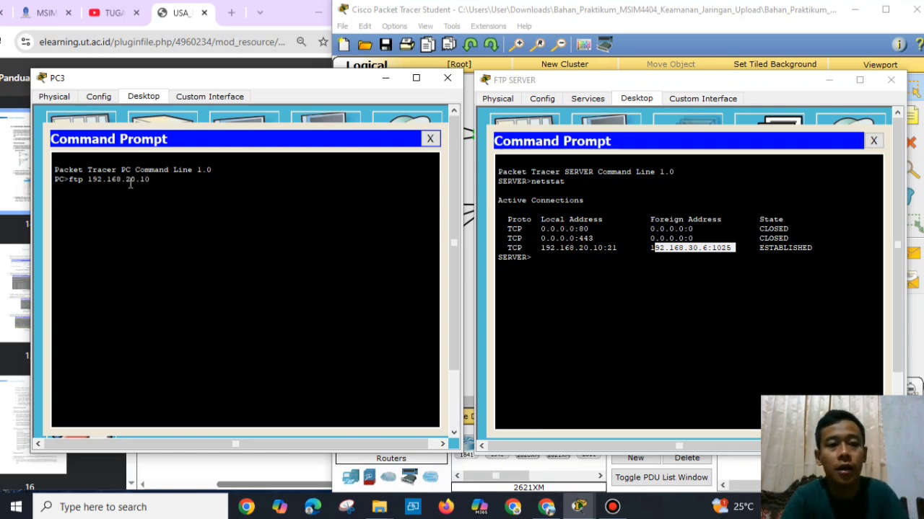
key("Return")
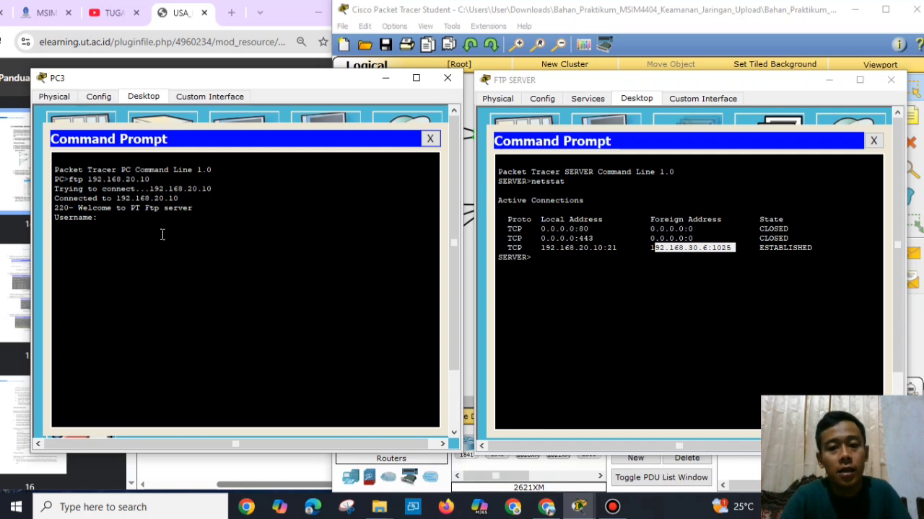
left_click(541, 258)
left_click(133, 217)
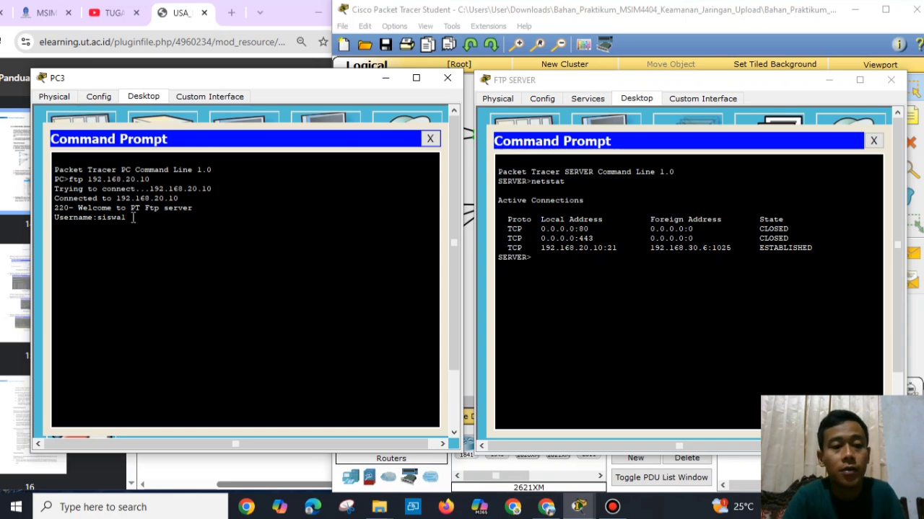
key("Return")
key("Return")
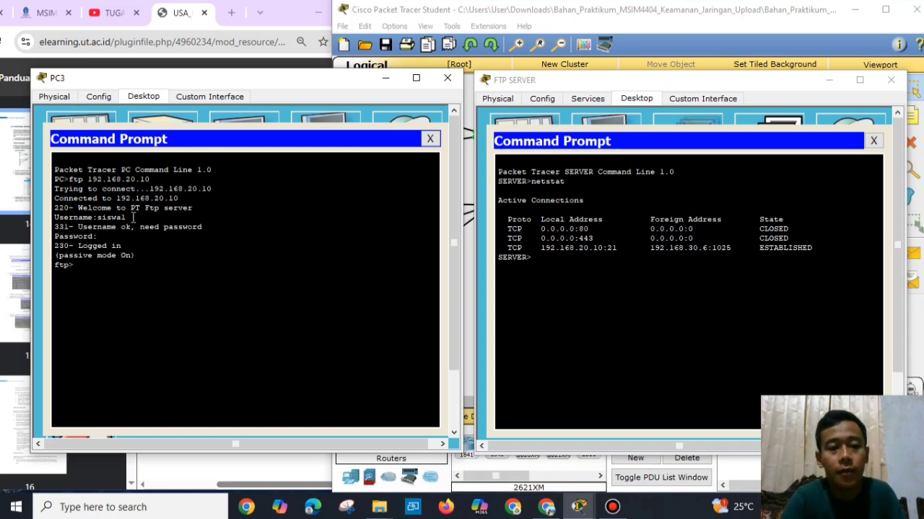
Run netstat again in the FTP SERVER's Command Prompt and highlight the foreign address of PC3's port 21 connection.
left_click(544, 267)
type("n")
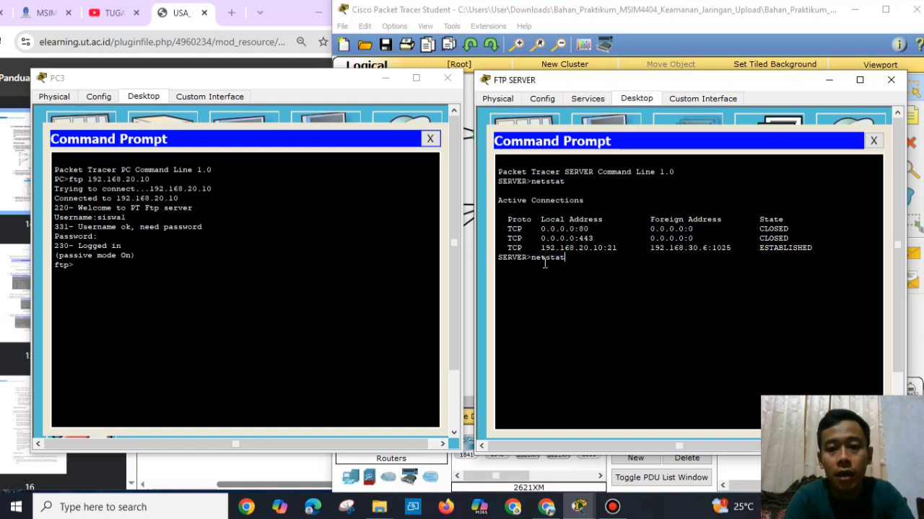
type("etstat")
key("Return")
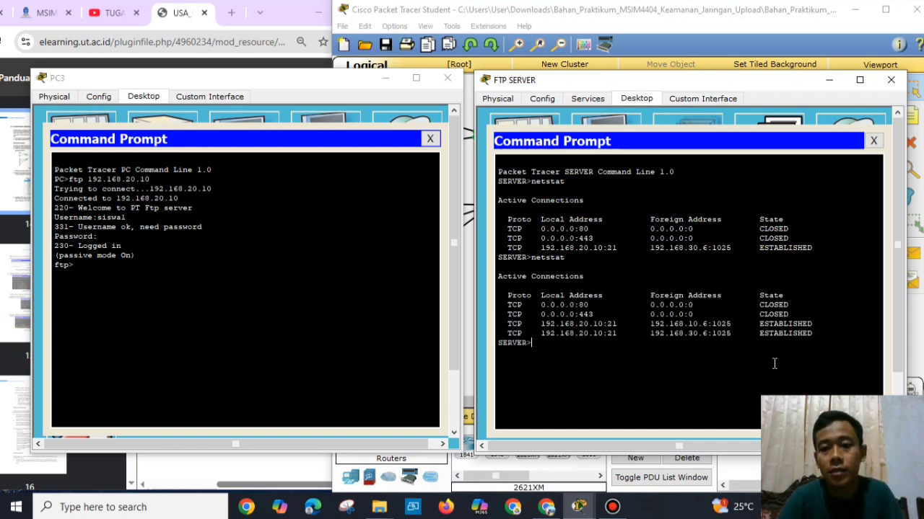
left_click(701, 324)
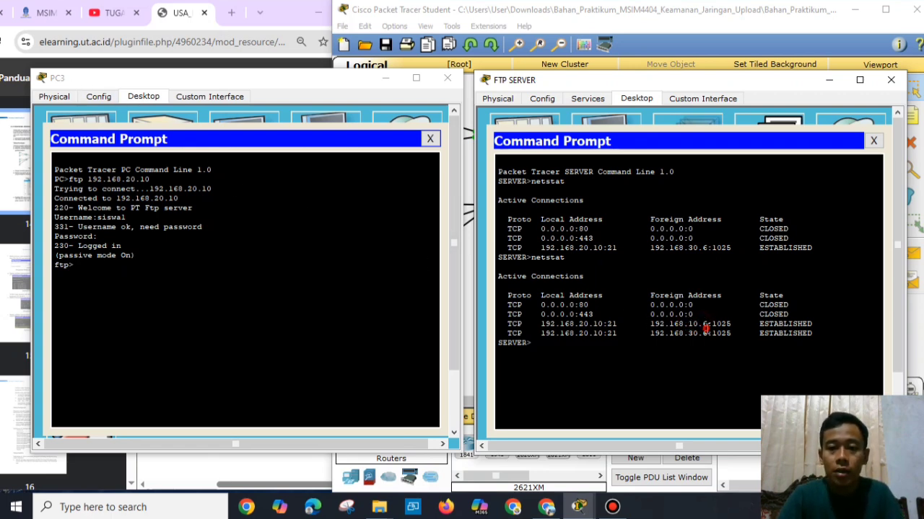
left_click_drag(734, 324, 651, 325)
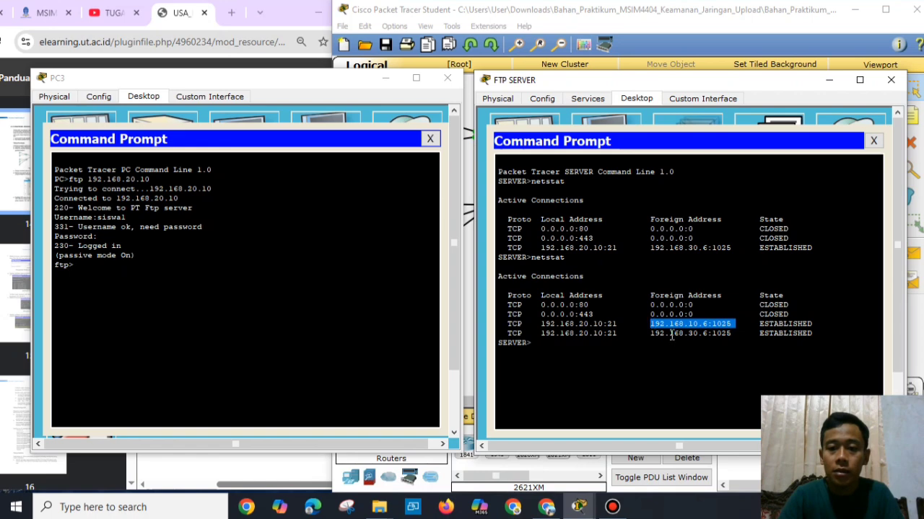
left_click(671, 337)
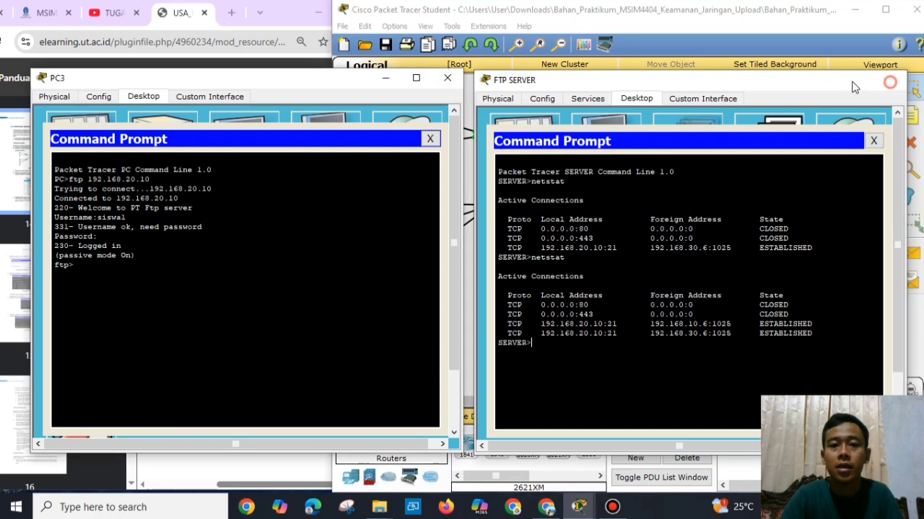
Close the FTP SERVER and PC3 windows, then select PC2, PC3 and PC4 together in the topology and clear the selection.
left_click(891, 80)
left_click(447, 77)
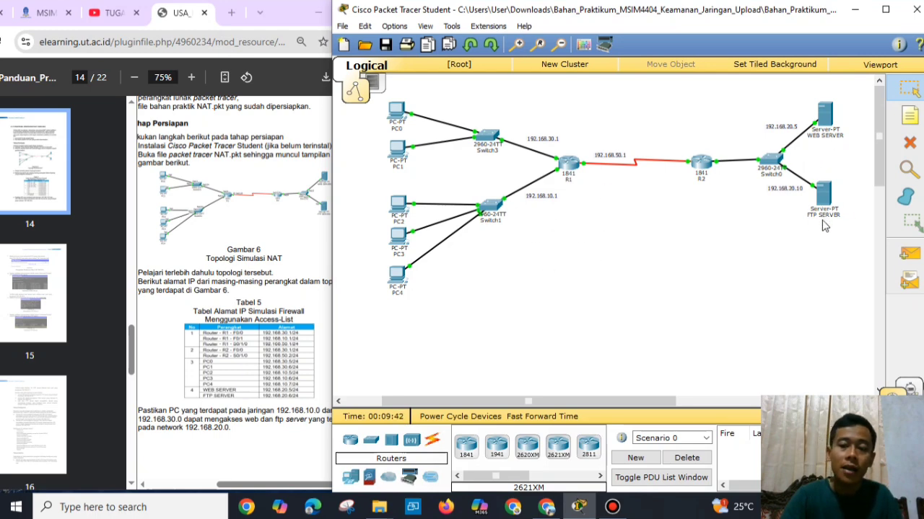
left_click_drag(377, 193, 447, 311)
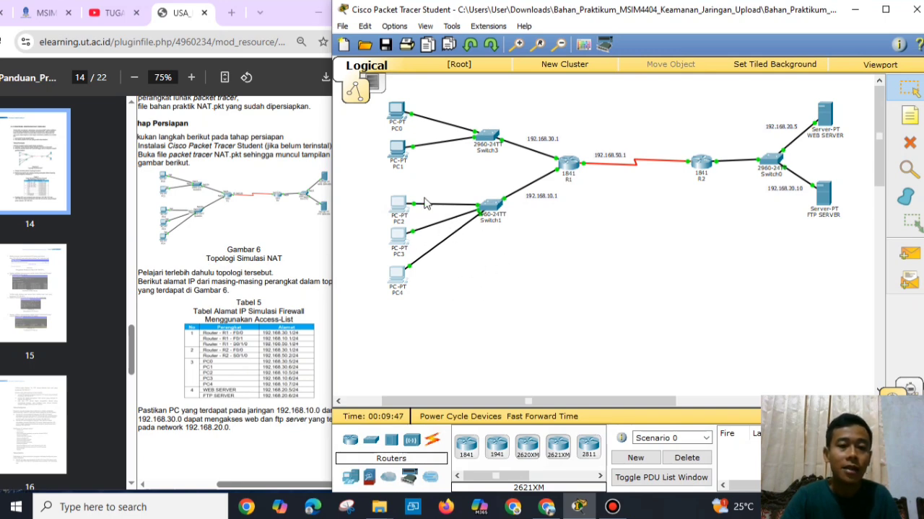
left_click(451, 274)
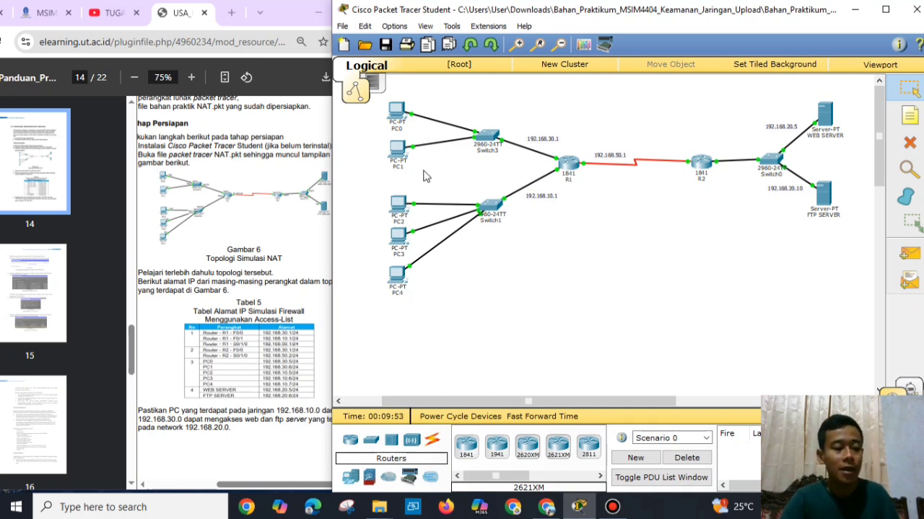
Switch to the practicum guide in the browser and find the R1 NAT configuration commands on page 16.
mouse_move(571, 171)
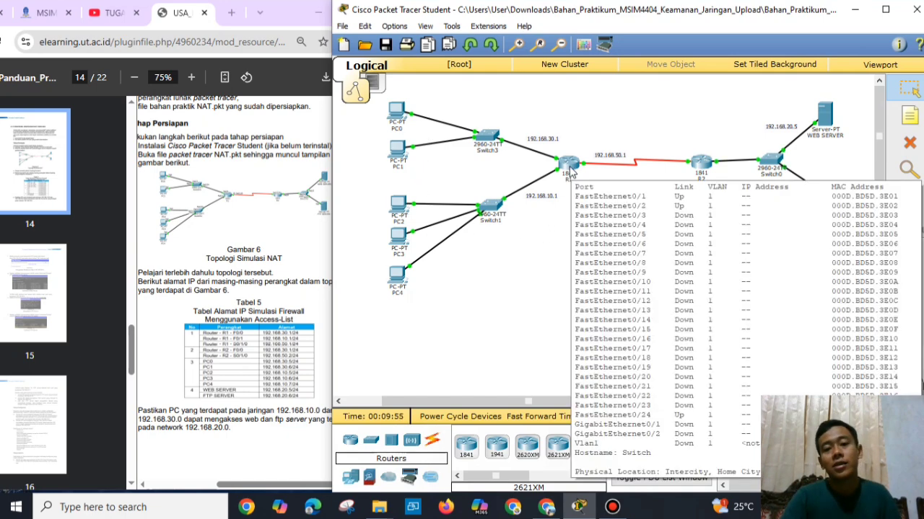
left_click(242, 268)
scroll(242, 267, "down", 4)
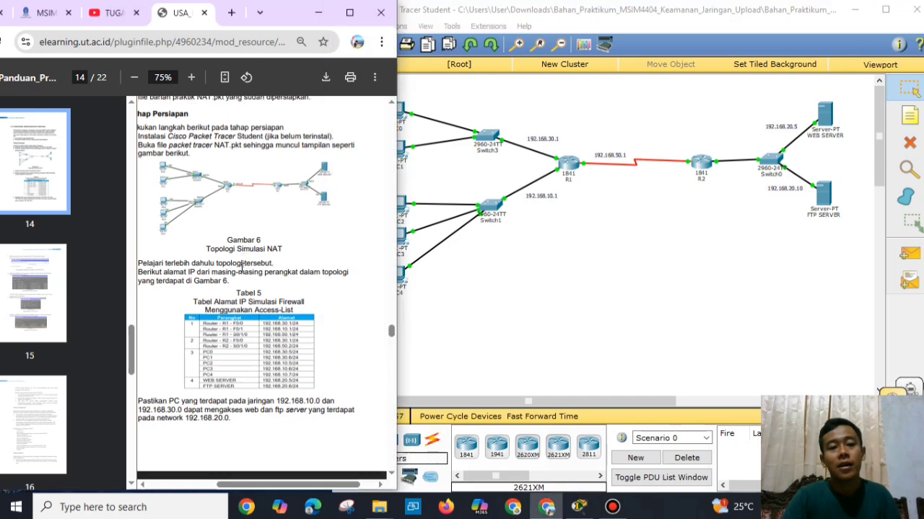
scroll(241, 267, "down", 10)
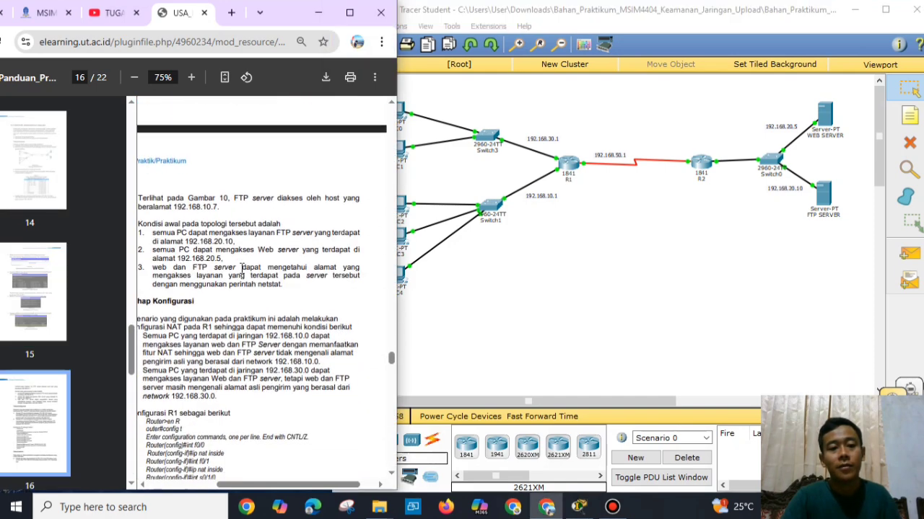
scroll(241, 267, "down", 1)
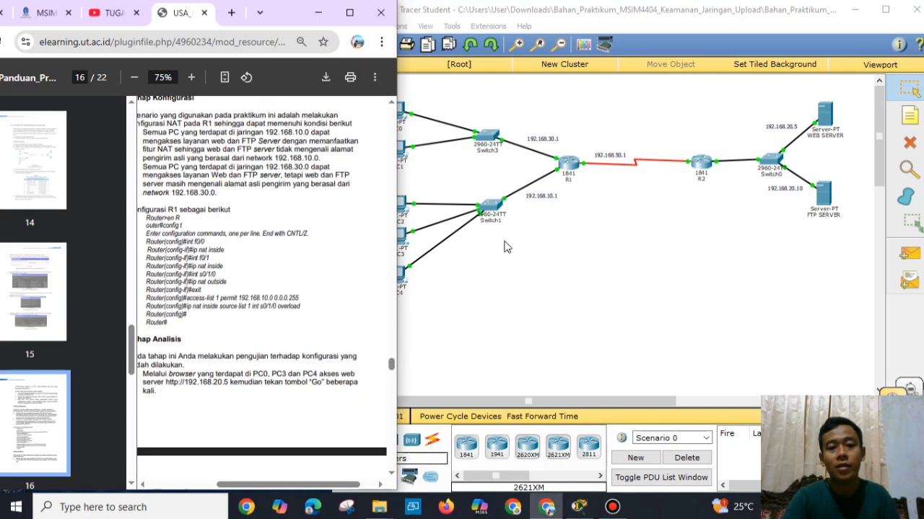
Open router R1's command line interface and place its window beside the guide's configuration commands.
left_click(574, 169)
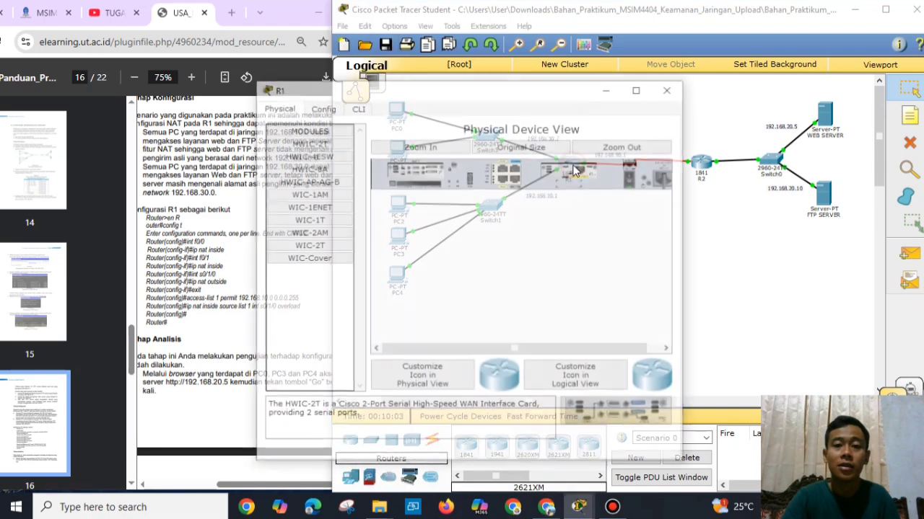
left_click_drag(506, 94, 624, 88)
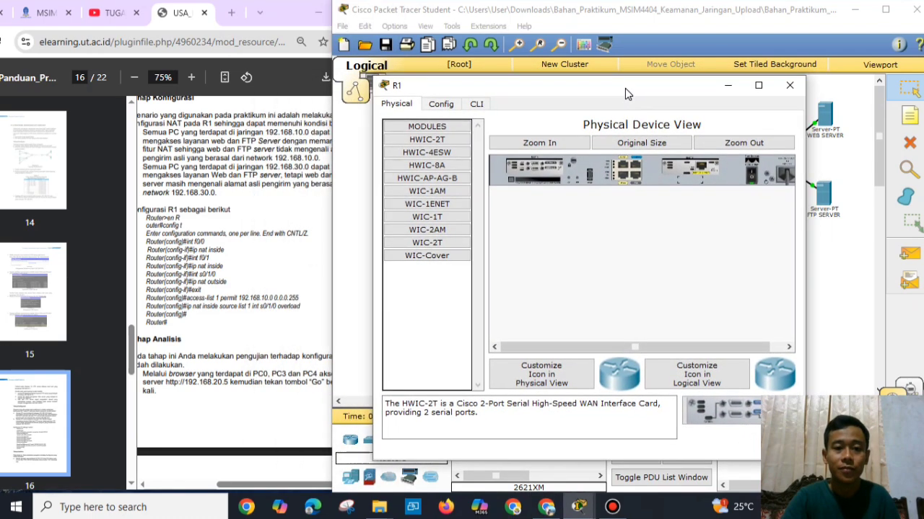
left_click(479, 104)
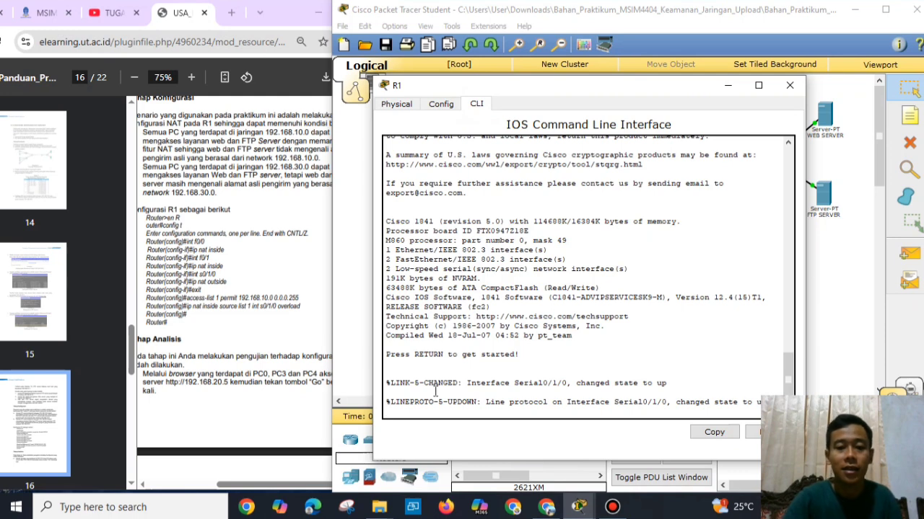
Enter privileged mode and global configuration mode on R1, and select interface f0/0 for configuration.
key("Return")
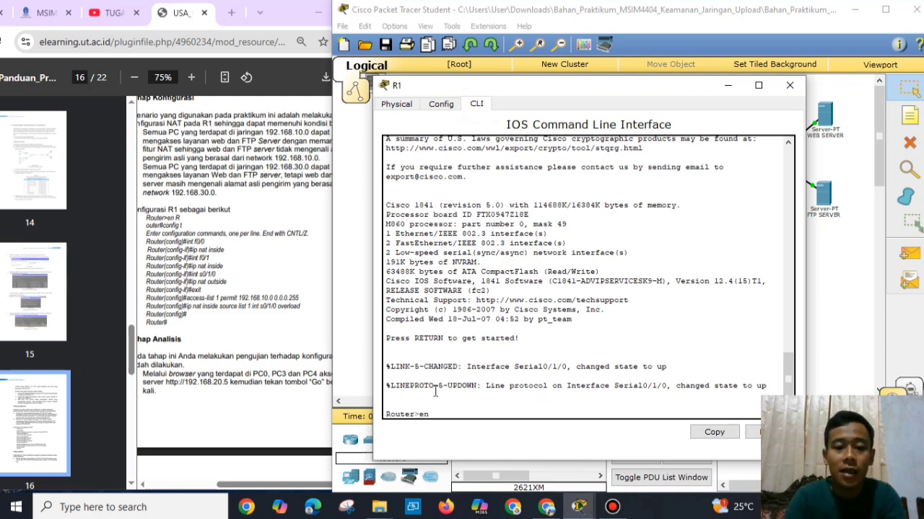
type("en")
key("Return")
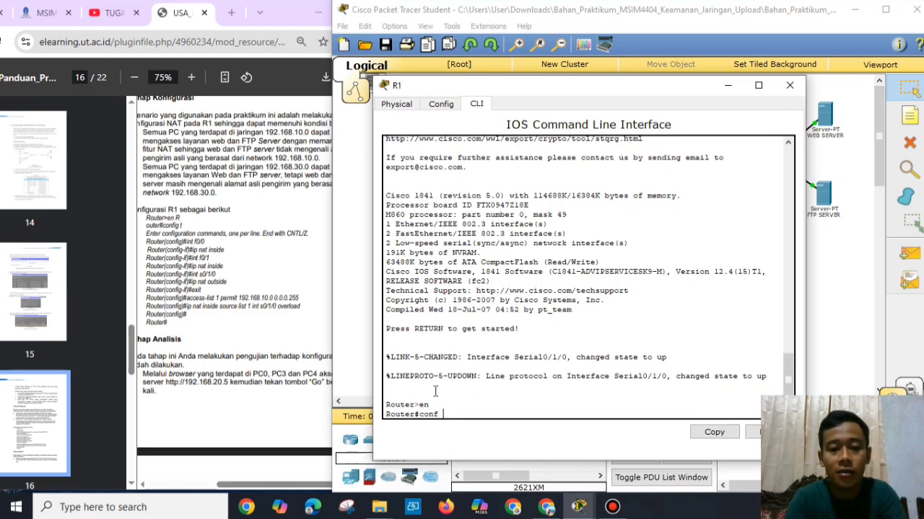
key("Return")
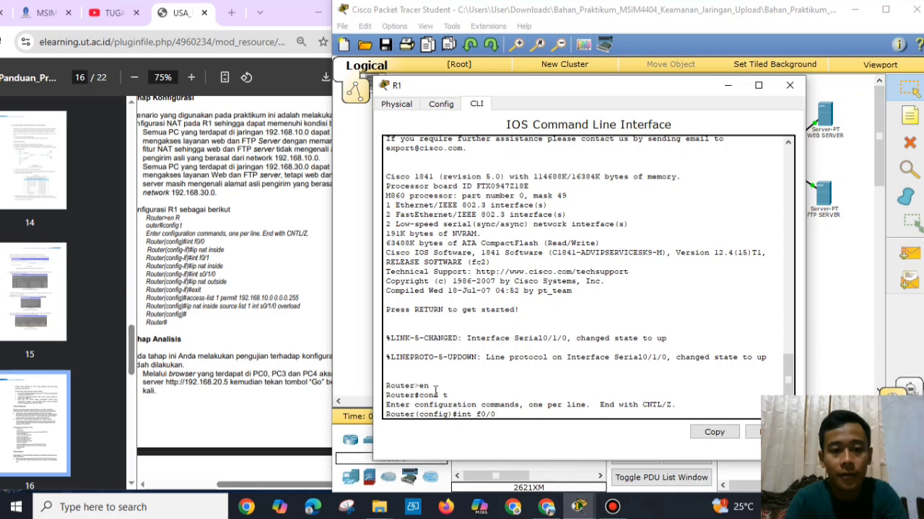
key("Return")
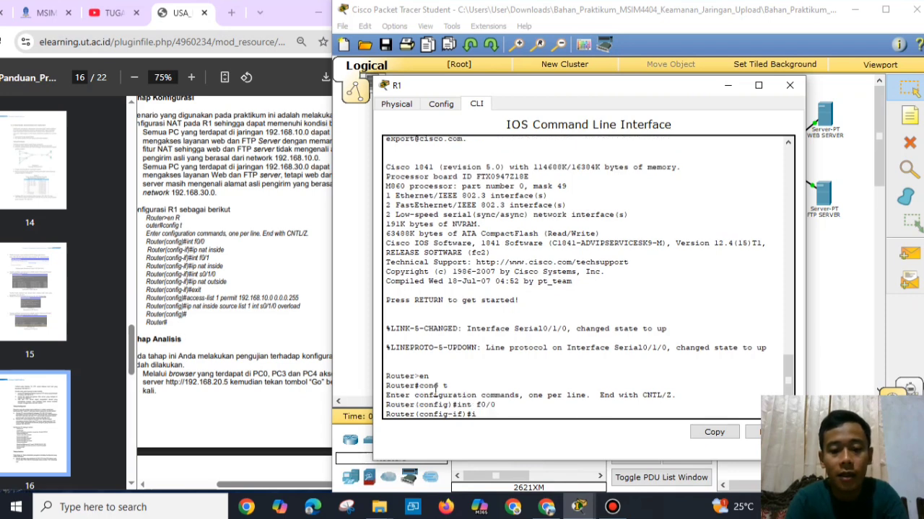
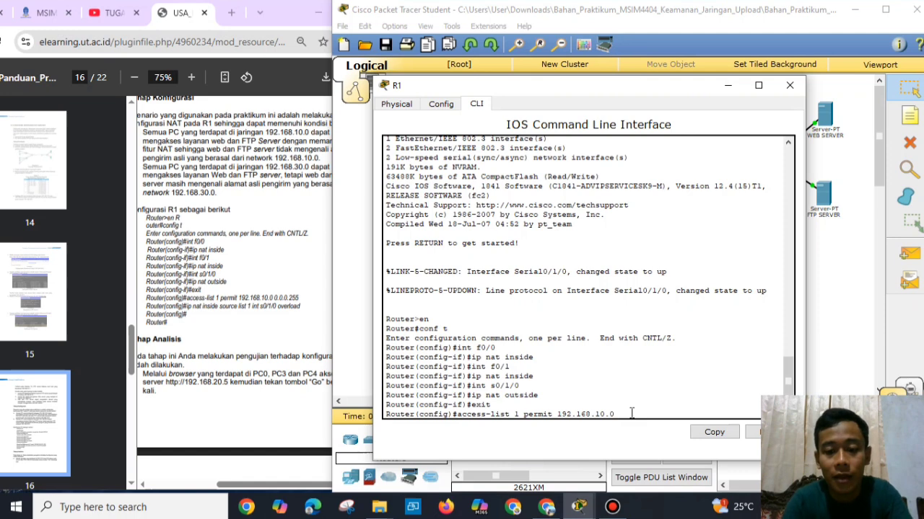
Complete R1's access-list 1 entry to permit network 192.168.10.0 with wildcard mask 0.0.0.255.
type("0.0")
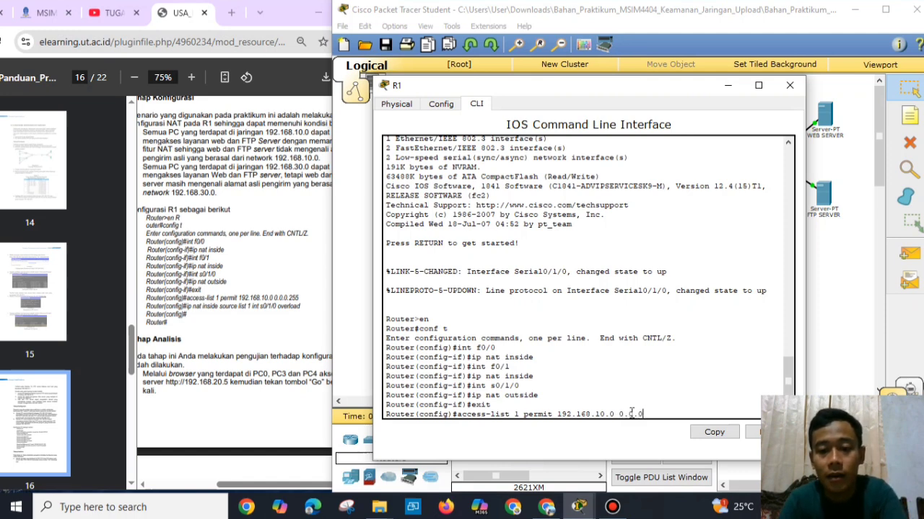
type(".0.25")
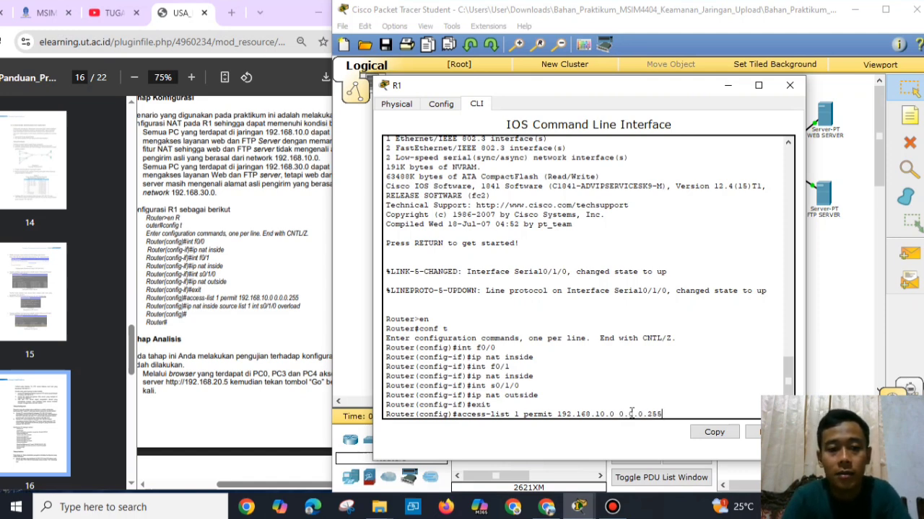
type("5")
key("Return")
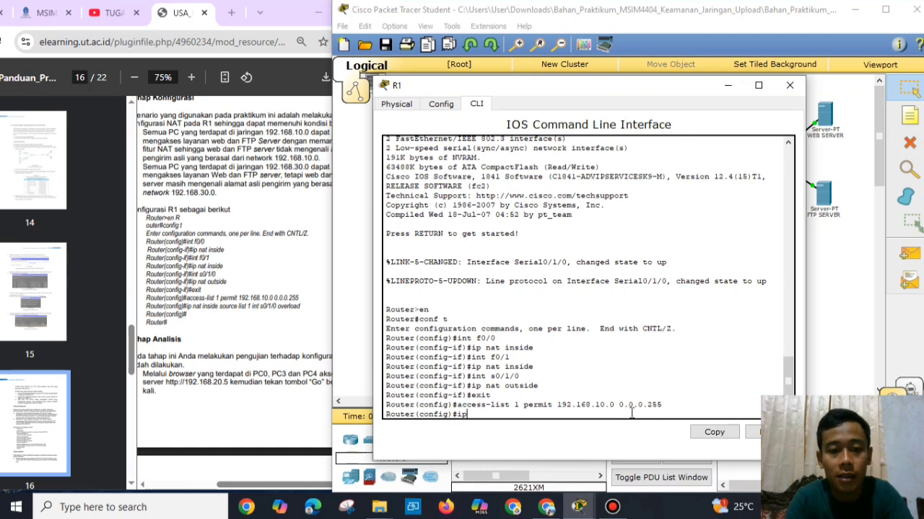
Enable NAT overload on R1 for source list 1 through interface s0/1/0, exit configuration mode and close R1's window.
type("ip nat insi")
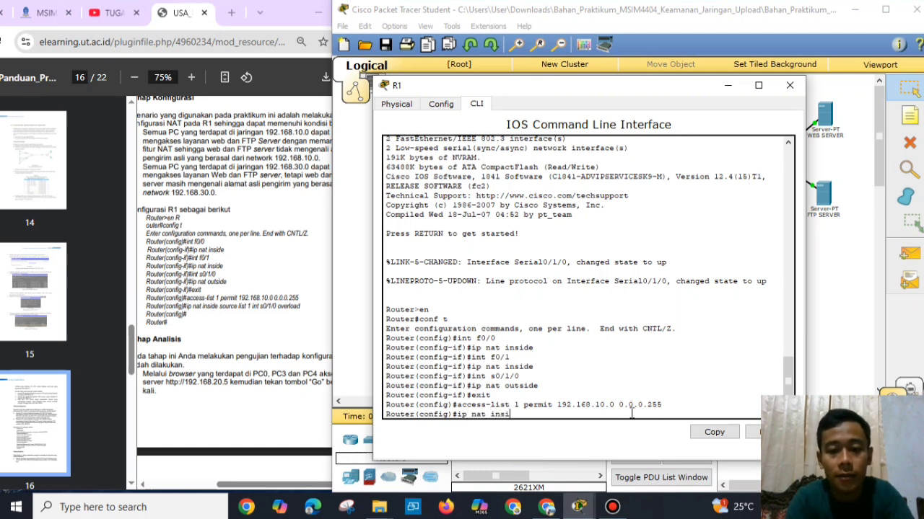
type("de source list 1")
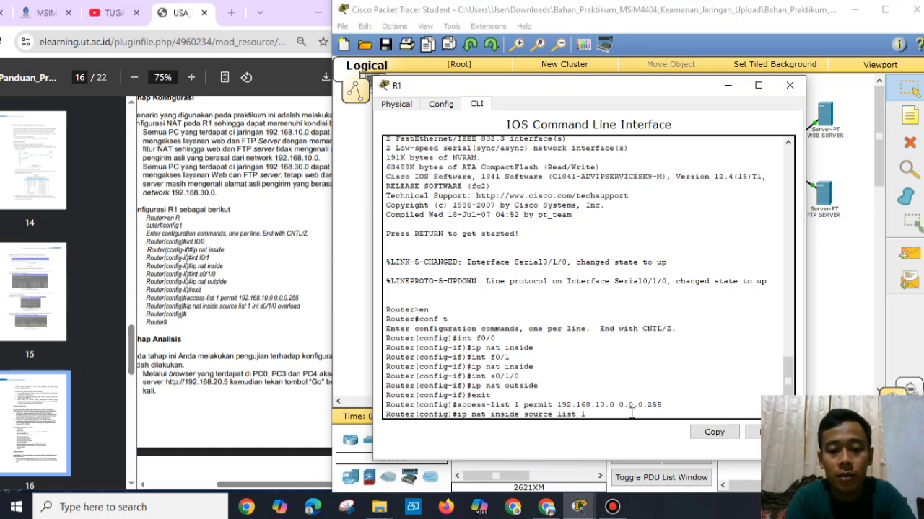
type(" int")
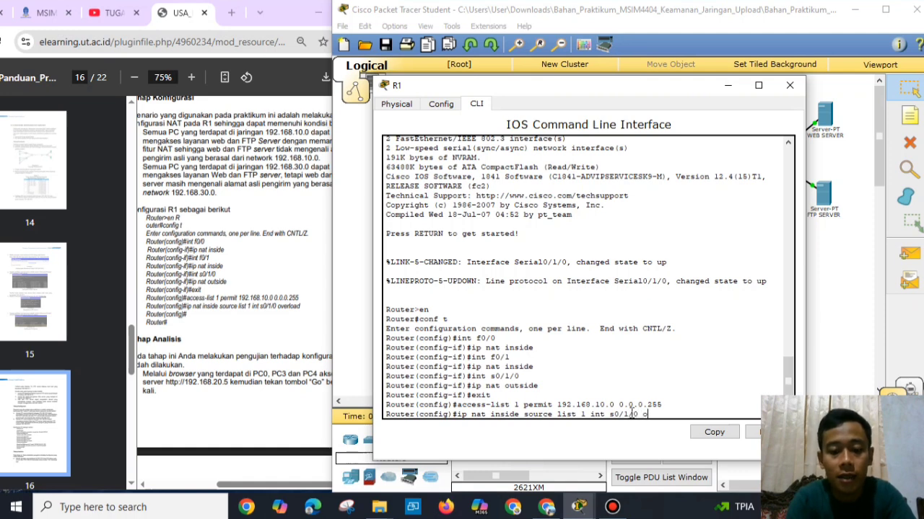
type("s0/1/0 overload")
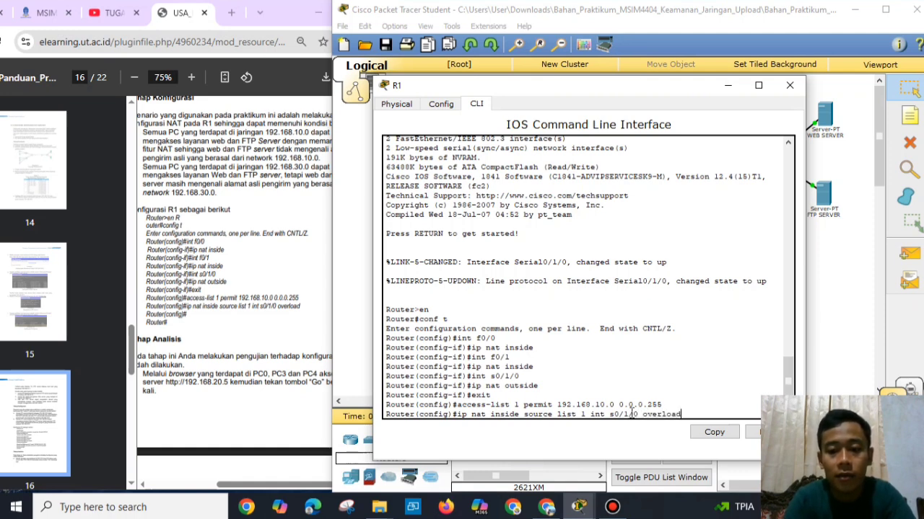
key("Return")
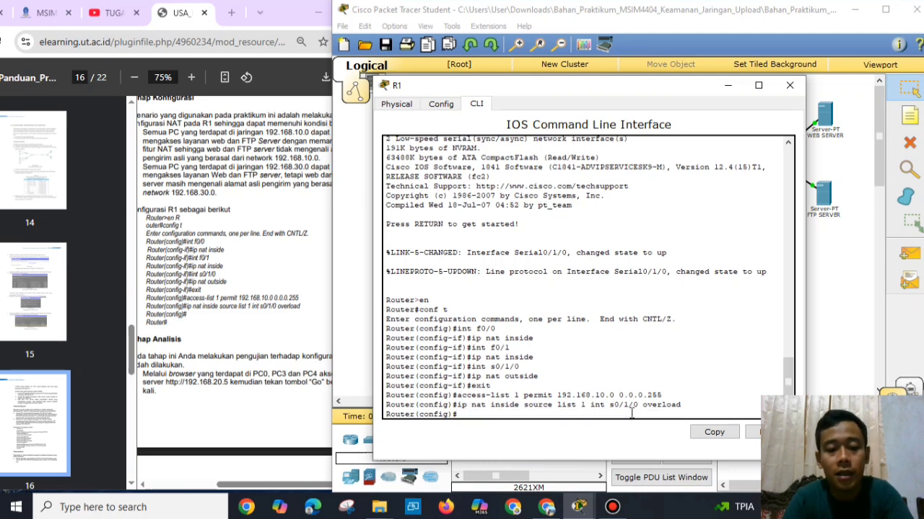
key("Return")
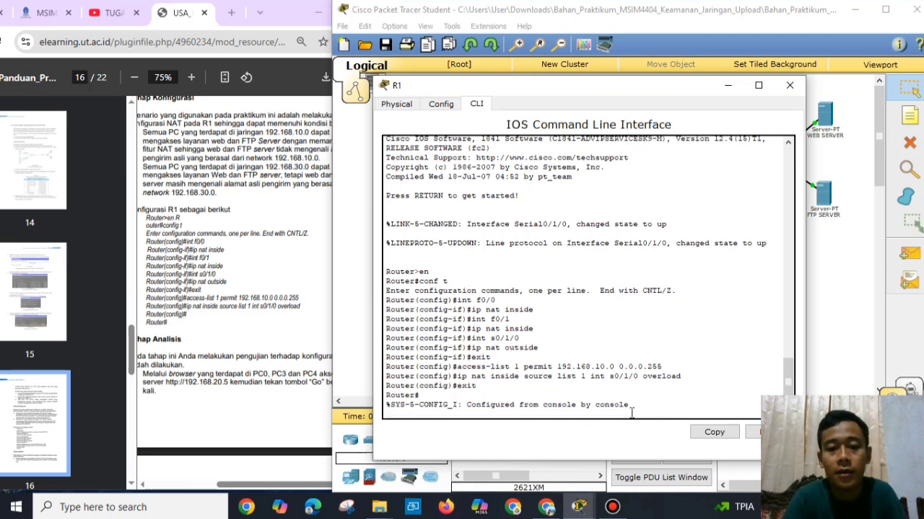
left_click(790, 85)
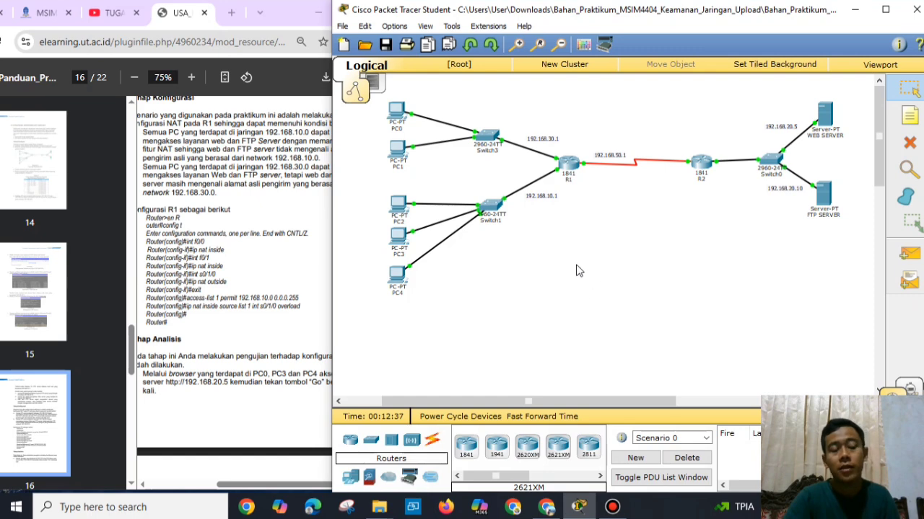
Place the PC0 and WEB SERVER windows side by side, with PC0's web browser and the server's command prompt open.
mouse_move(576, 271)
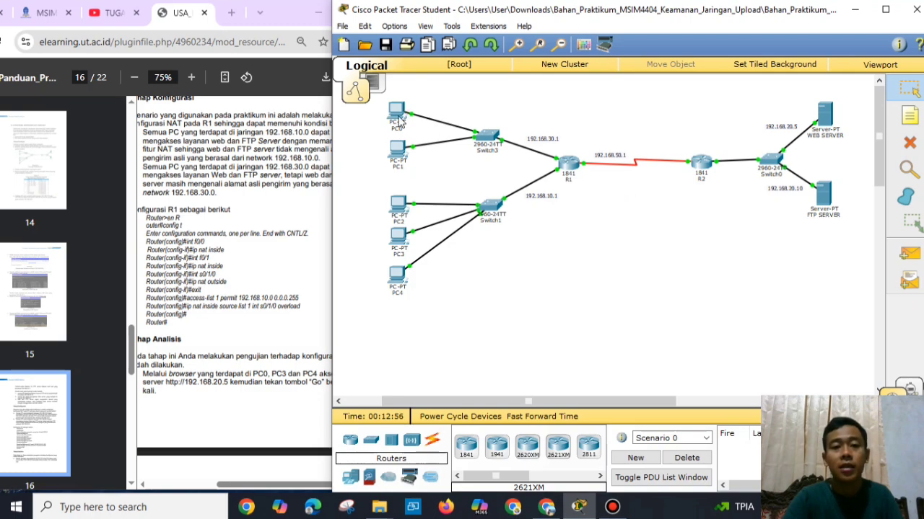
left_click(825, 116)
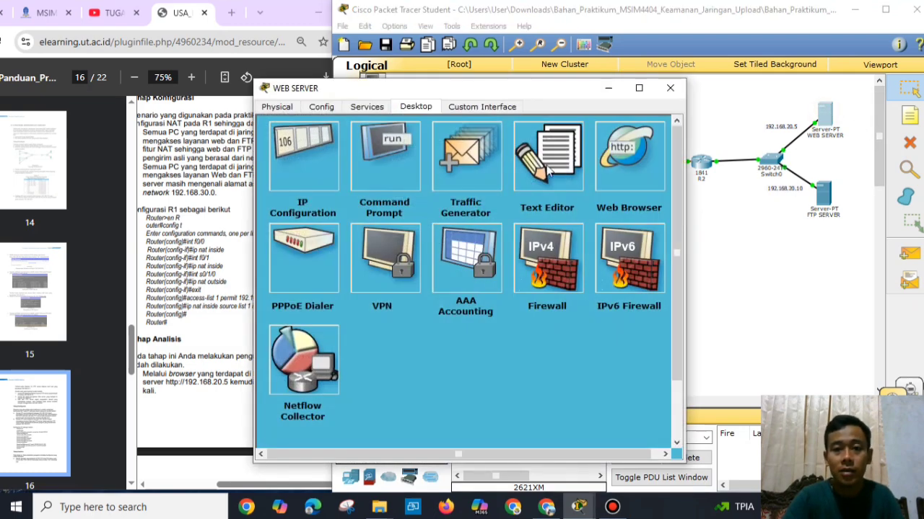
left_click_drag(535, 96, 759, 91)
left_click(443, 103)
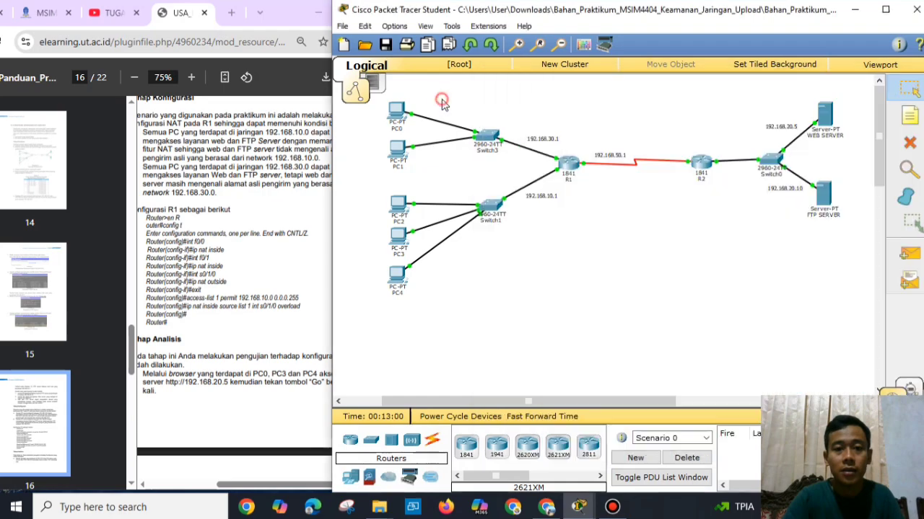
left_click(396, 117)
left_click_drag(404, 88, 220, 87)
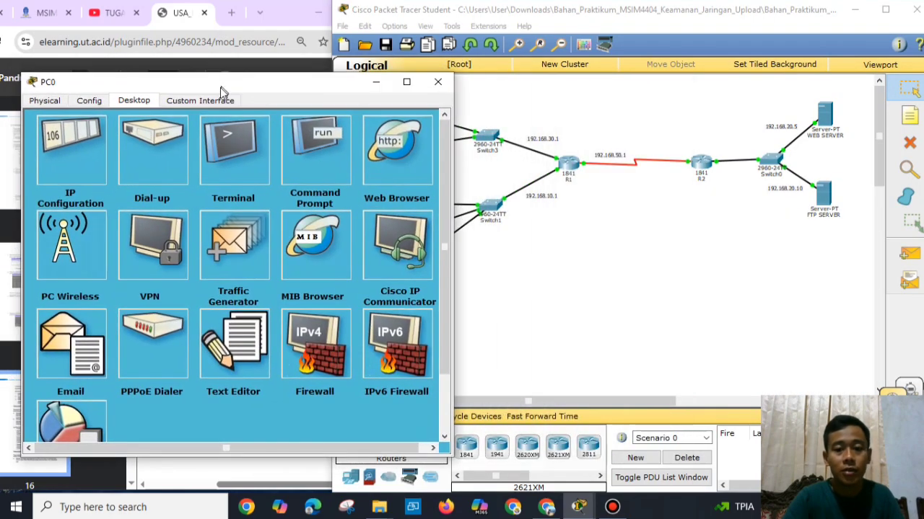
mouse_move(579, 507)
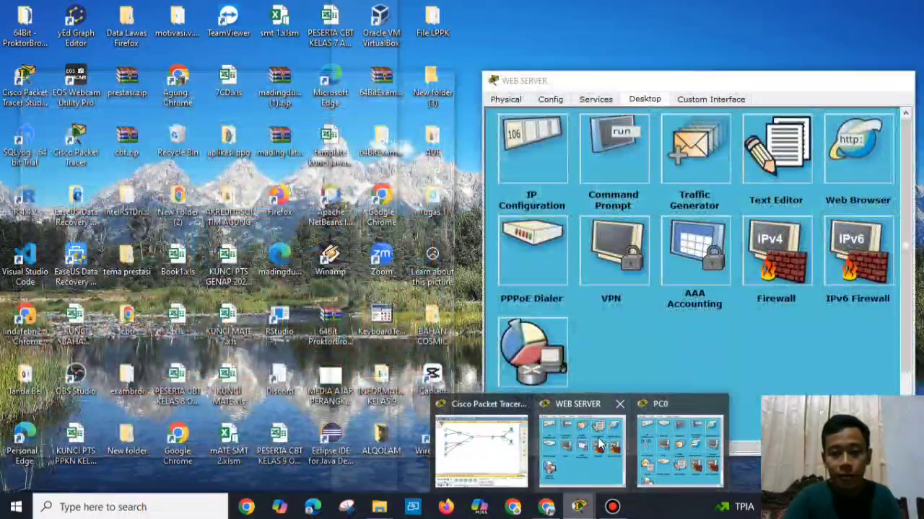
left_click(608, 444)
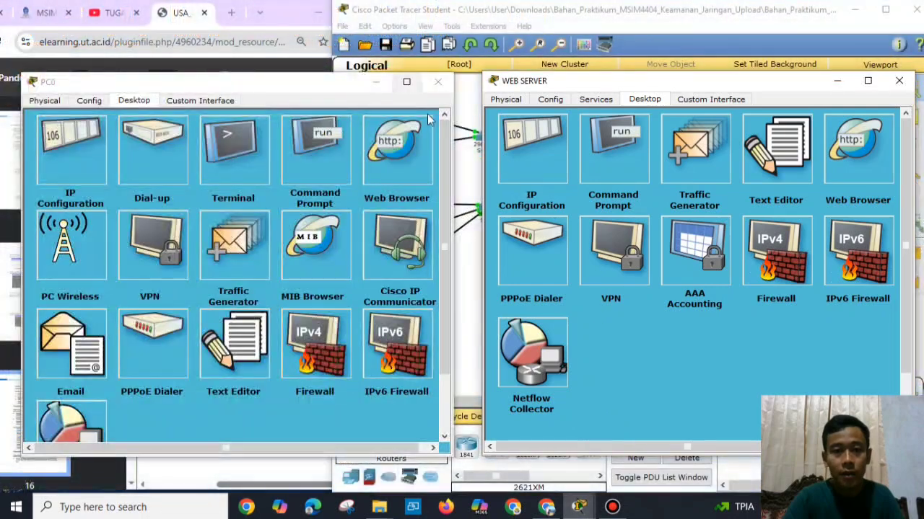
left_click_drag(323, 85, 321, 73)
left_click(379, 155)
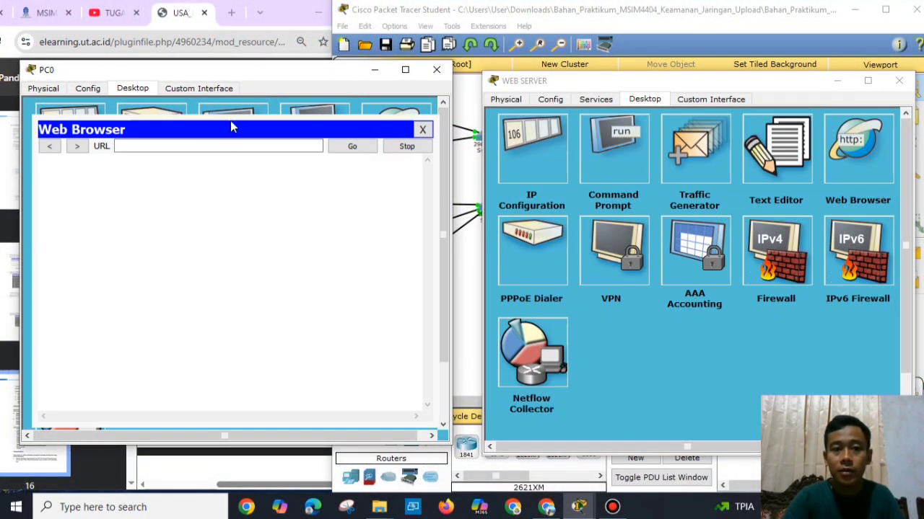
left_click(613, 160)
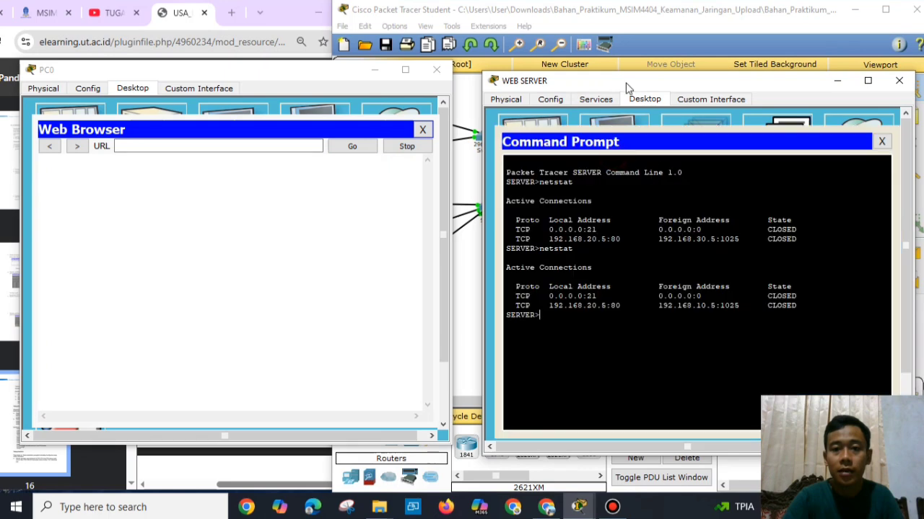
Load the web server page at 192.168.20.5 in PC0's web browser.
left_click(131, 145)
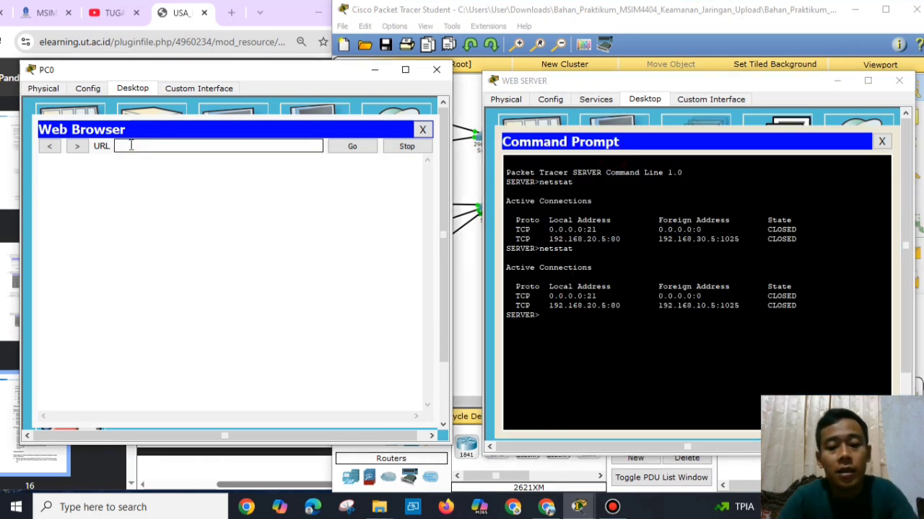
type("192.")
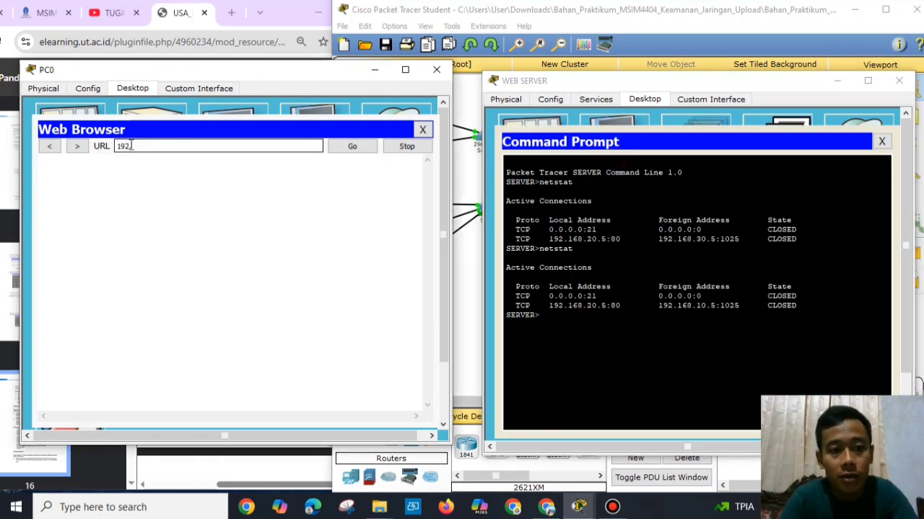
type("168.")
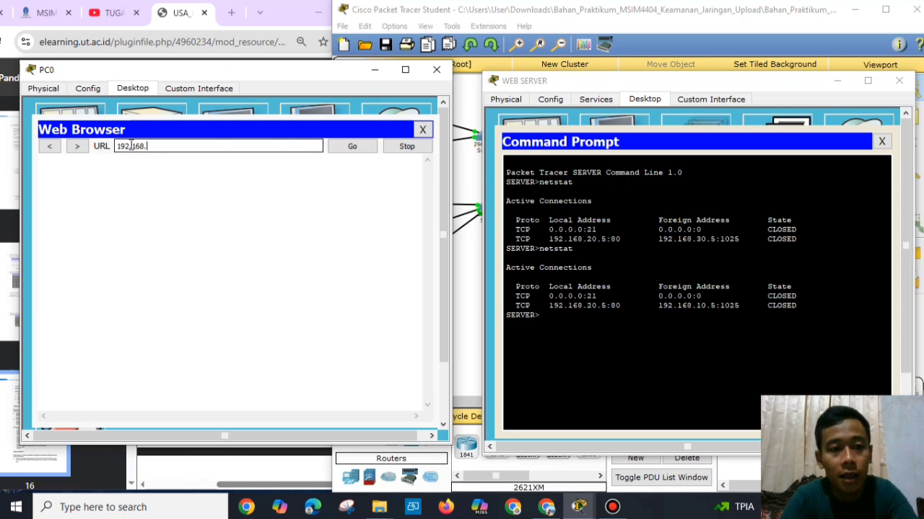
type("20.5")
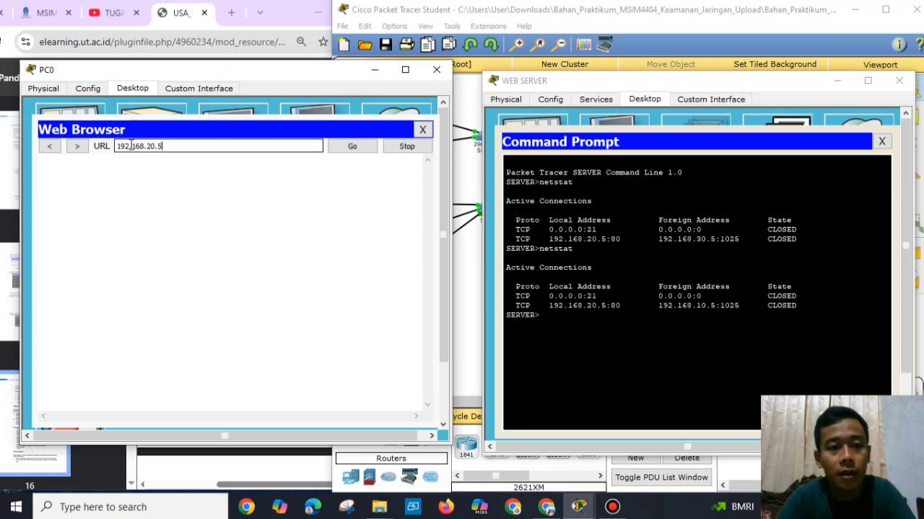
left_click(352, 147)
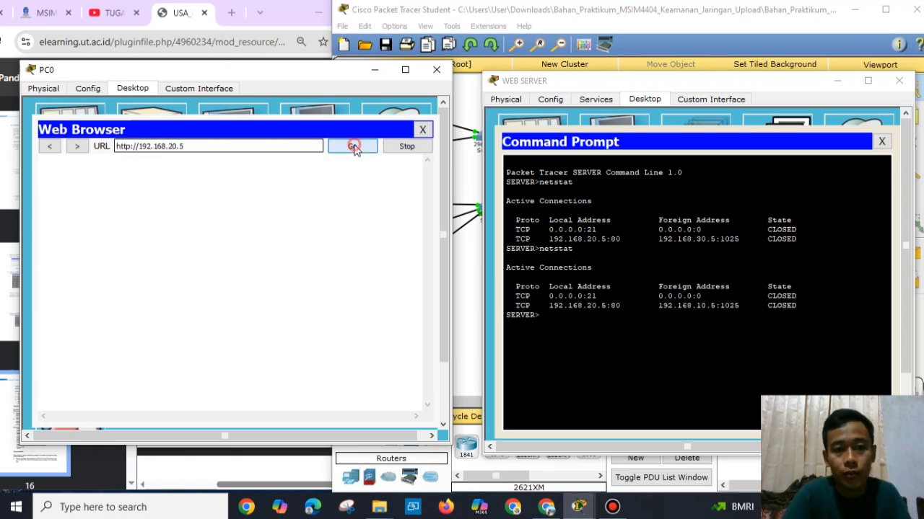
Run netstat on WEB SERVER and examine the foreign address recorded for PC0's connection.
left_click(547, 315)
type("netstat")
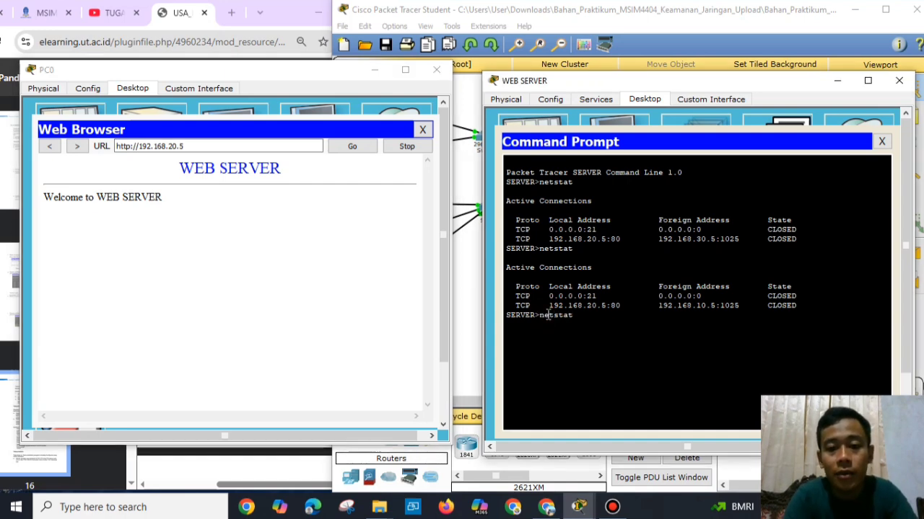
key("Return")
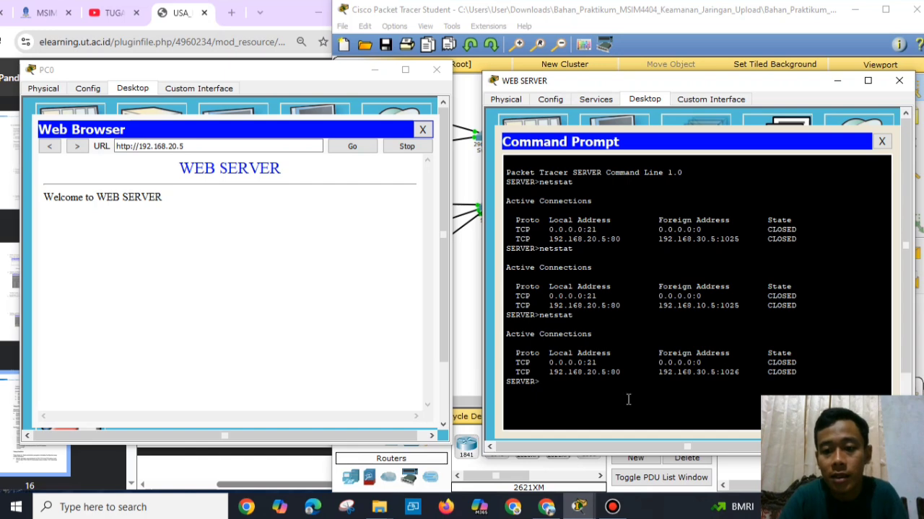
left_click_drag(750, 372, 659, 366)
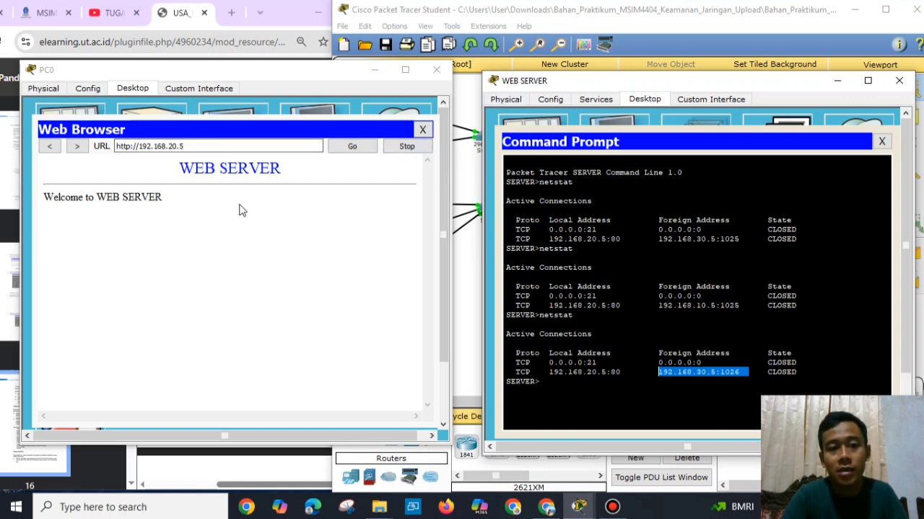
left_click(687, 369)
left_click_drag(738, 372, 656, 372)
left_click(655, 372)
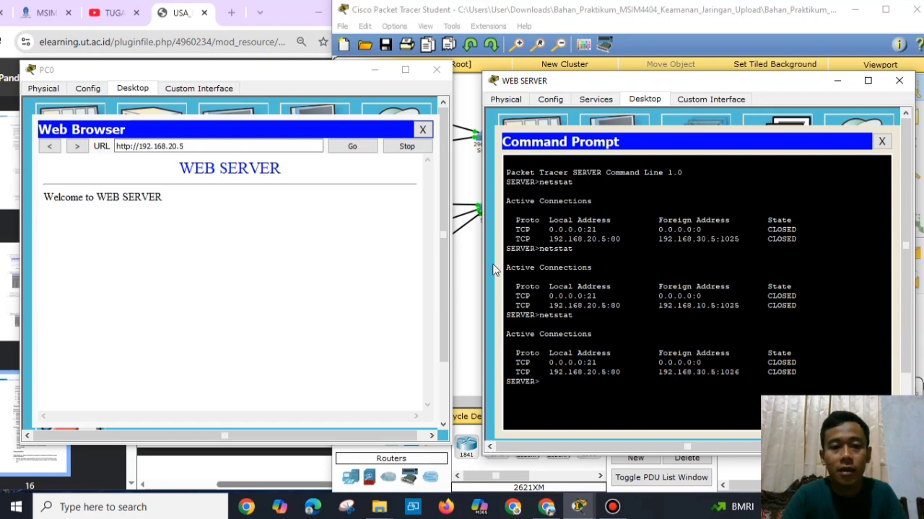
Close PC0's window and open PC2's web browser beside the WEB SERVER command prompt.
left_click(437, 69)
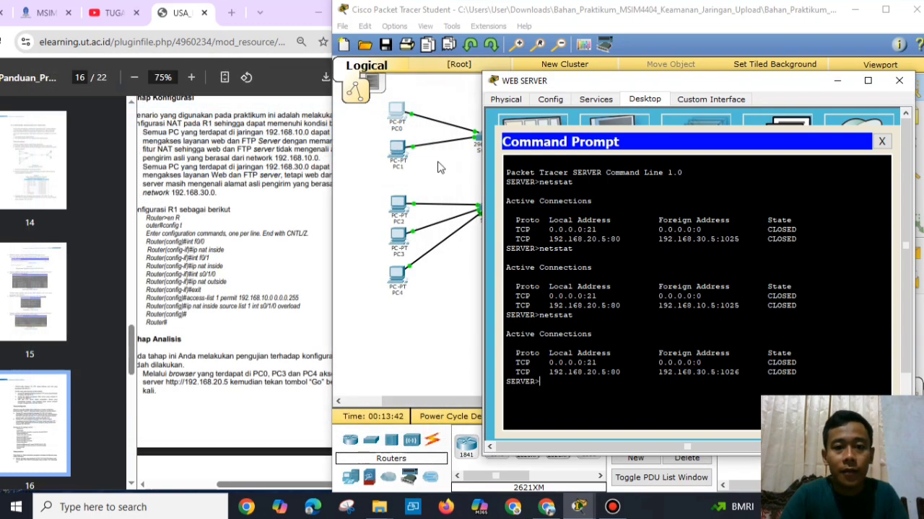
left_click(401, 210)
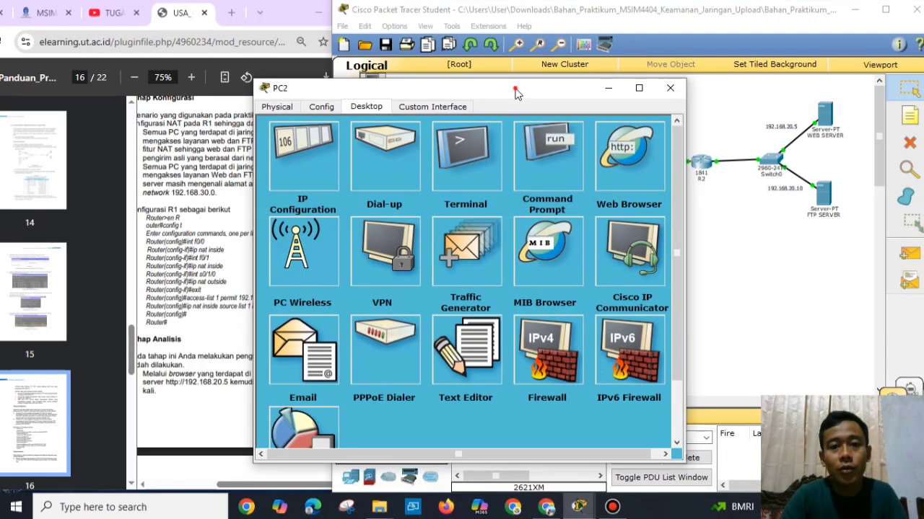
left_click_drag(515, 92, 295, 68)
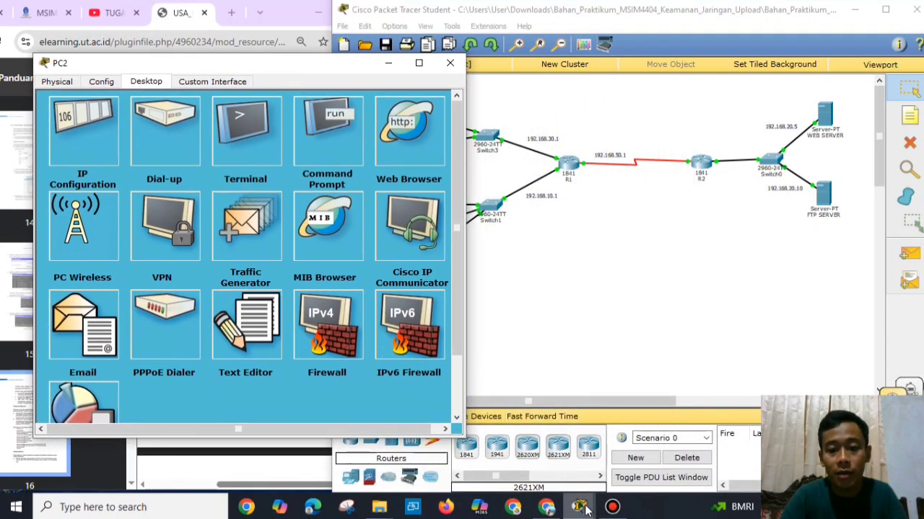
mouse_move(586, 509)
left_click(585, 446)
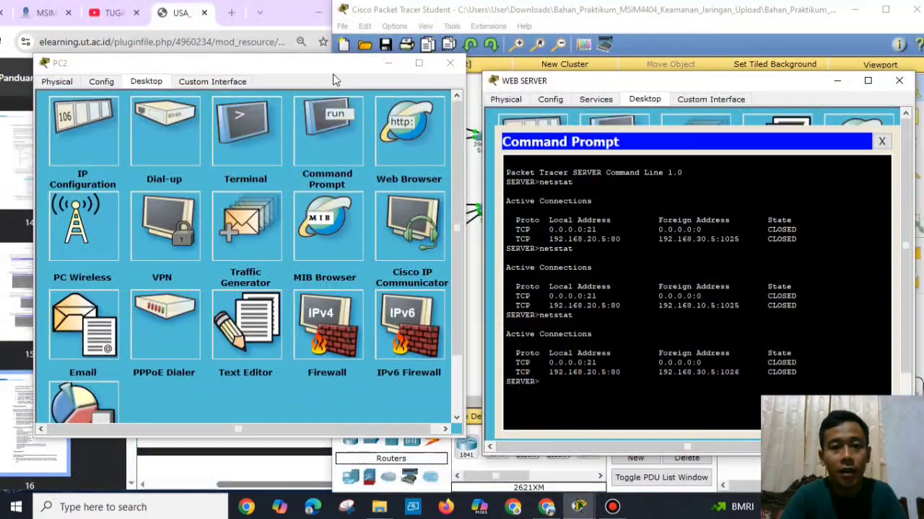
left_click_drag(332, 73, 328, 84)
left_click(396, 152)
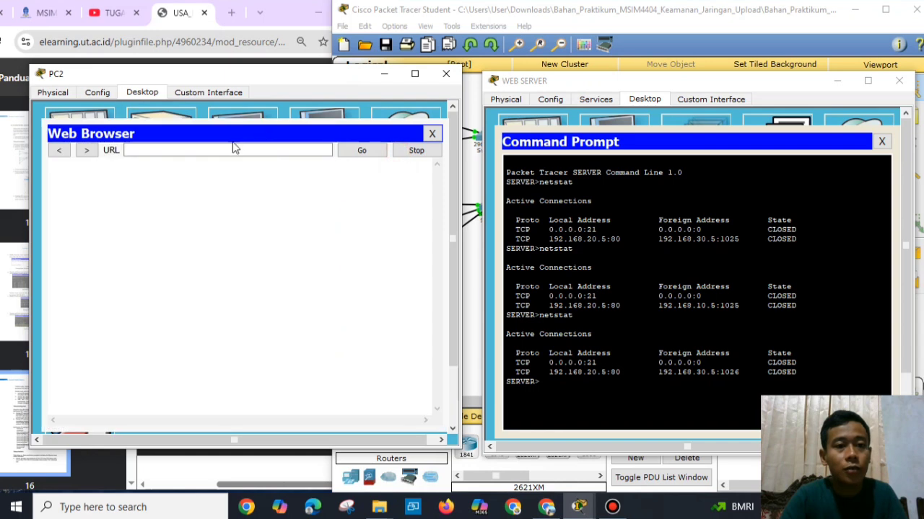
Load the web server page at 192.168.20.5 in PC2's web browser.
left_click(233, 149)
type("192")
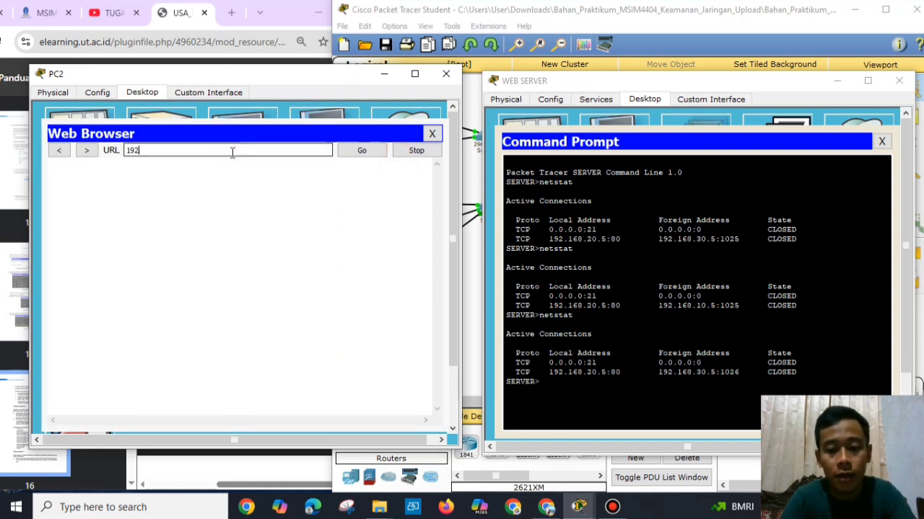
type(".168.")
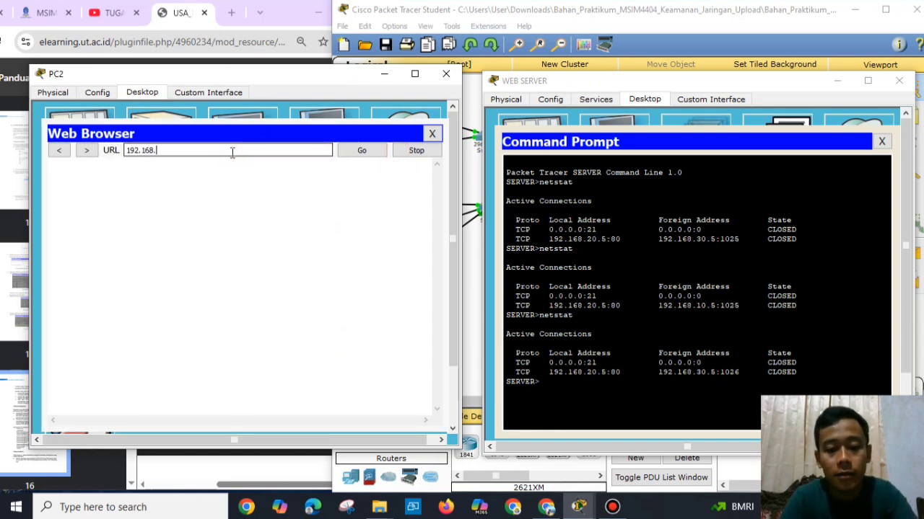
type("20.5")
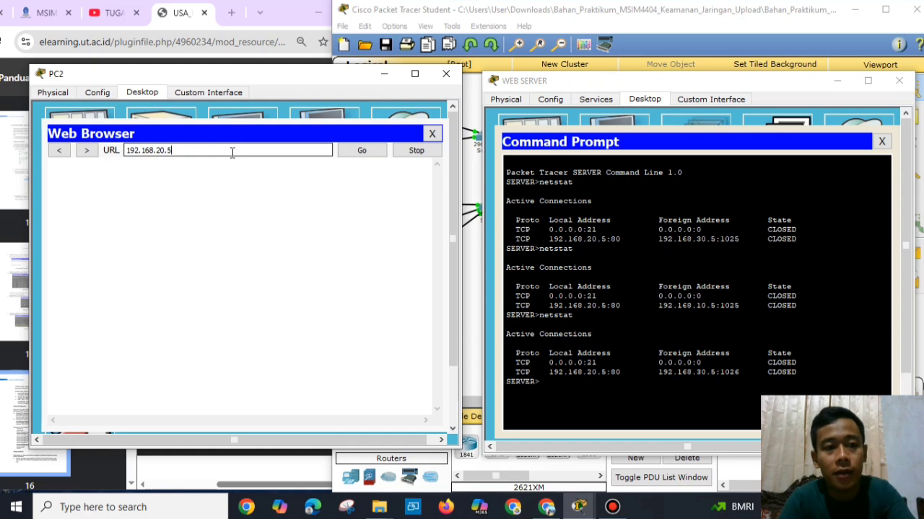
left_click(361, 151)
Run netstat on WEB SERVER to check the foreign address recorded for PC2's connection.
left_click(562, 384)
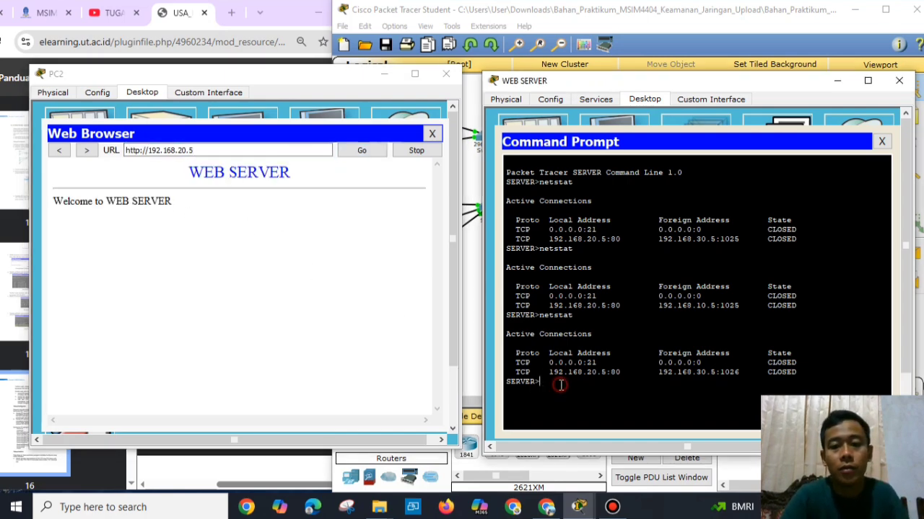
type("netstat")
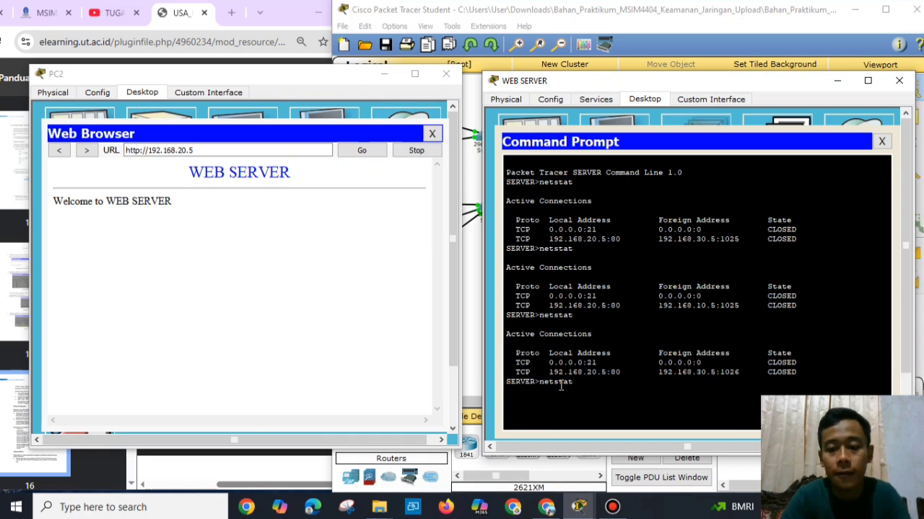
key("Return")
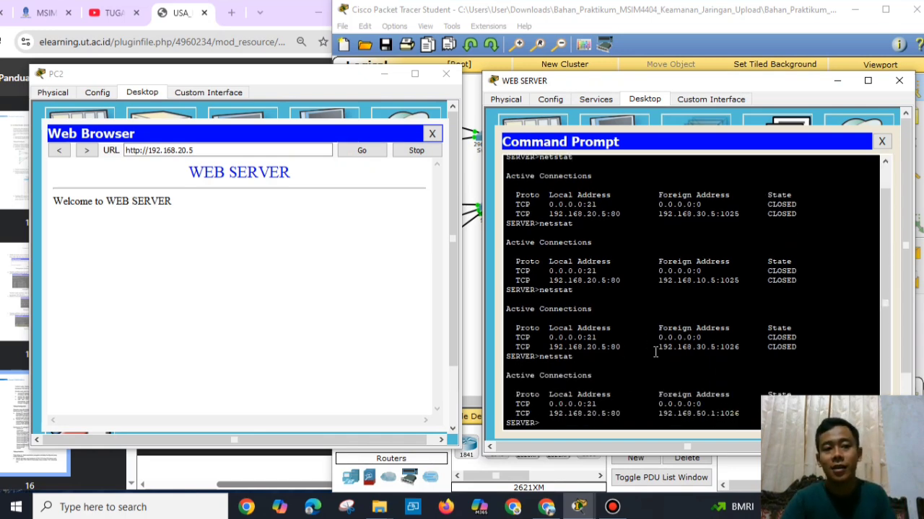
Examine the foreign address recorded for PC2's connection in the latest netstat output on WEB SERVER.
left_click_drag(743, 413, 658, 415)
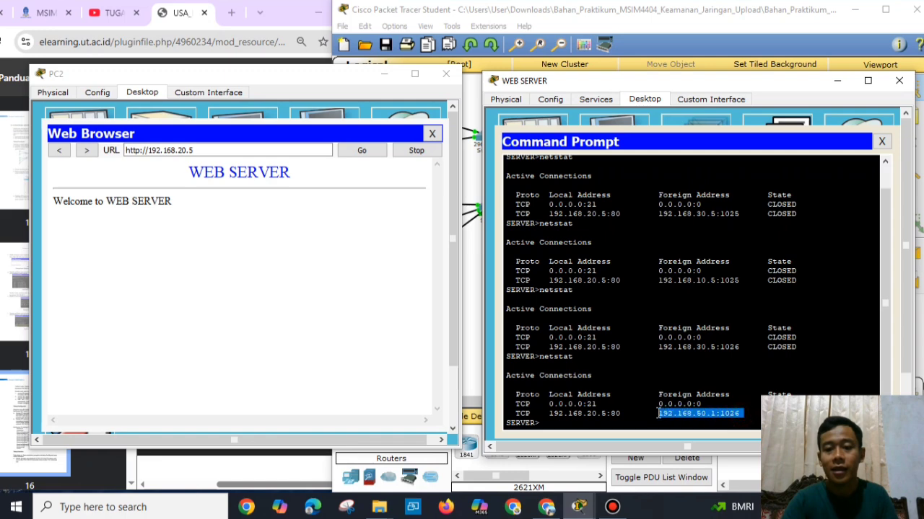
left_click(696, 419)
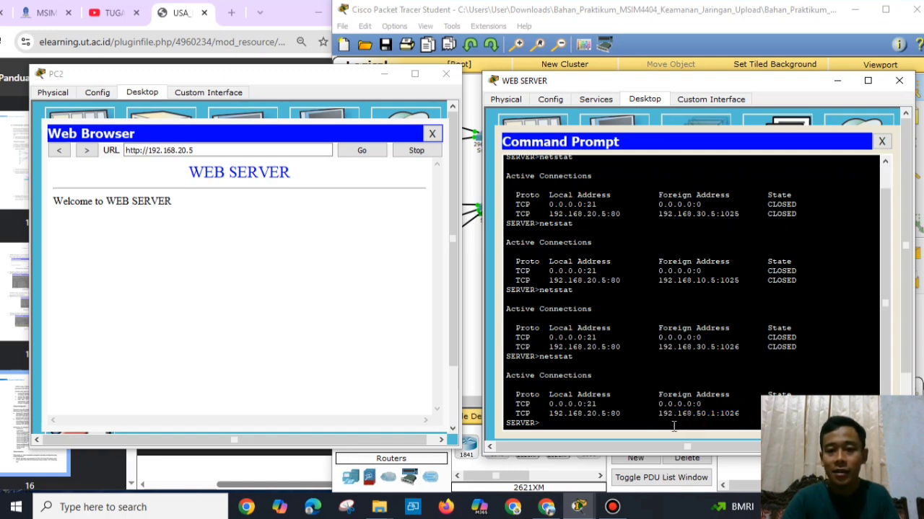
left_click_drag(654, 415, 743, 413)
left_click(746, 413)
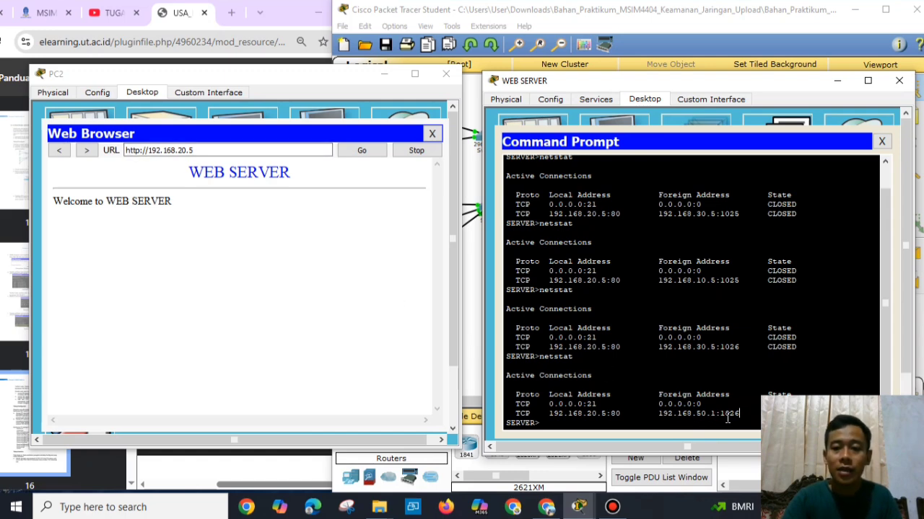
left_click_drag(739, 413, 668, 414)
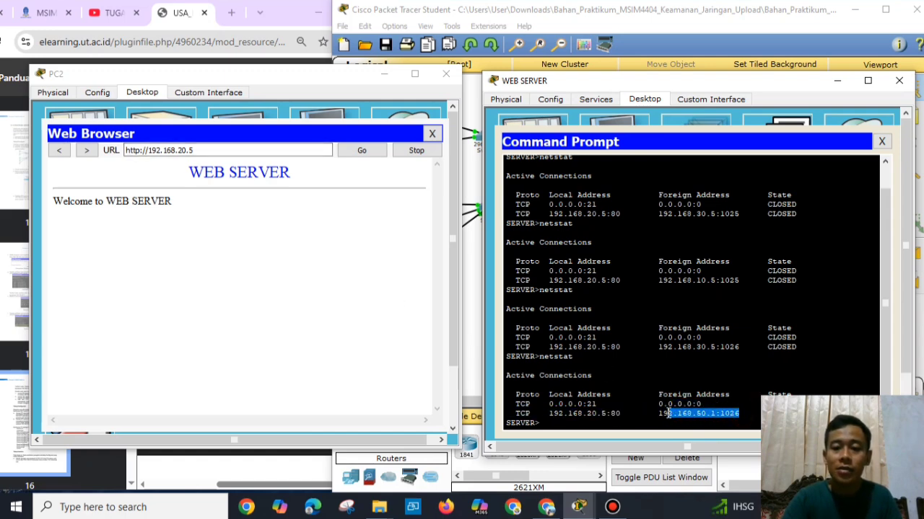
left_click(698, 417)
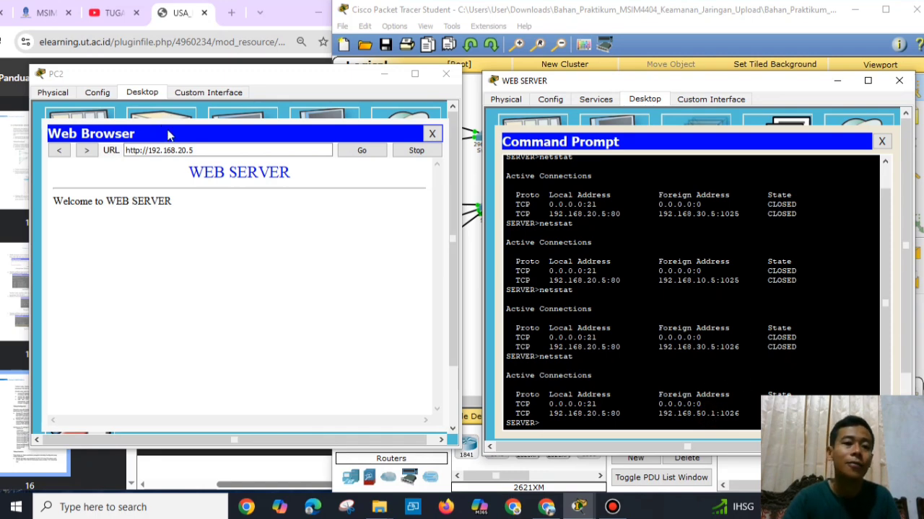
View PC2's IP configuration and compare its IP address with the foreign address listed on WEB SERVER.
left_click(432, 133)
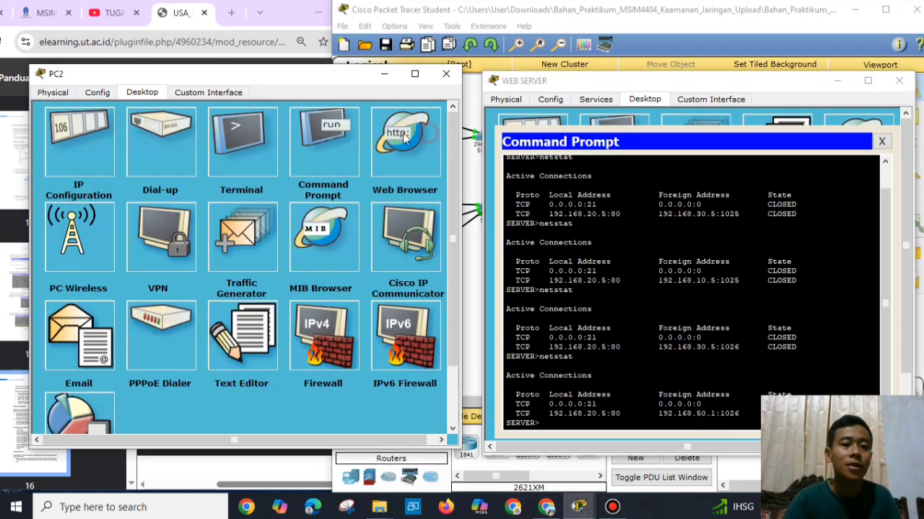
left_click(93, 144)
left_click(216, 171)
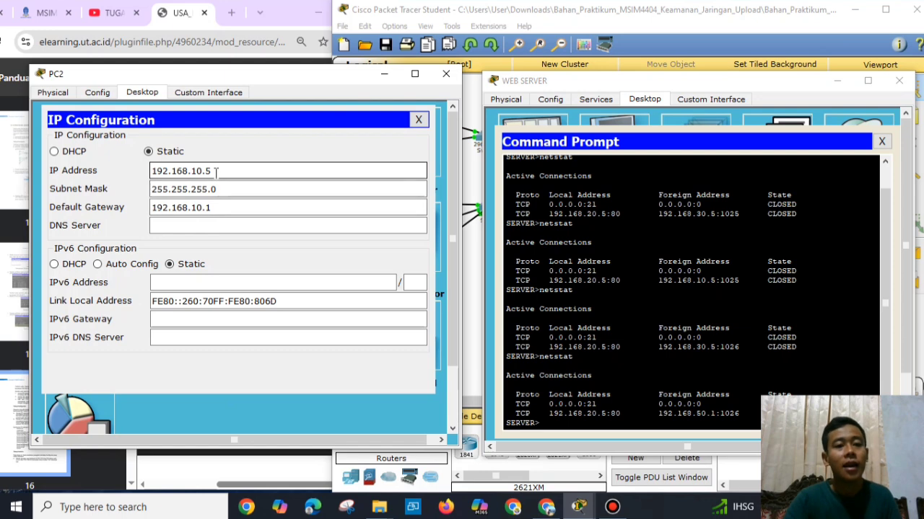
double_click(216, 172)
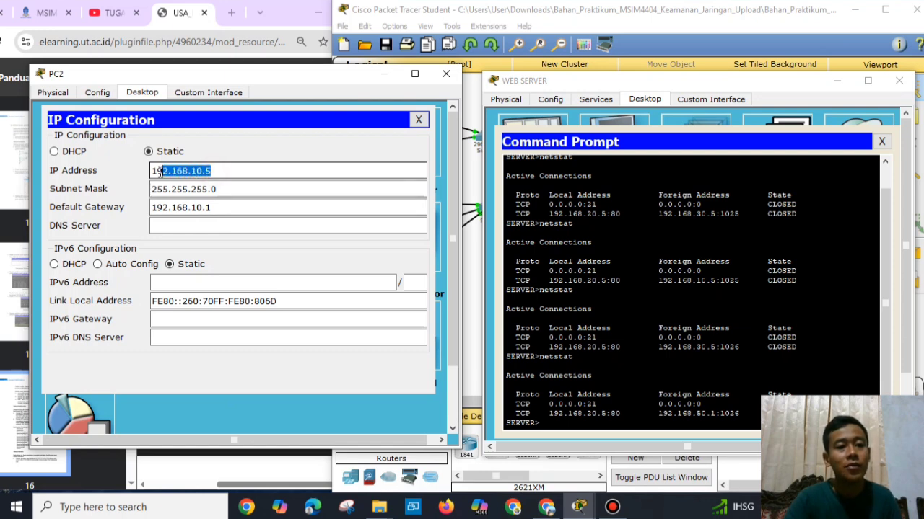
left_click(219, 172)
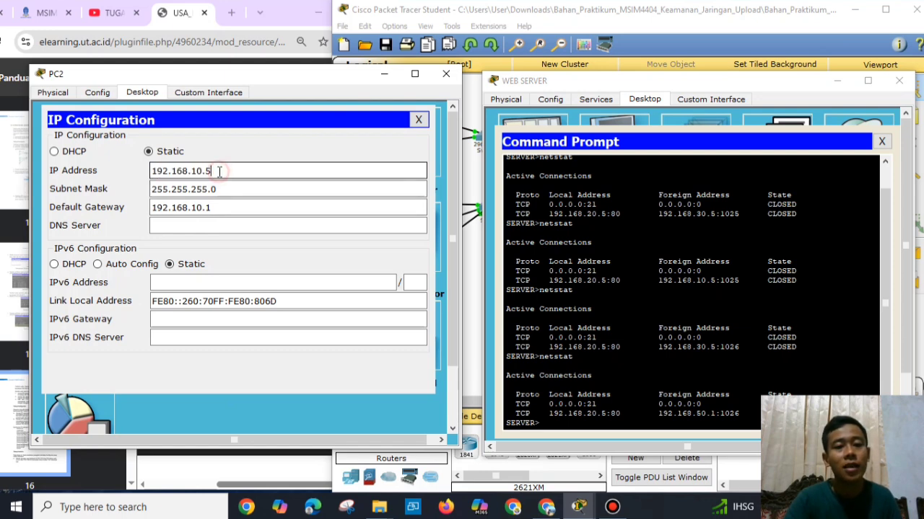
left_click(741, 418)
left_click_drag(741, 418, 661, 414)
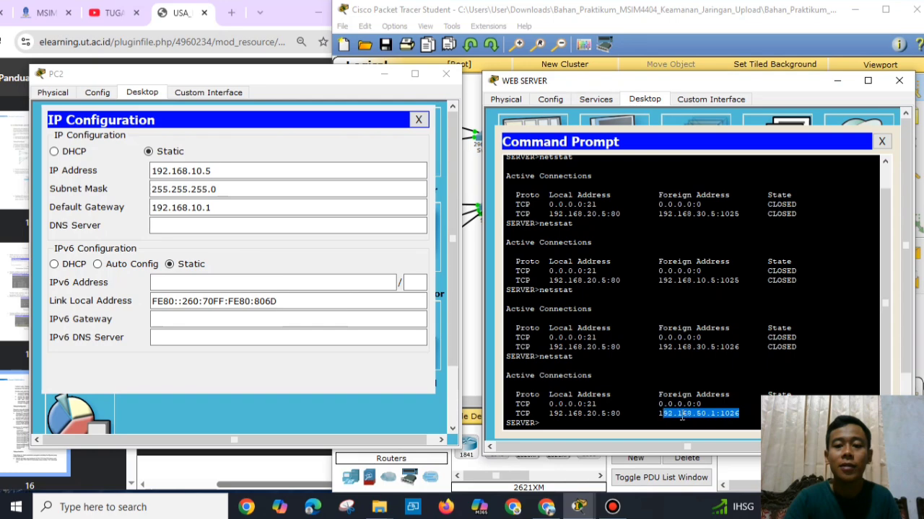
left_click(708, 413)
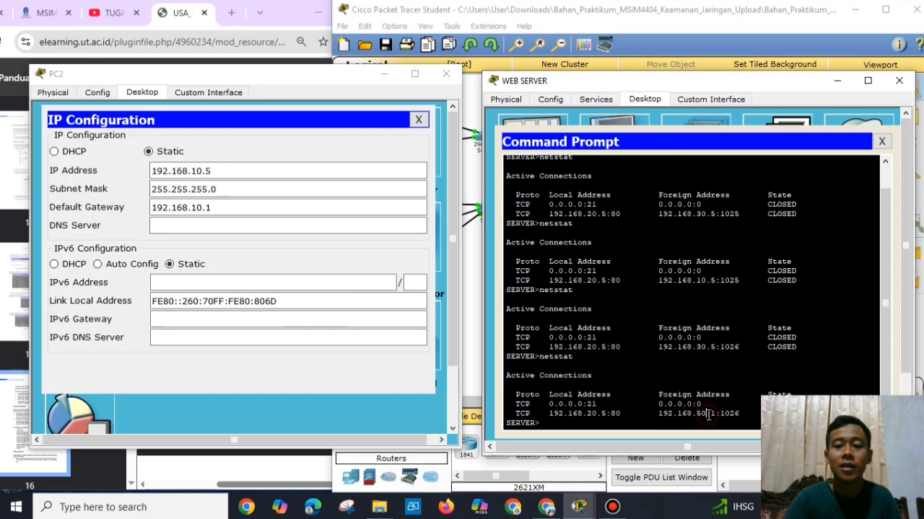
Close the PC2 and WEB SERVER windows and point out PC2, PC3 and PC4 in the network topology.
left_click(446, 75)
left_click_drag(606, 87, 512, 189)
left_click_drag(450, 186, 237, 57)
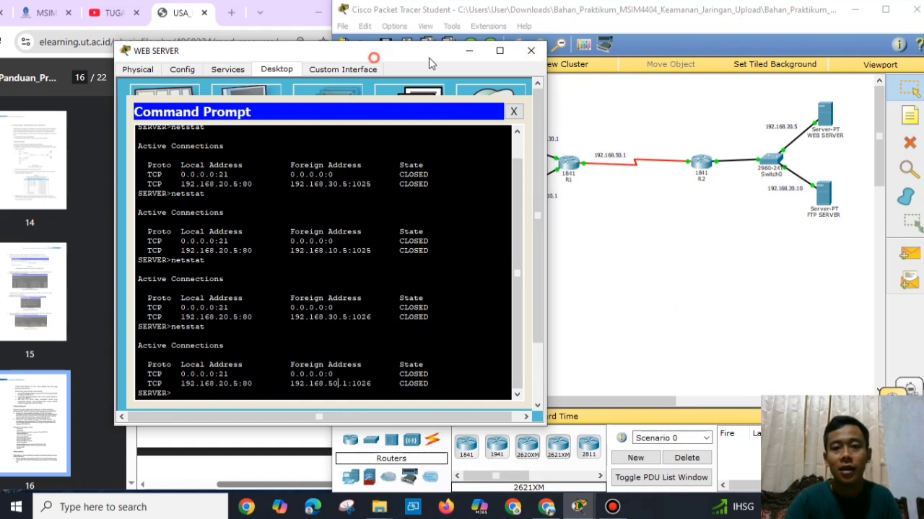
left_click_drag(373, 57, 701, 68)
left_click(858, 61)
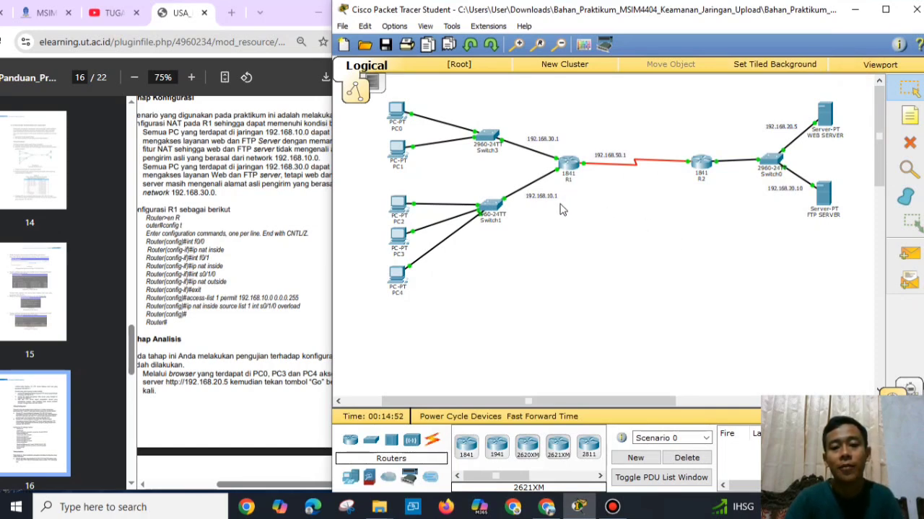
left_click_drag(371, 183, 441, 318)
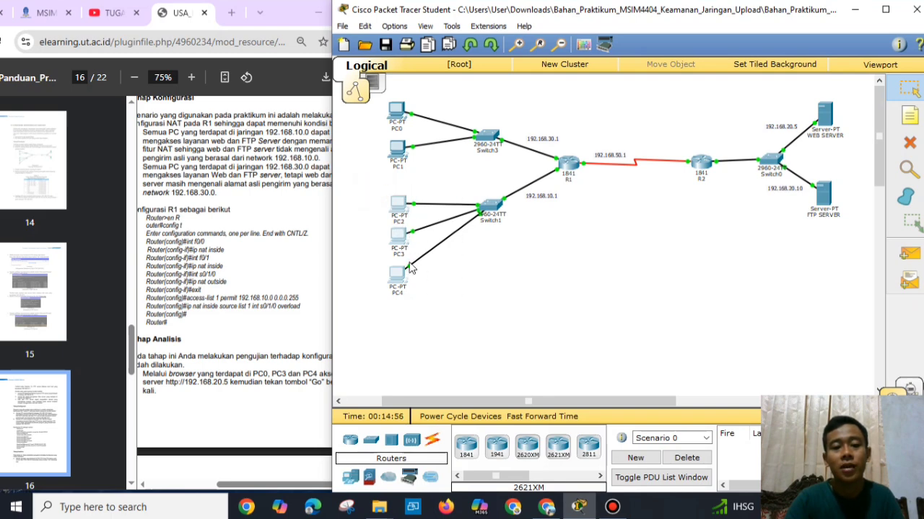
left_click(570, 305)
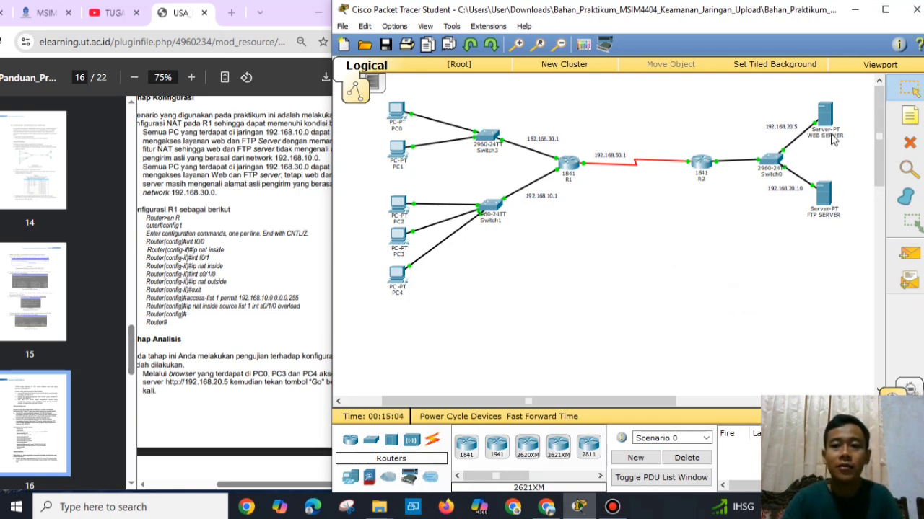
Arrange the PC1 and FTP SERVER windows side by side with a command prompt open in each.
left_click(398, 153)
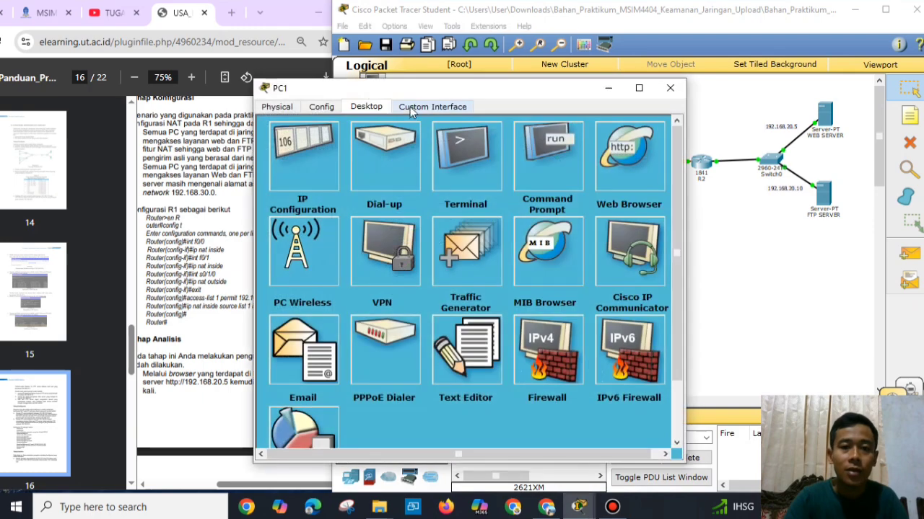
left_click_drag(367, 86, 147, 59)
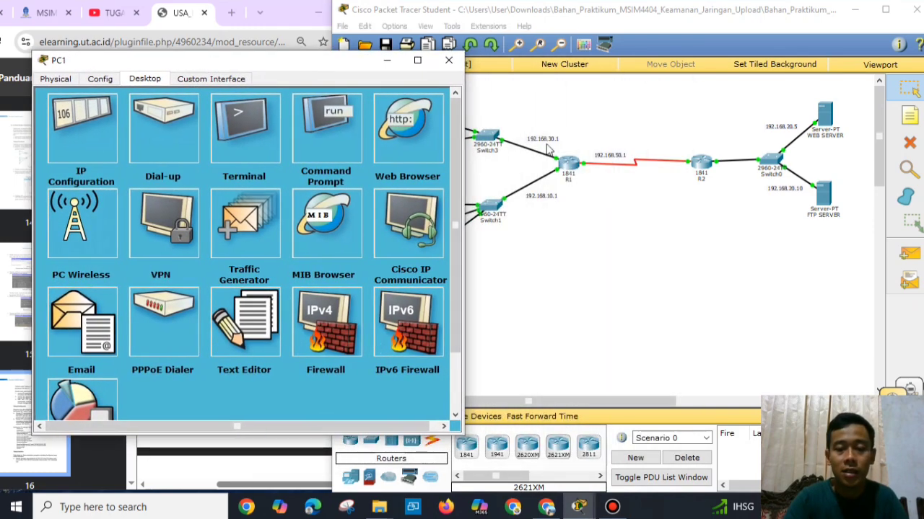
left_click(824, 199)
left_click_drag(470, 97, 676, 73)
left_click(581, 155)
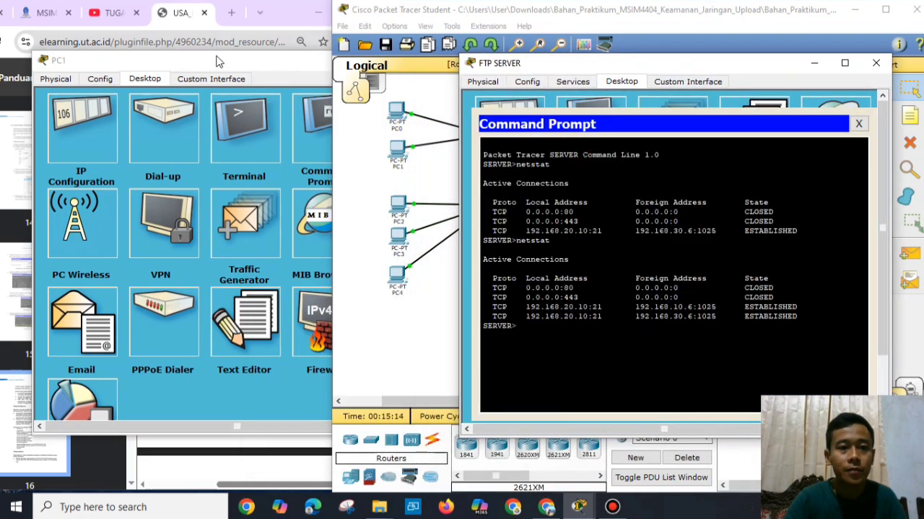
left_click(218, 57)
left_click(333, 144)
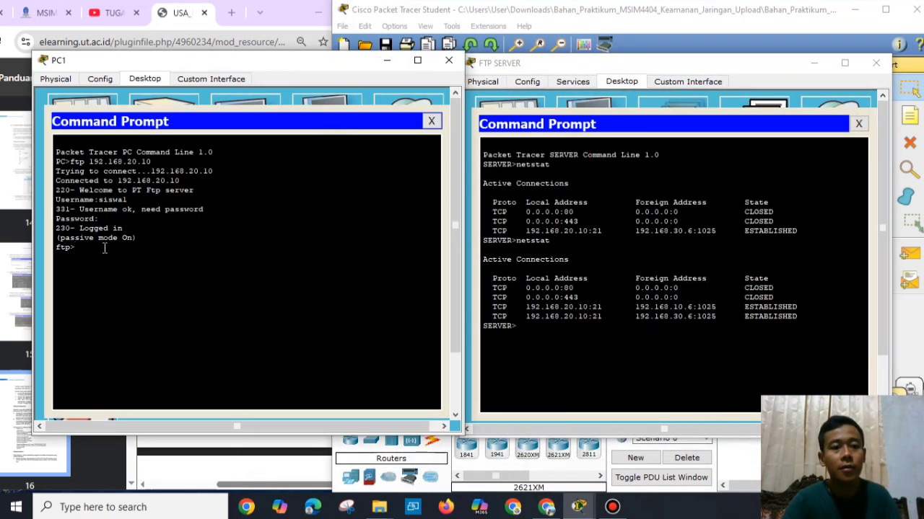
Try to end PC1's FTP session with the exit command, and close PC1's window.
type("exi")
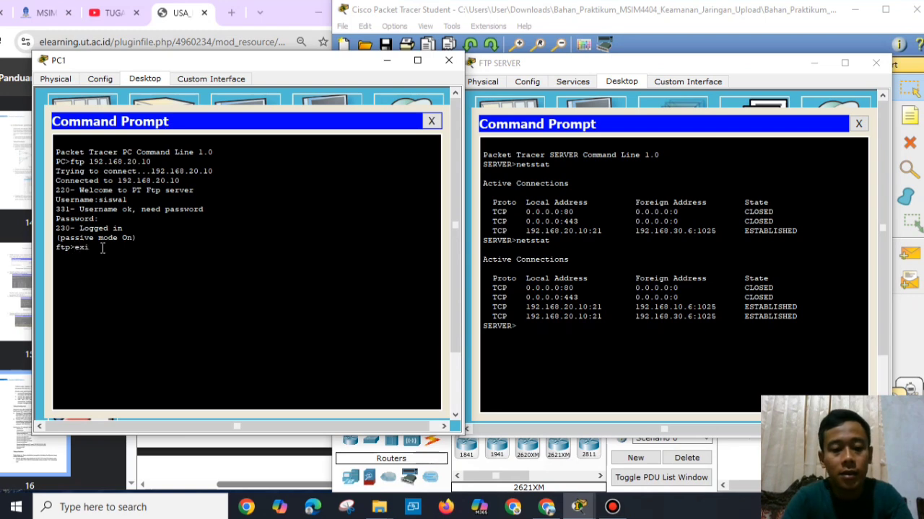
type("t")
key("Return")
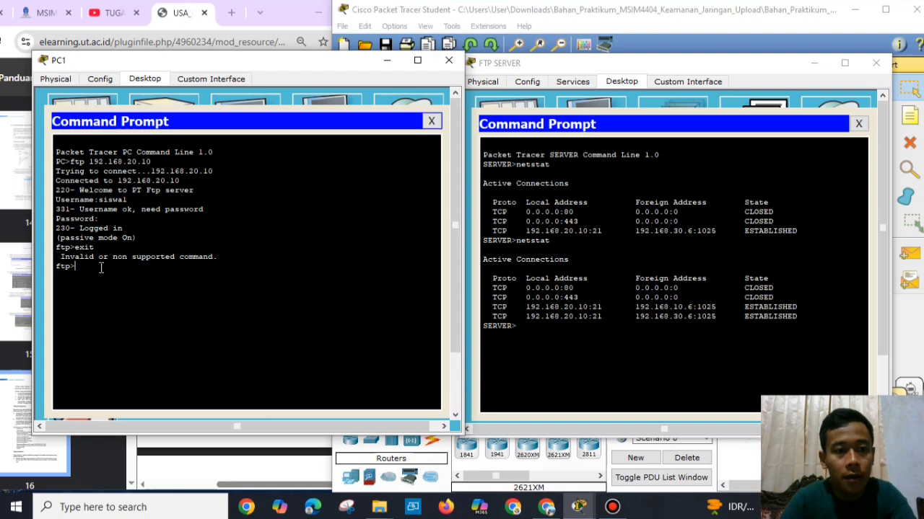
left_click(432, 122)
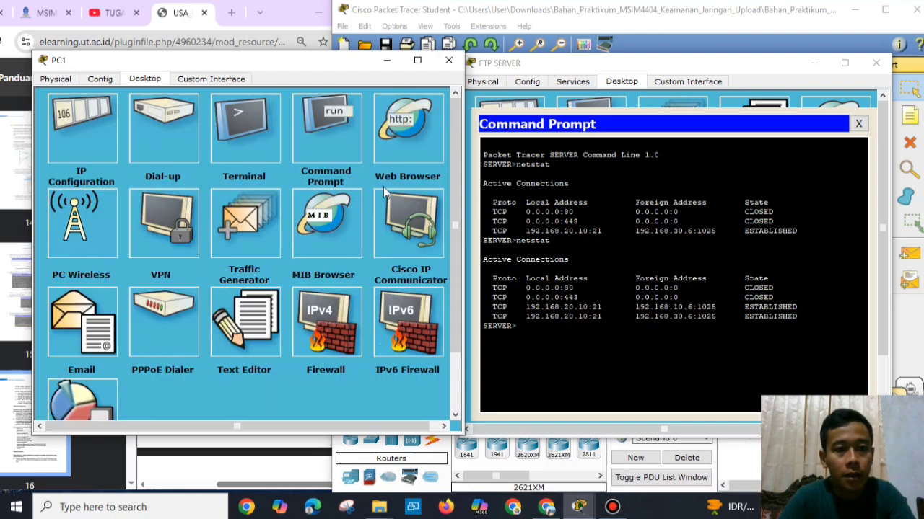
left_click(449, 61)
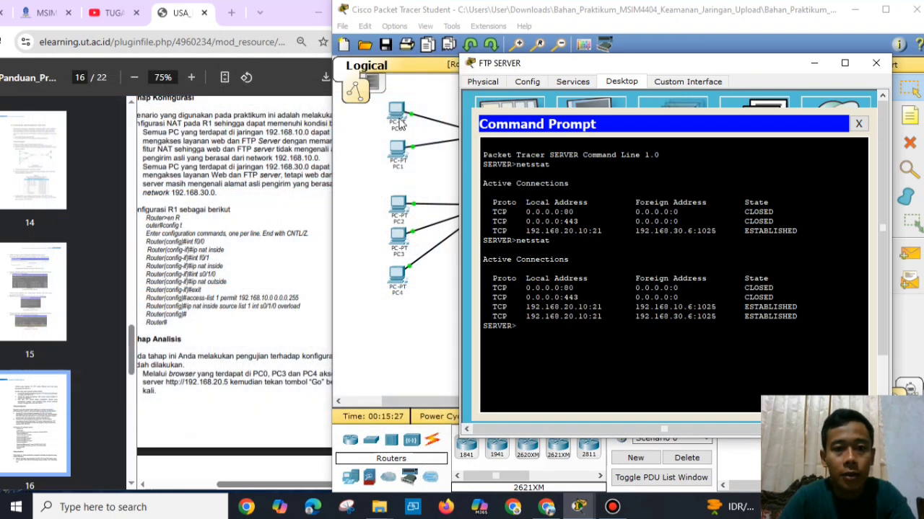
Open PC0's command prompt and place its window beside FTP SERVER's command prompt.
left_click(402, 128)
left_click_drag(491, 91, 253, 66)
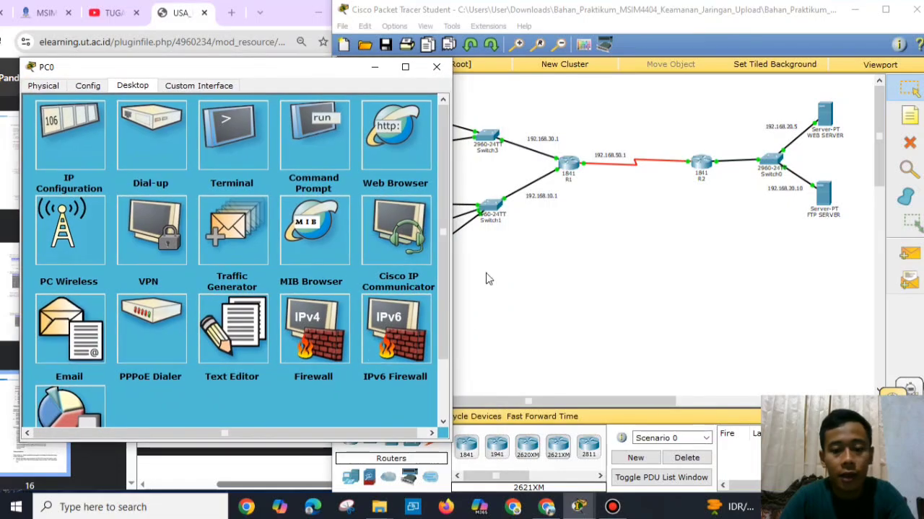
mouse_move(583, 509)
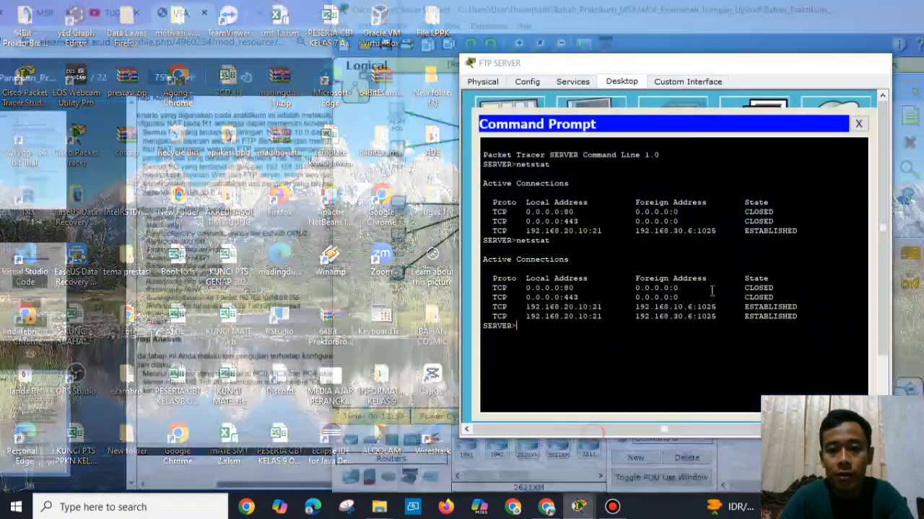
left_click(585, 447)
left_click_drag(666, 63, 671, 67)
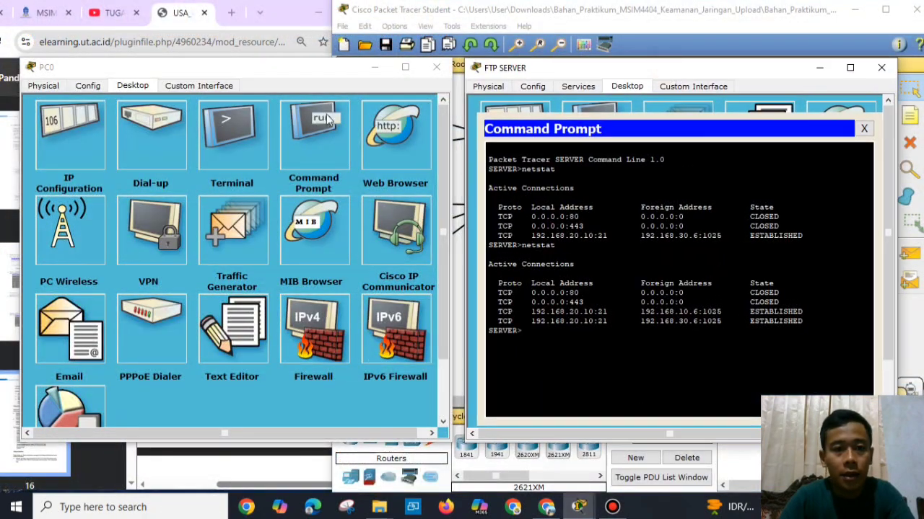
left_click(307, 150)
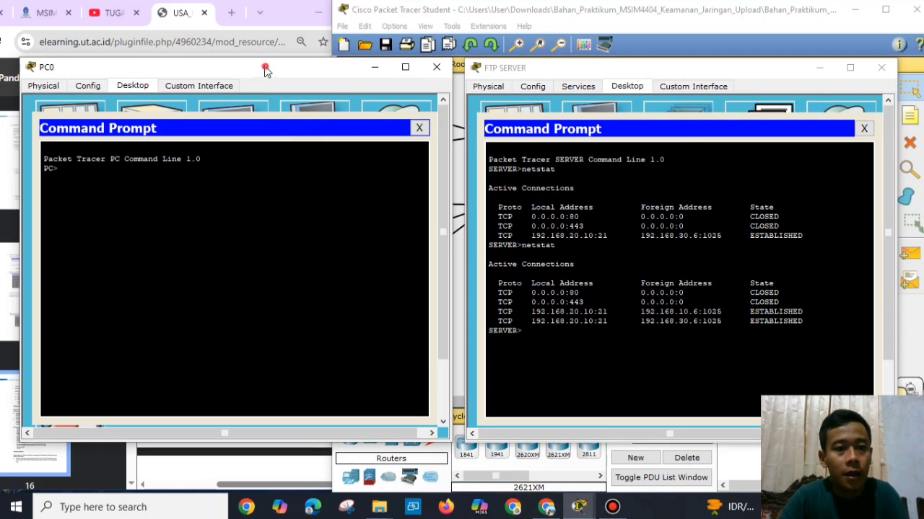
left_click_drag(265, 70, 262, 63)
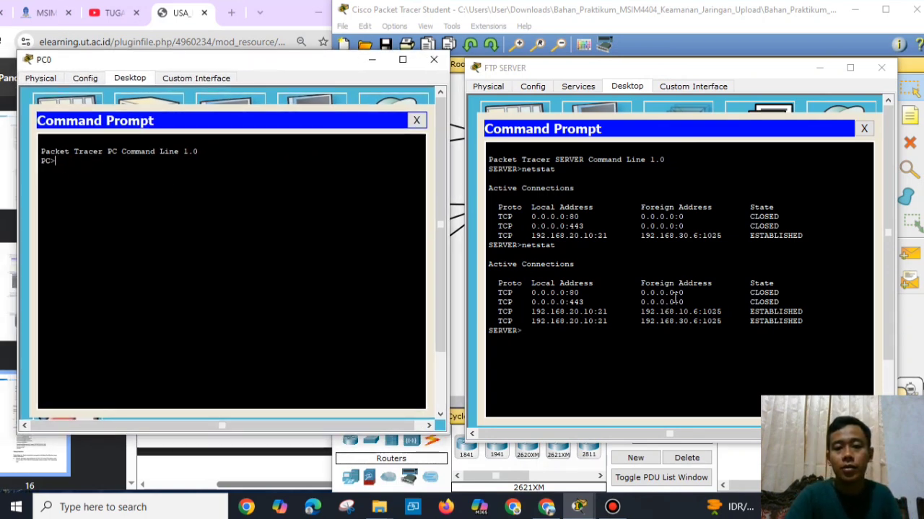
left_click(632, 312)
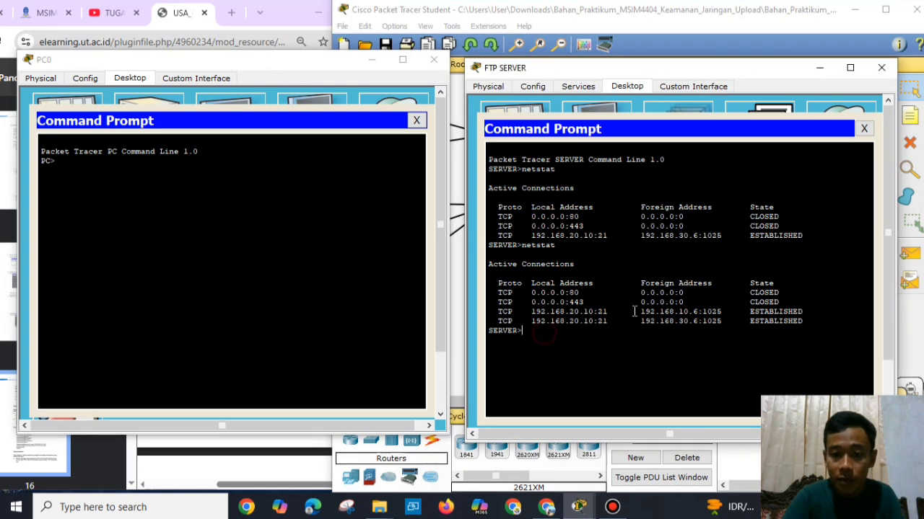
left_click_drag(283, 64, 282, 68)
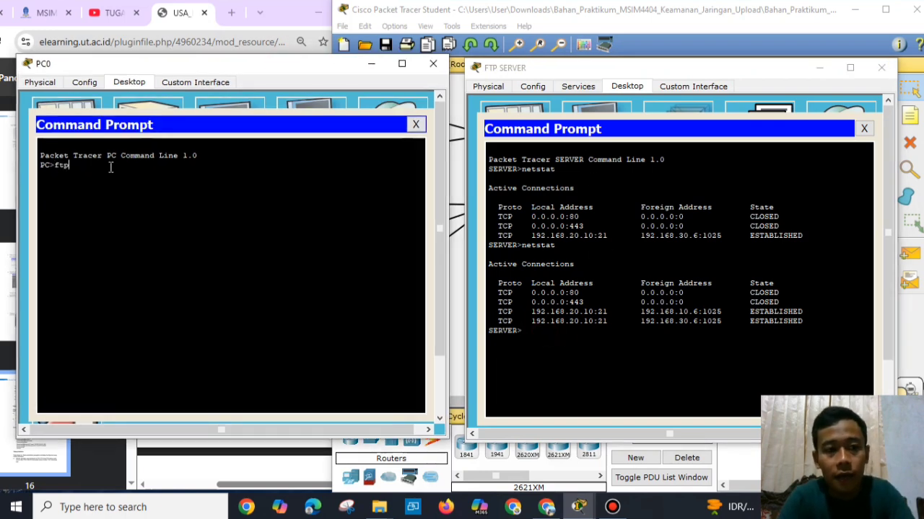
From PC0, connect by ftp to 192.168.20.10, log in with the FTP username and password, and return to FTP SERVER's prompt.
type("ftp 192.")
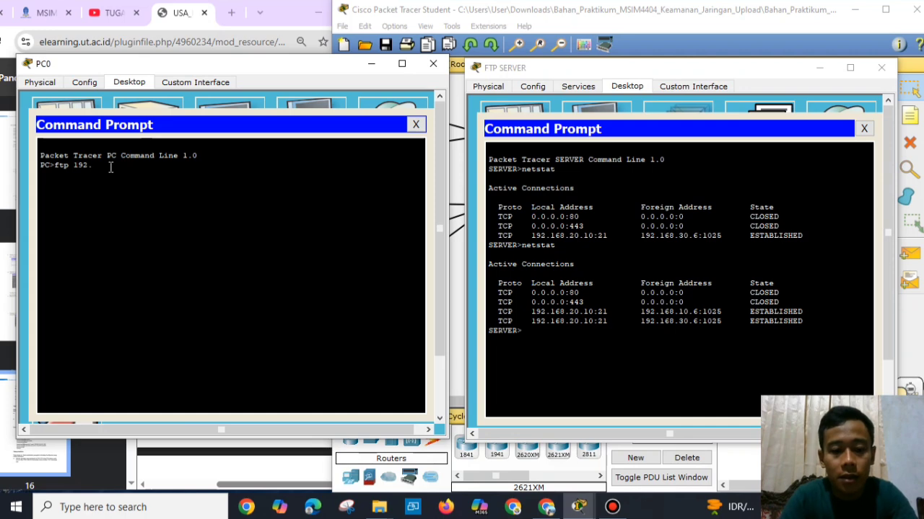
type("168.20.10")
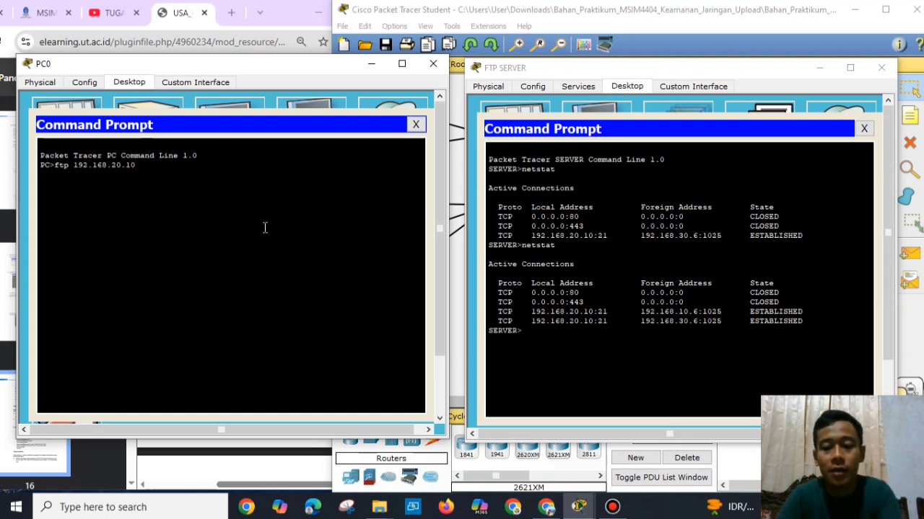
key("Return")
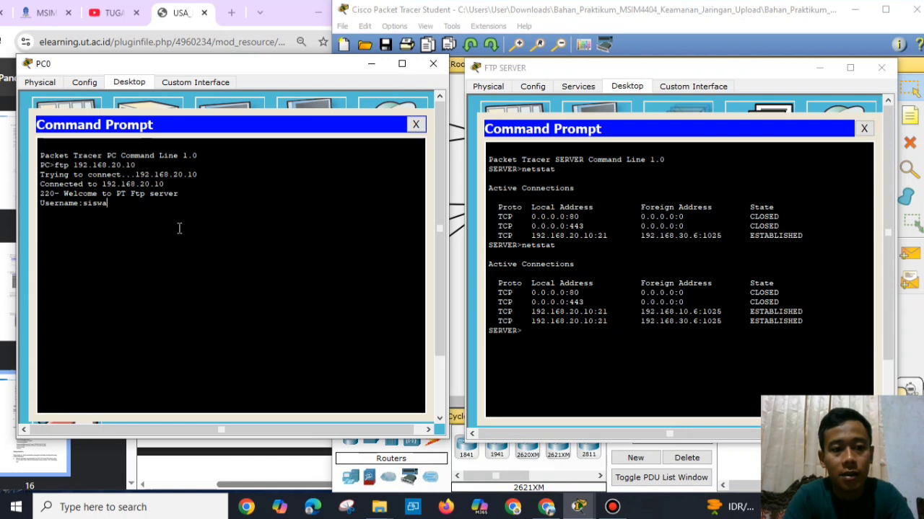
key("Return")
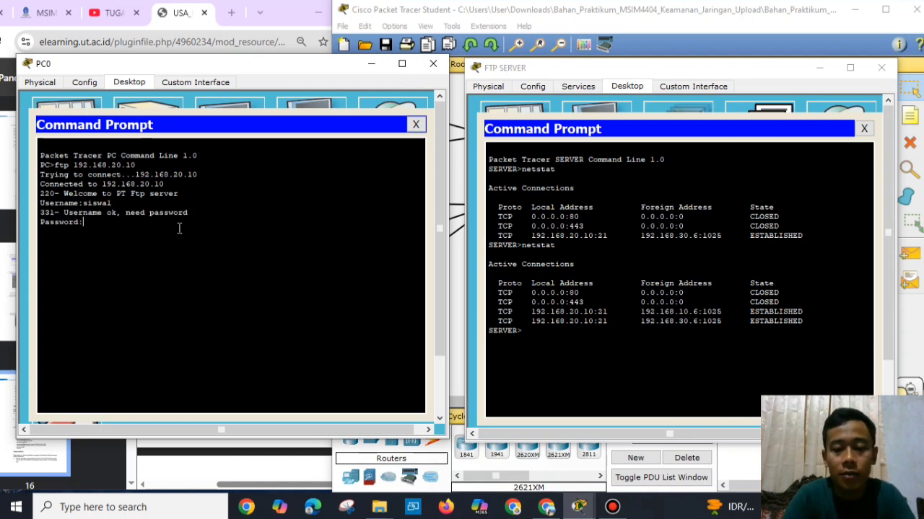
key("Return")
left_click(536, 333)
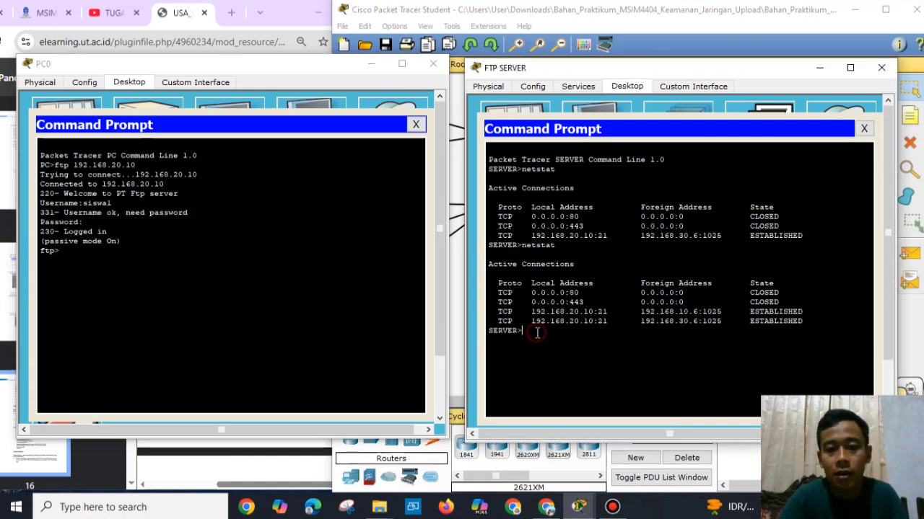
Run netstat on FTP SERVER and check the foreign address recorded for PC0's FTP session.
type("netstat")
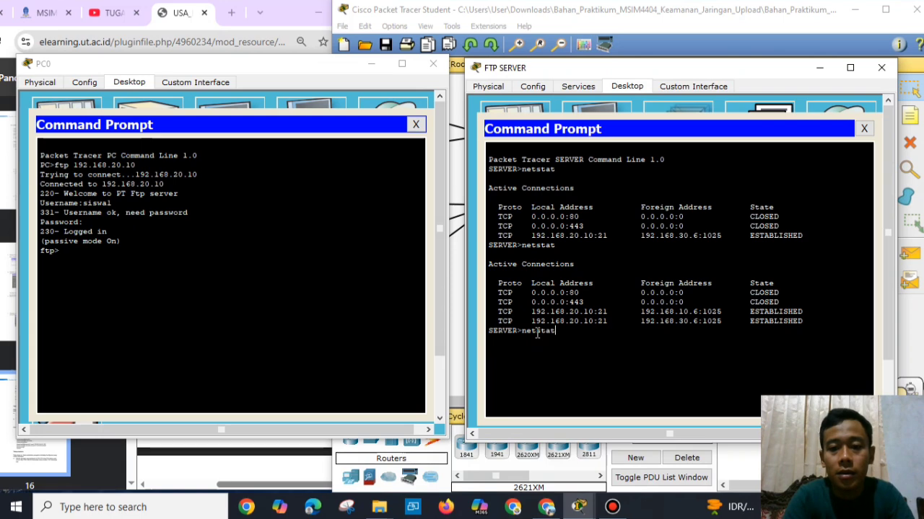
key("Return")
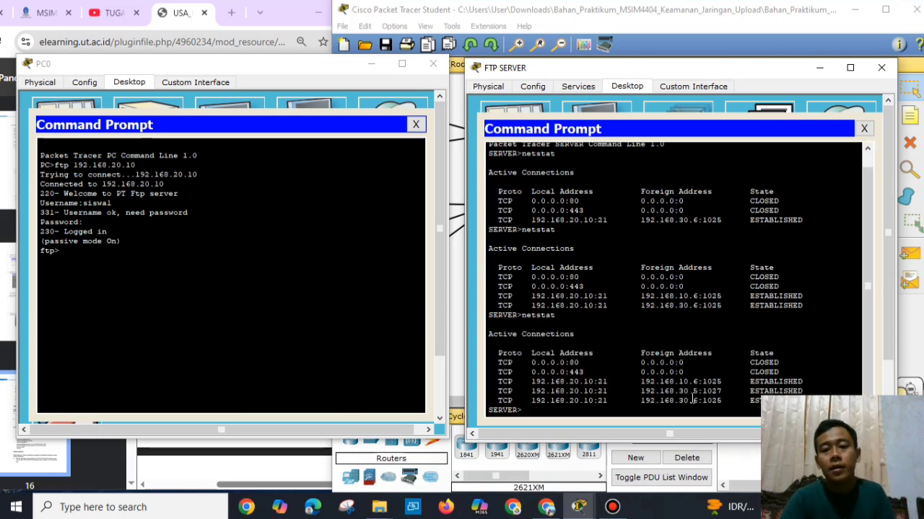
left_click_drag(722, 382, 646, 381)
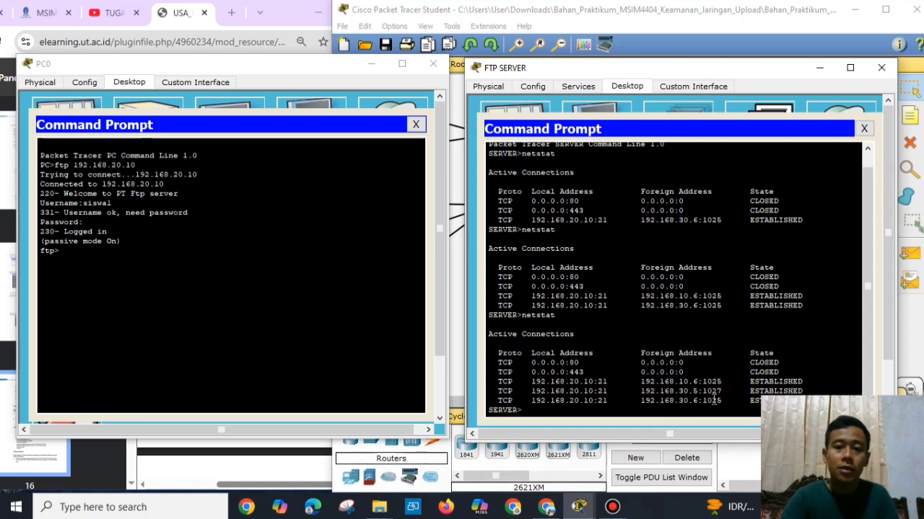
left_click_drag(721, 400, 649, 401)
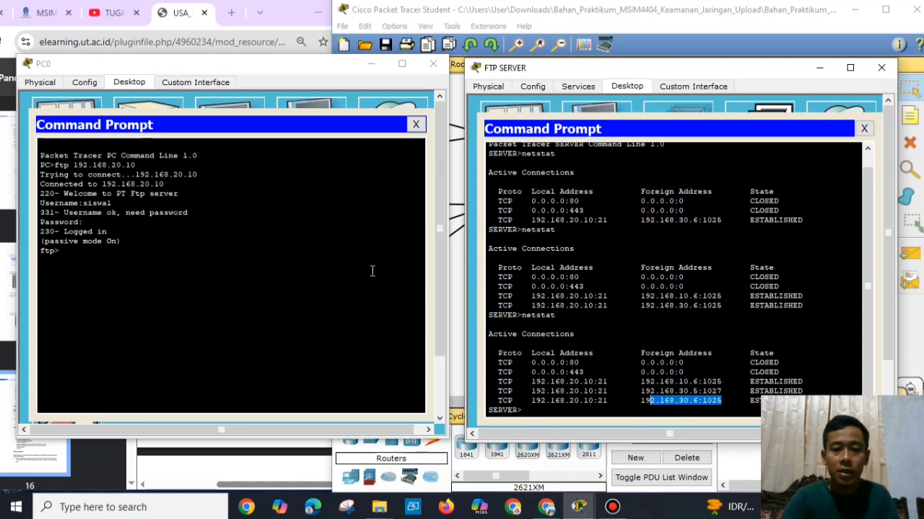
left_click_drag(721, 391, 495, 391)
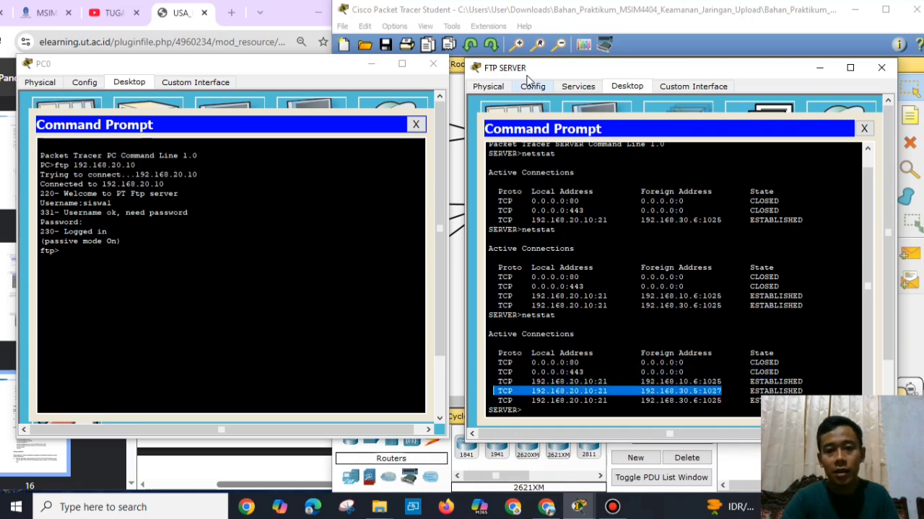
left_click_drag(596, 71, 596, 67)
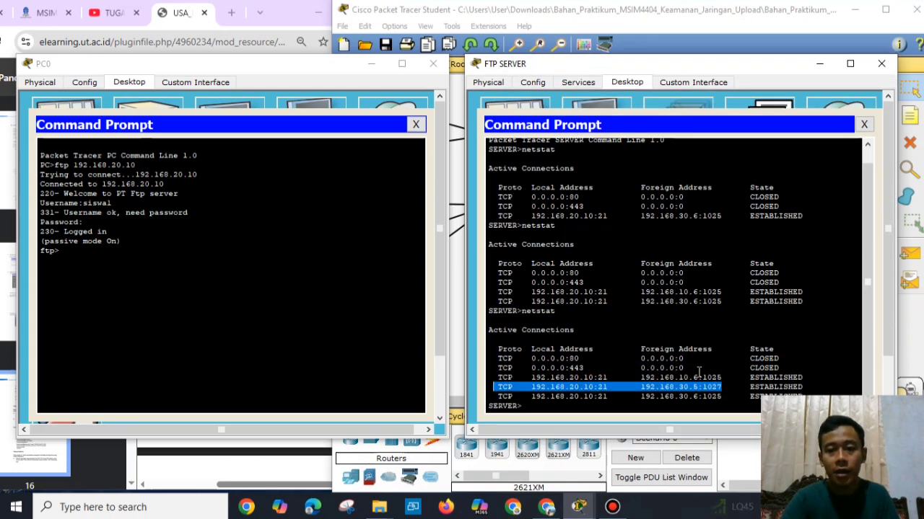
left_click(697, 388)
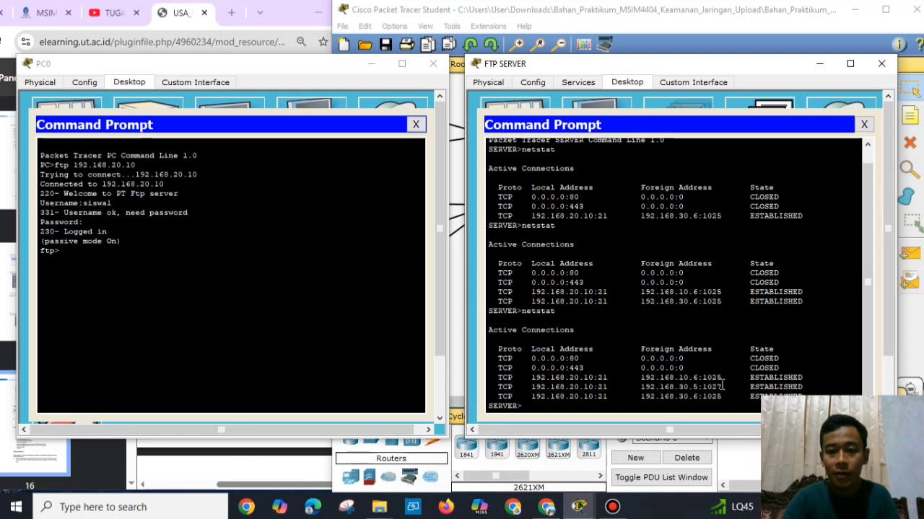
left_click_drag(725, 387, 639, 387)
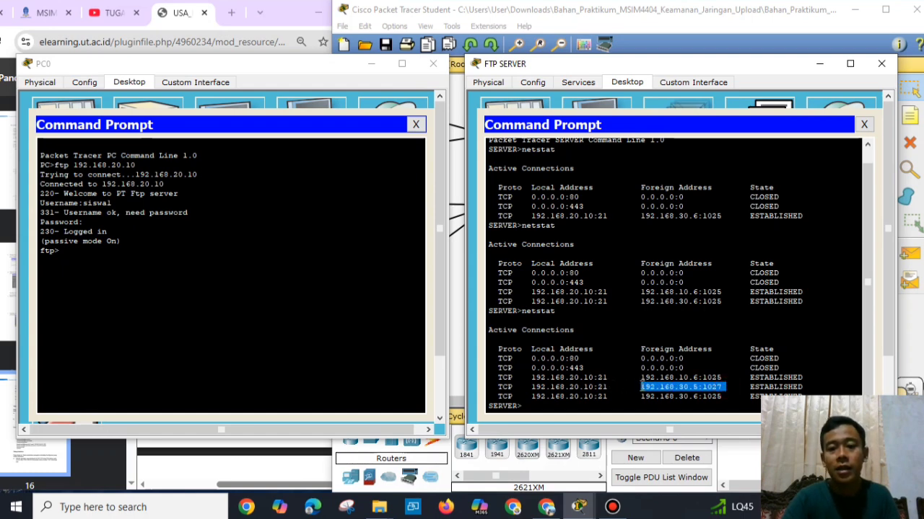
left_click(725, 390)
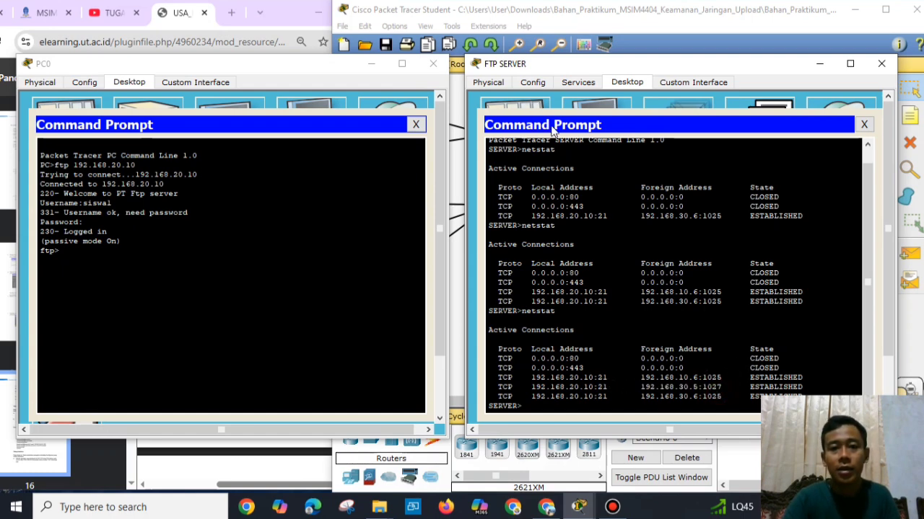
Close PC0's window, open PC4's command prompt, and place it beside FTP SERVER's command prompt.
left_click(433, 64)
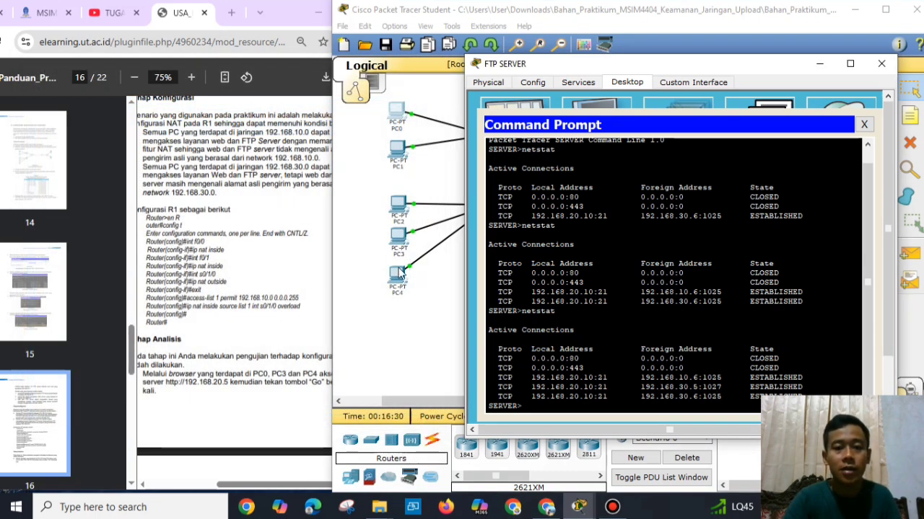
left_click(454, 251)
left_click(397, 276)
left_click(366, 106)
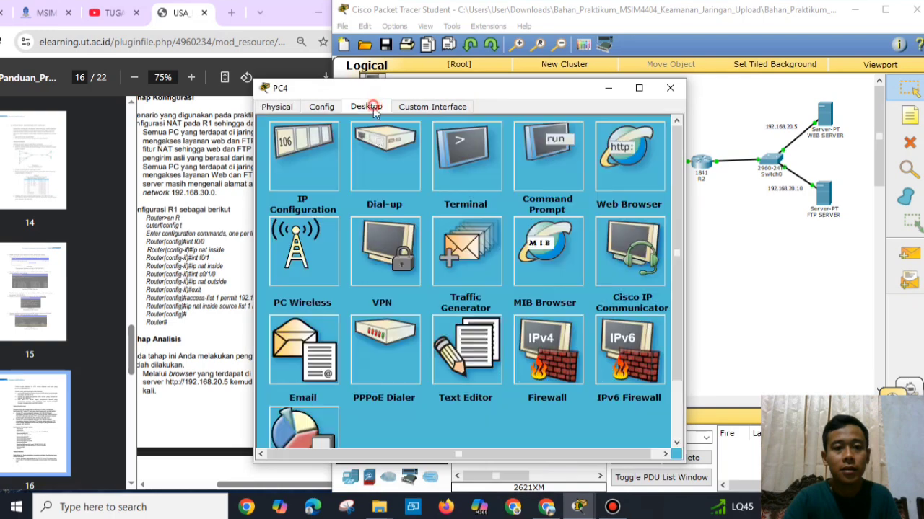
left_click(553, 172)
left_click_drag(507, 89, 278, 63)
mouse_move(578, 507)
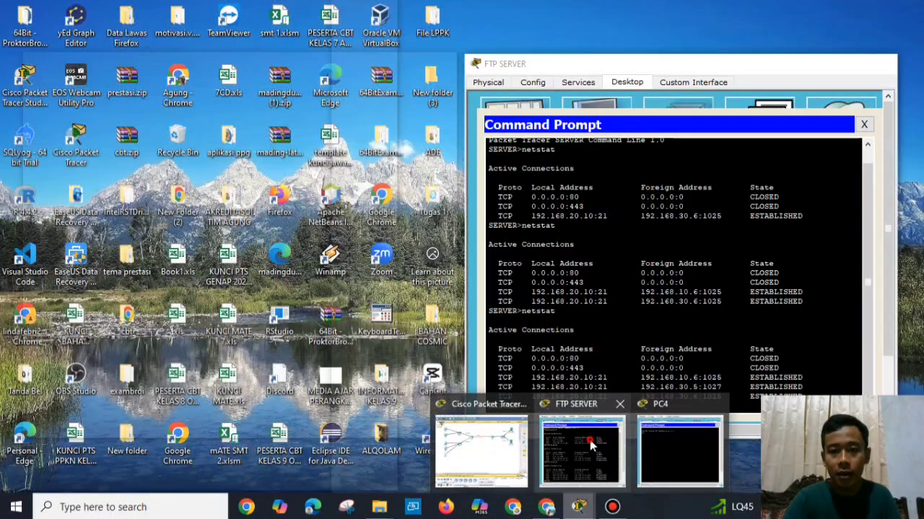
left_click(590, 442)
left_click_drag(648, 66, 655, 68)
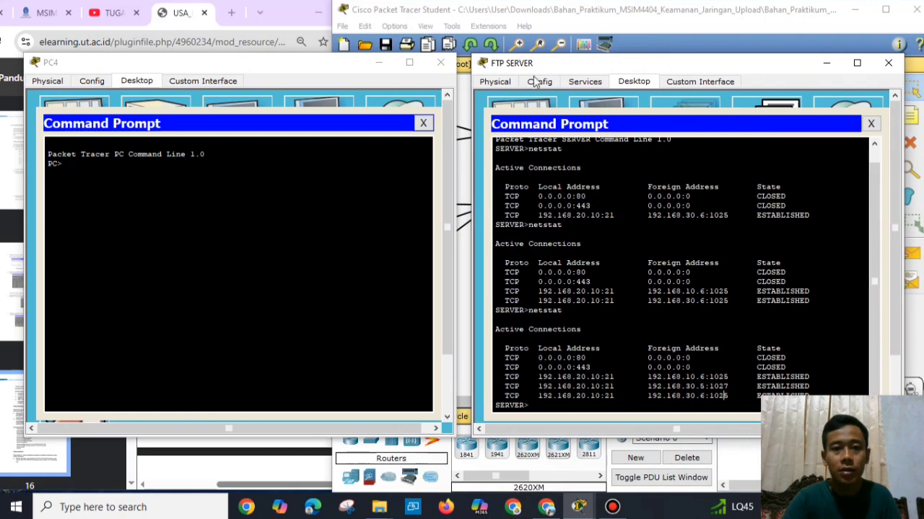
From PC4, connect by ftp to 192.168.20.10 and log in with the FTP username and password.
left_click(86, 171)
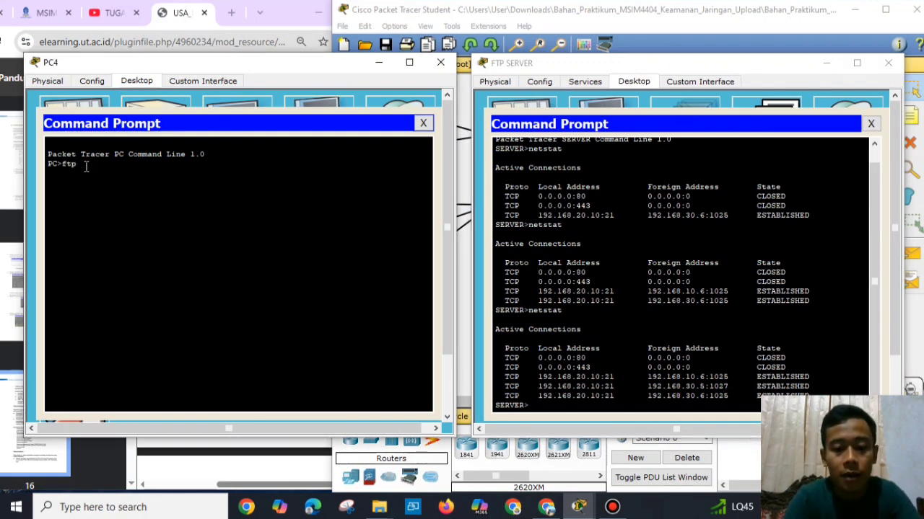
type("ftp 192.168.20.10")
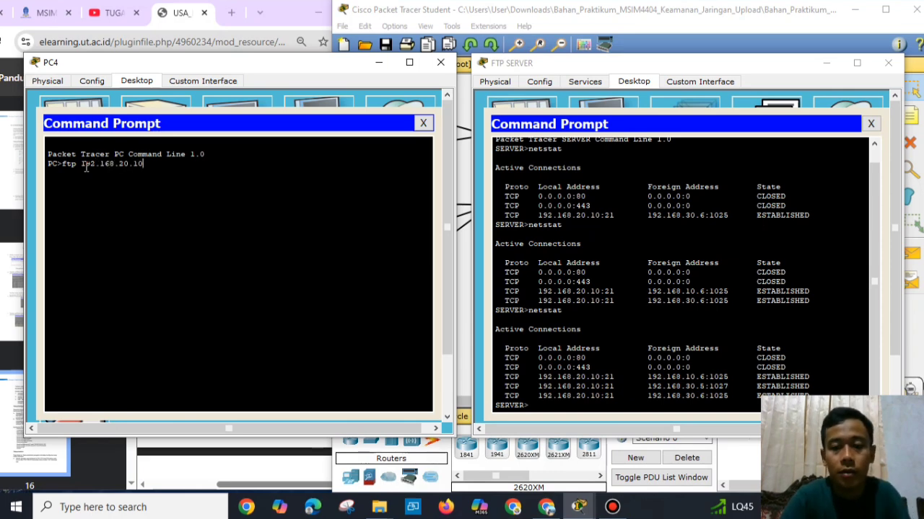
key("Return")
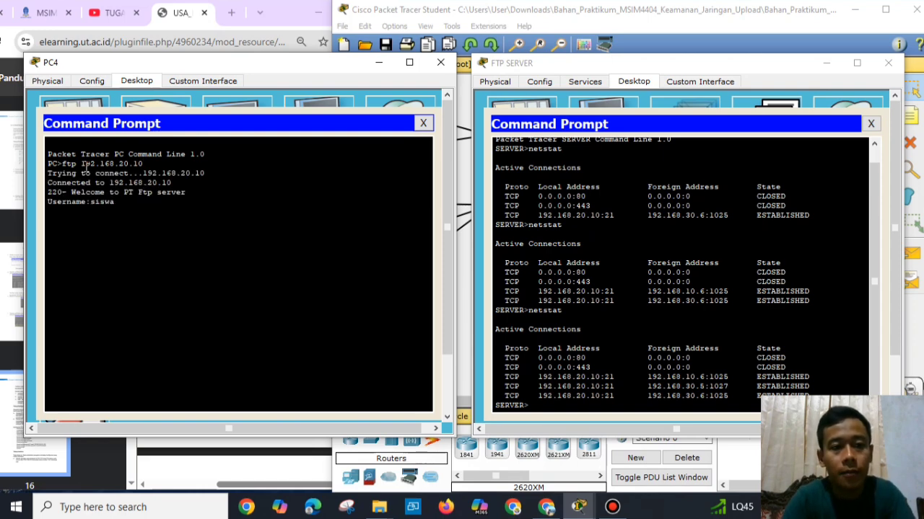
type("siswal")
key("Return")
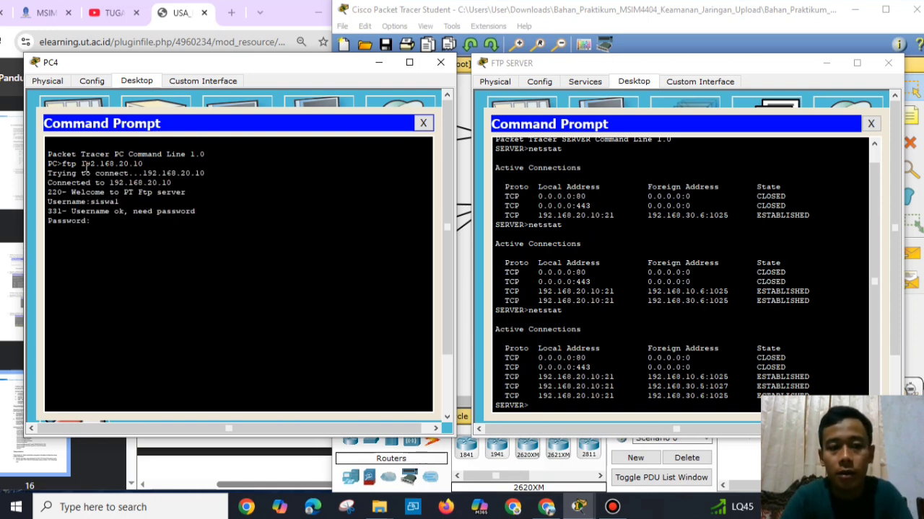
key("Return")
Run netstat on FTP SERVER again and check the foreign address recorded for PC4's FTP session.
left_click(544, 406)
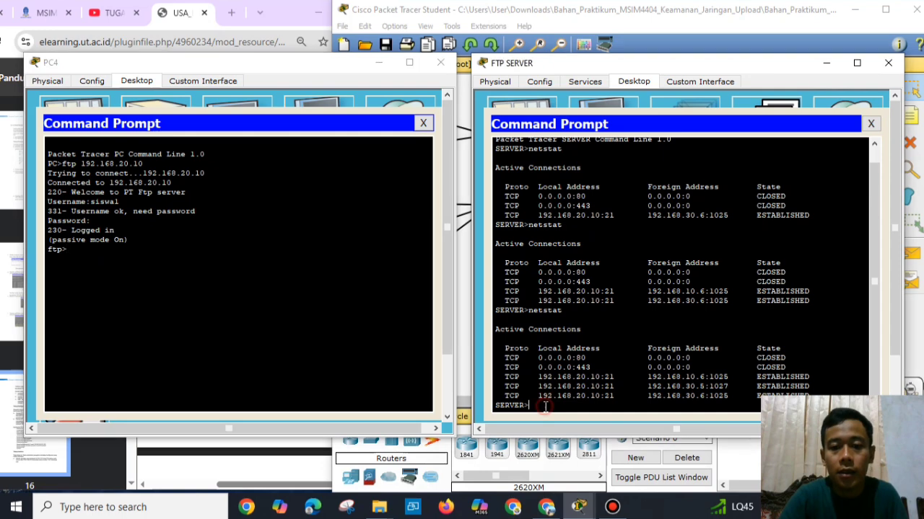
type("netstat")
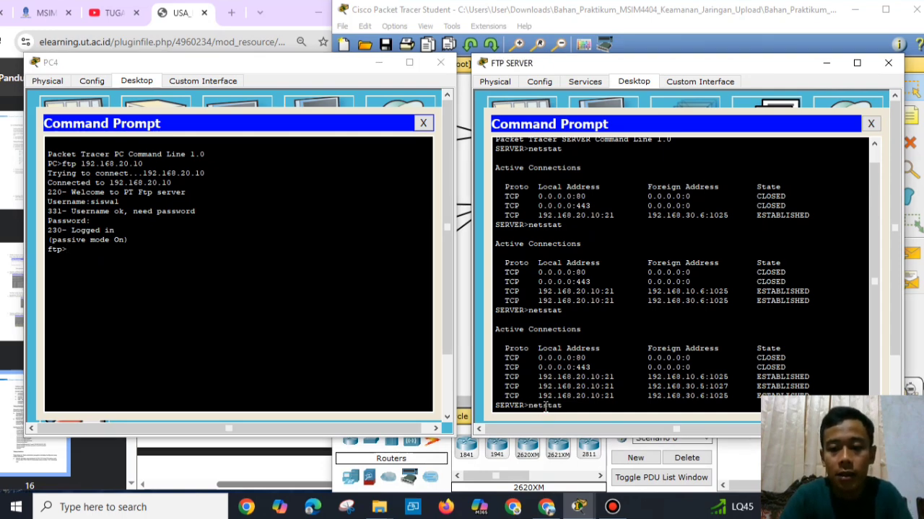
key("Return")
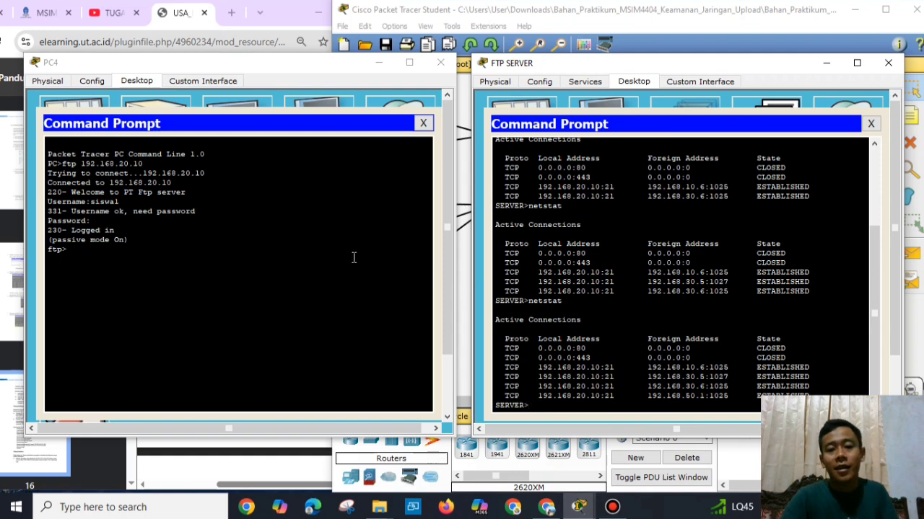
left_click_drag(735, 399, 648, 393)
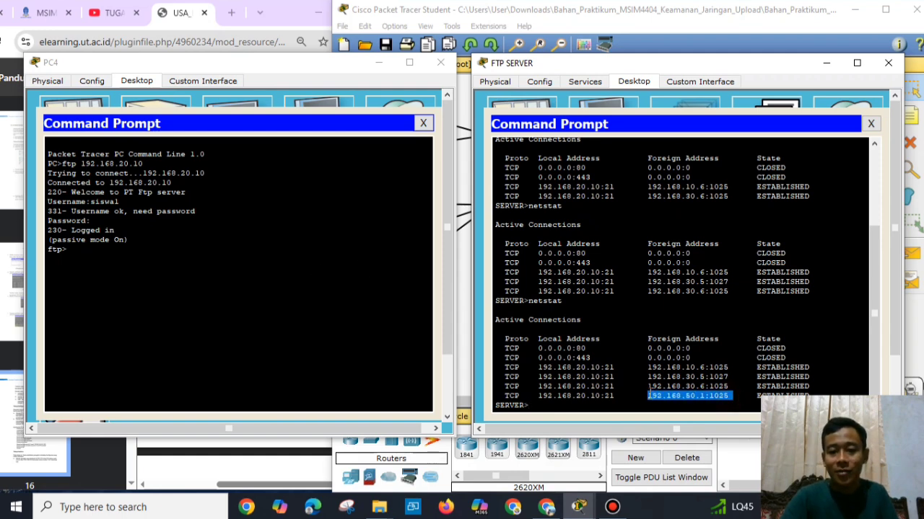
left_click(682, 398)
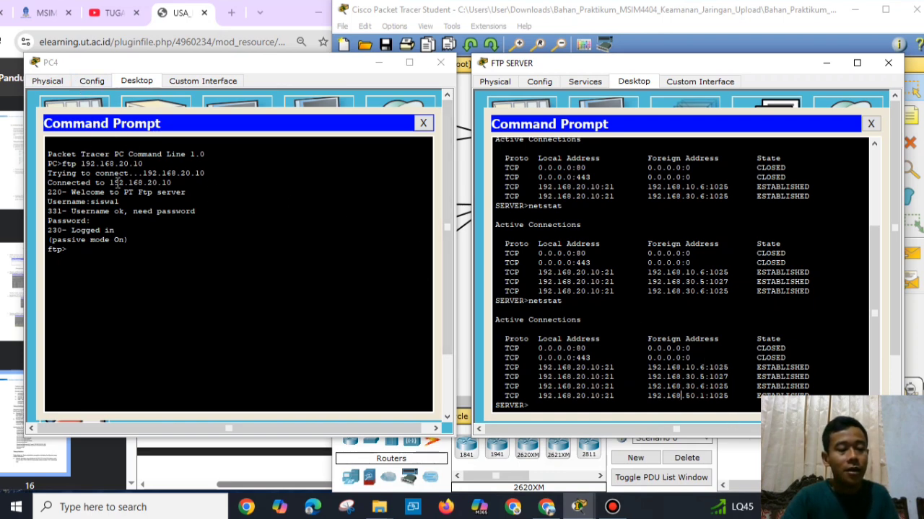
Open PC4's IP configuration and compare its IP address with the foreign address in FTP SERVER's netstat list.
left_click(427, 125)
left_click(82, 137)
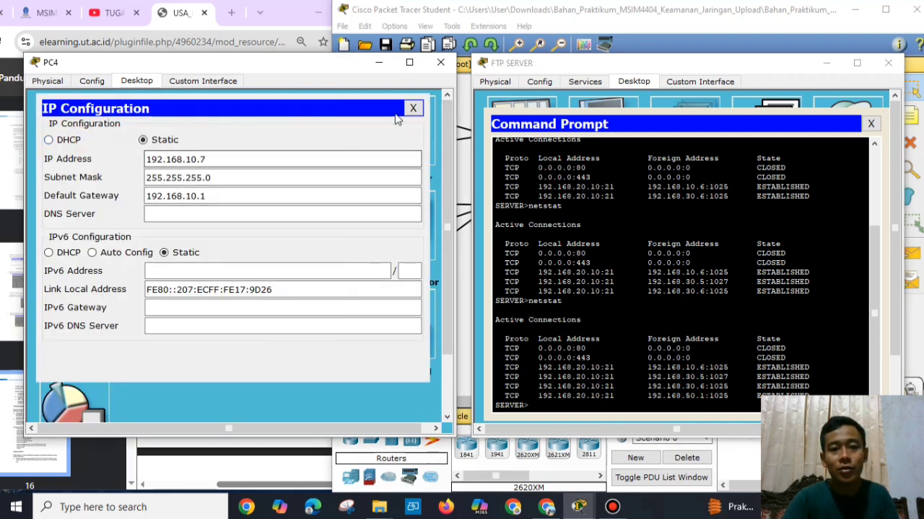
left_click(737, 402)
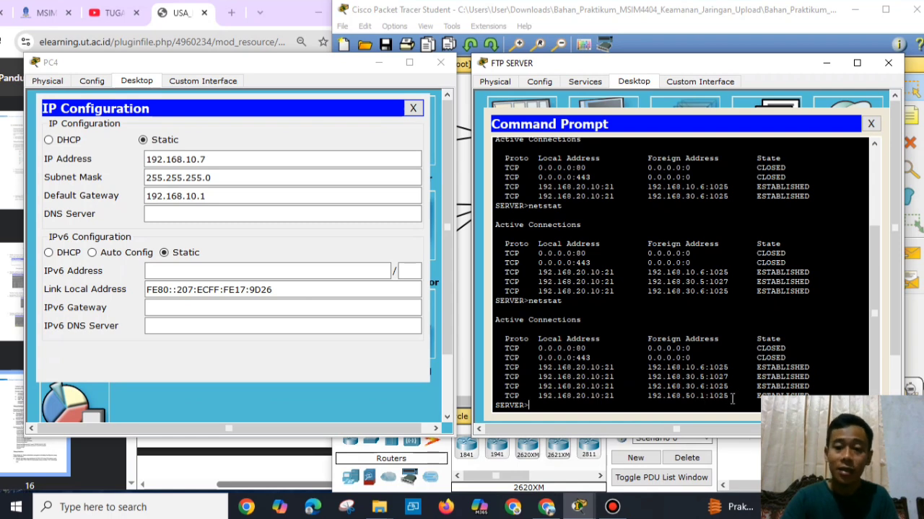
left_click_drag(738, 397, 685, 401)
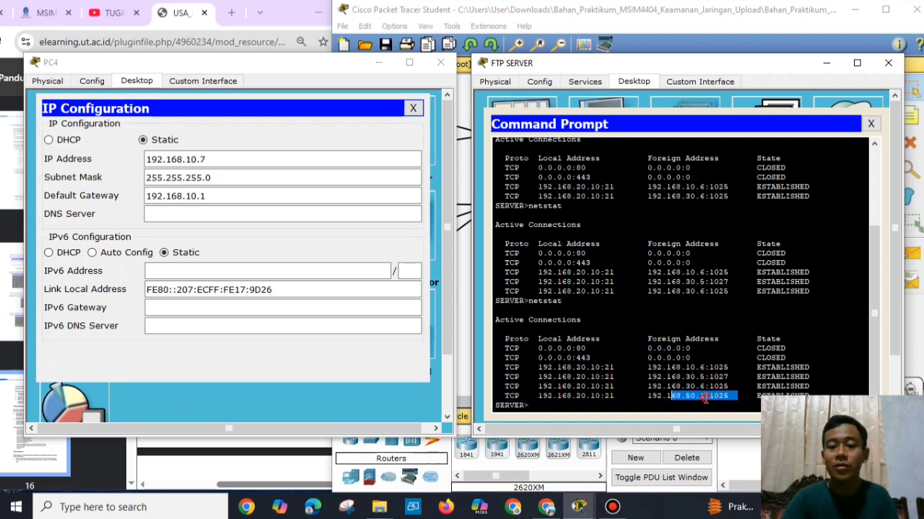
left_click(705, 399)
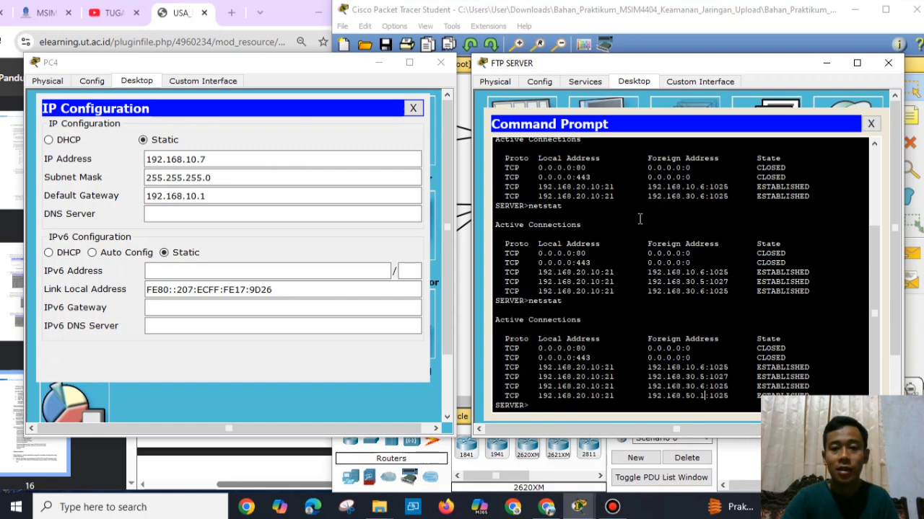
Close the PC4 and FTP SERVER windows, and mark out PC2, PC3 and PC4 as a group in the topology.
left_click(440, 62)
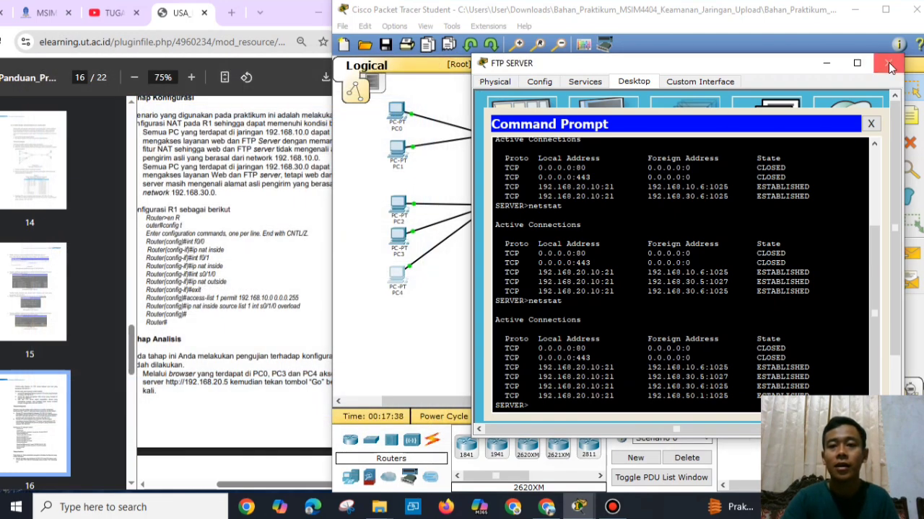
left_click(888, 62)
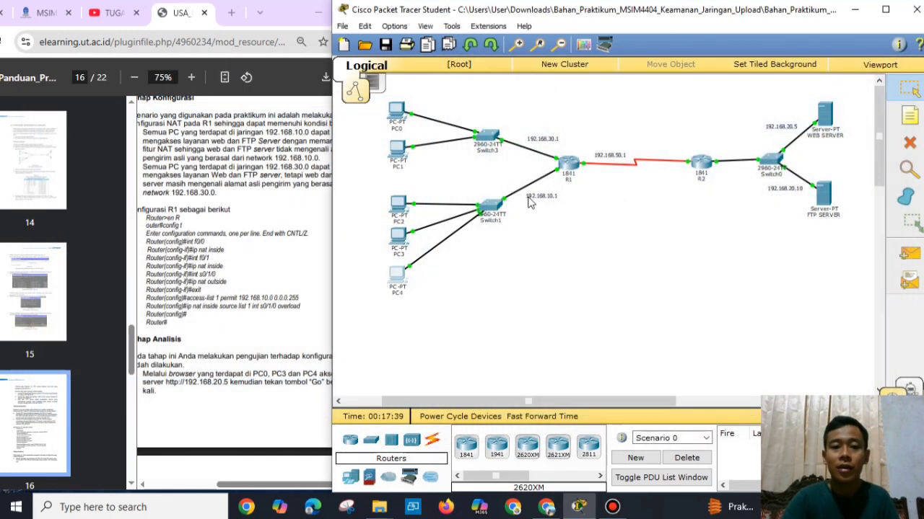
left_click_drag(380, 180, 448, 315)
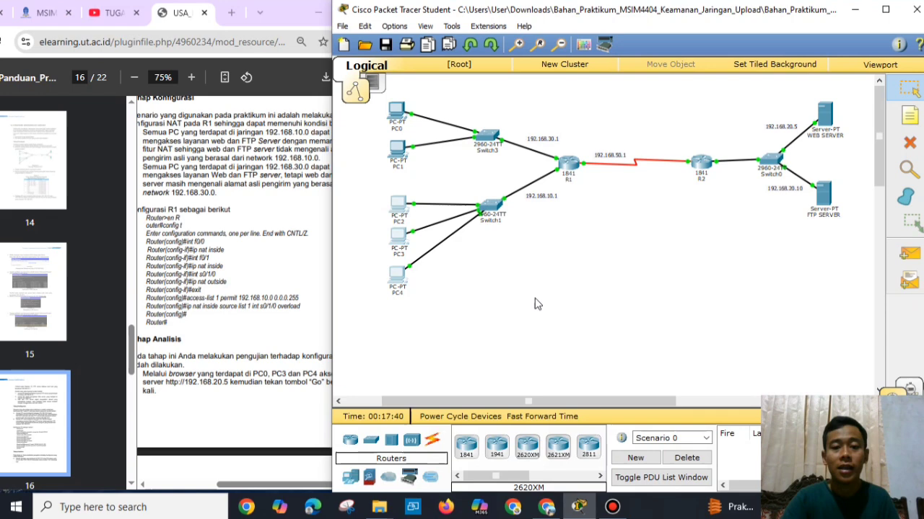
left_click(545, 249)
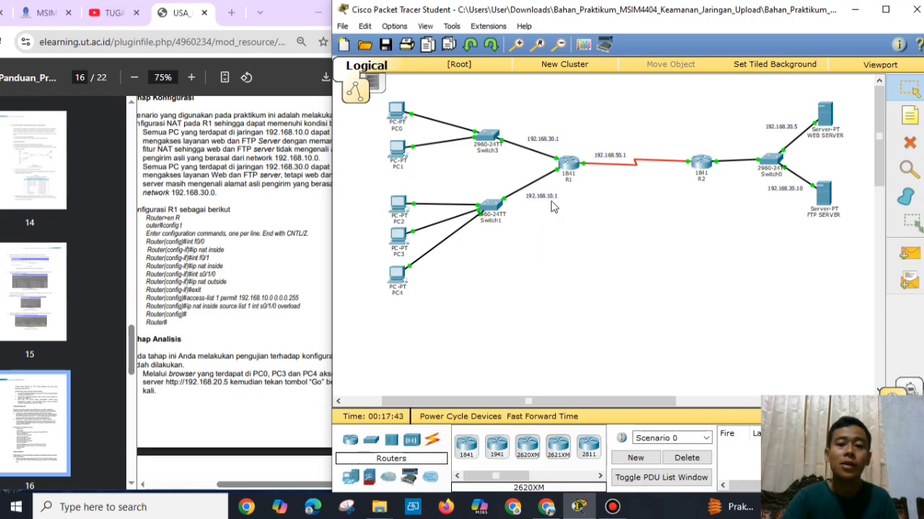
mouse_move(356, 183)
left_mouse_down()
mouse_move(387, 308)
mouse_move(457, 329)
left_mouse_up()
left_click(553, 305)
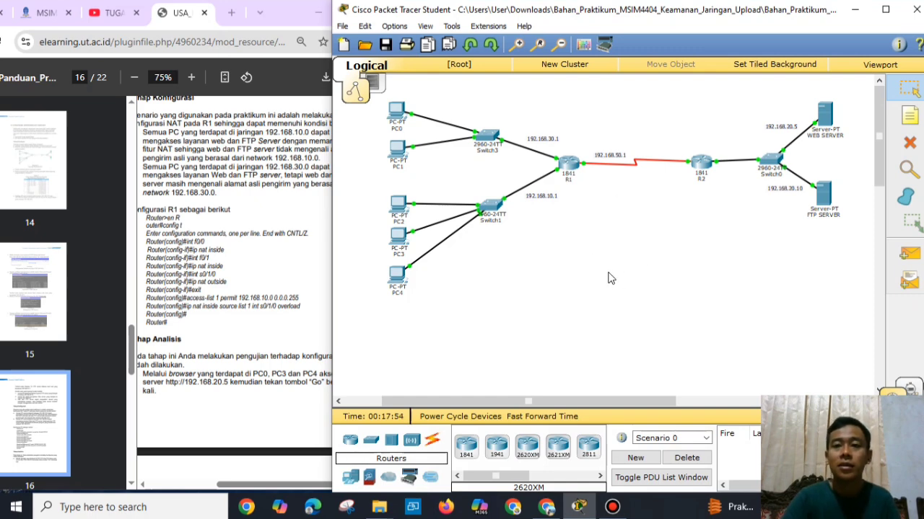
left_click(650, 236)
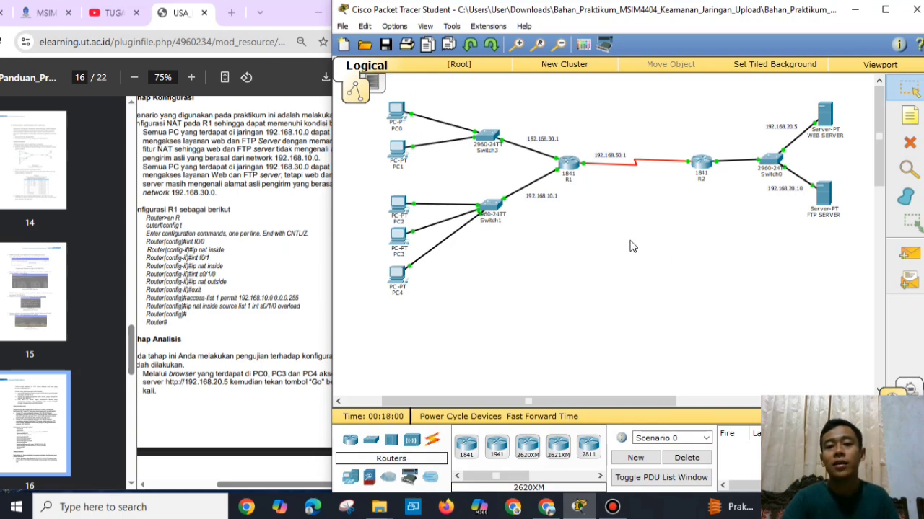
left_click(674, 243)
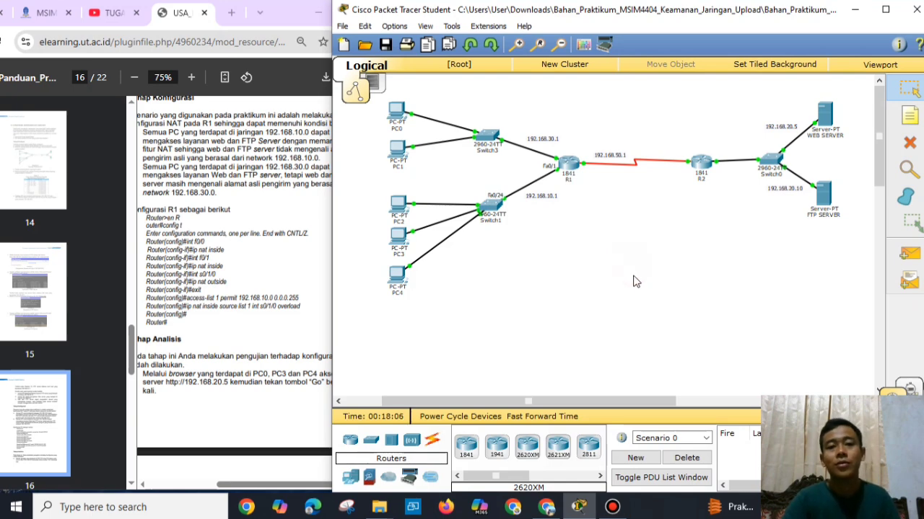
left_click(646, 283)
left_click(654, 249)
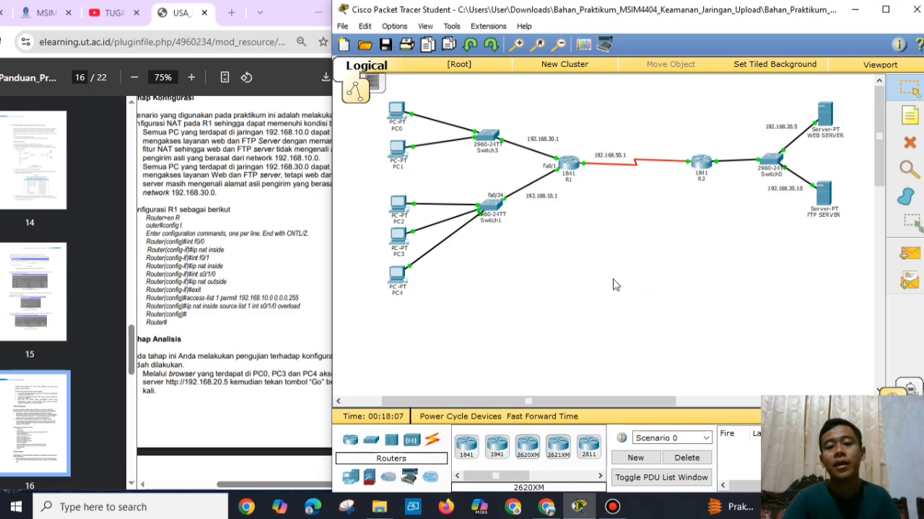